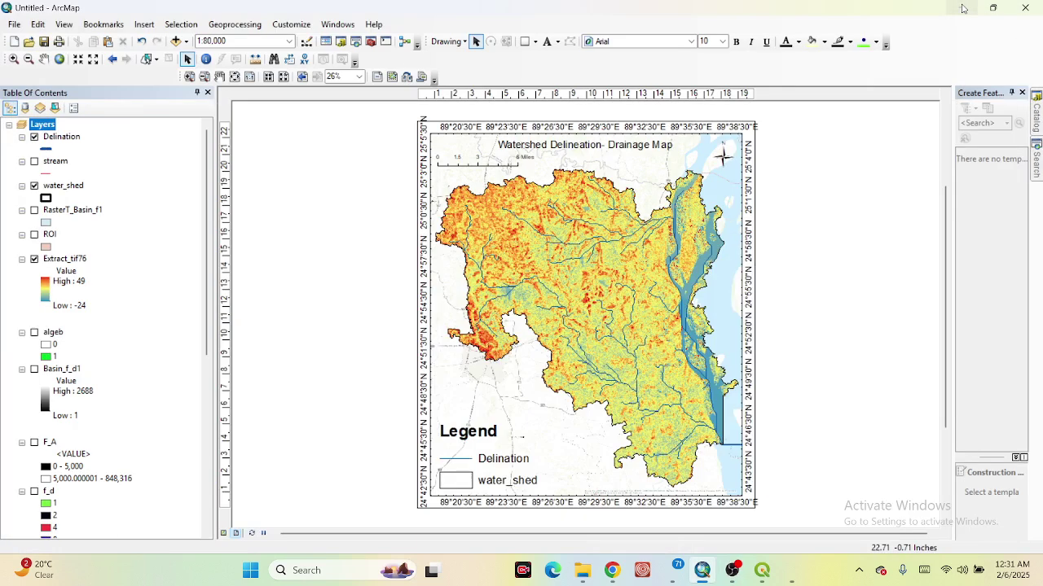
- Examine the finished drainage map in Watershed_delineation.jpg in a maximized image viewer, including a close view of the stream lines
mouse_move(787, 579)
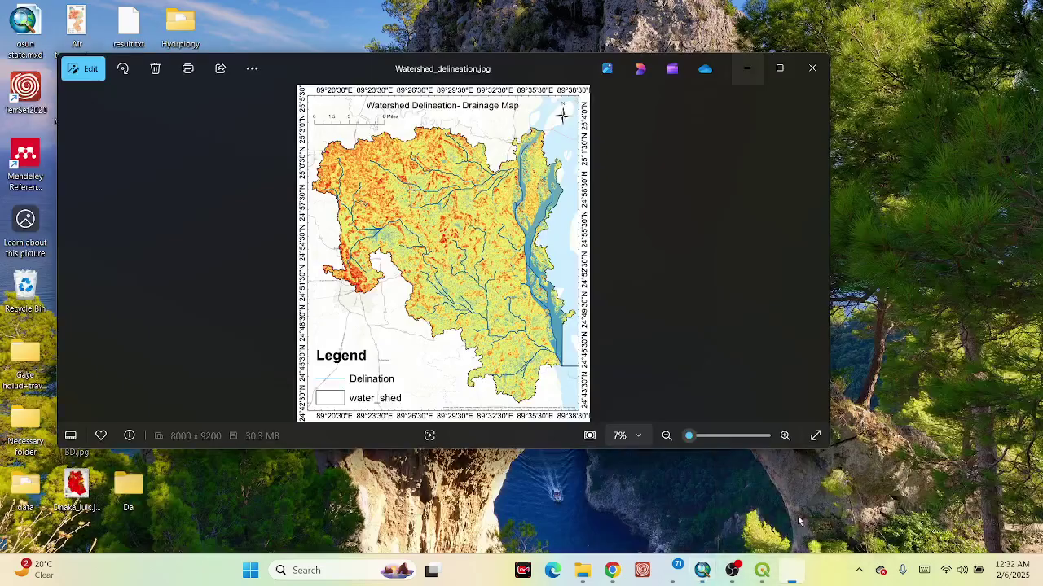
click(798, 515)
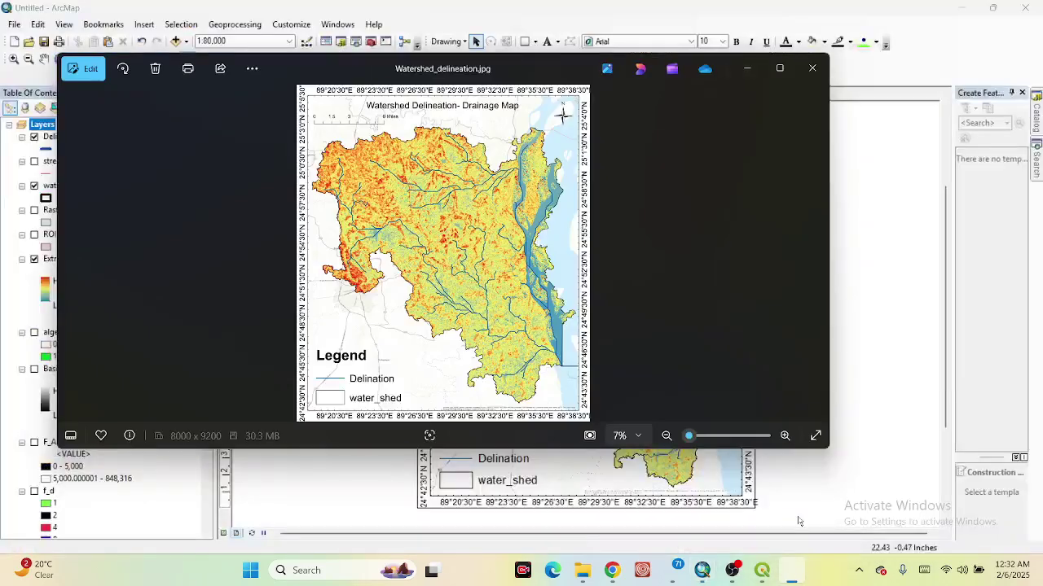
click(780, 70)
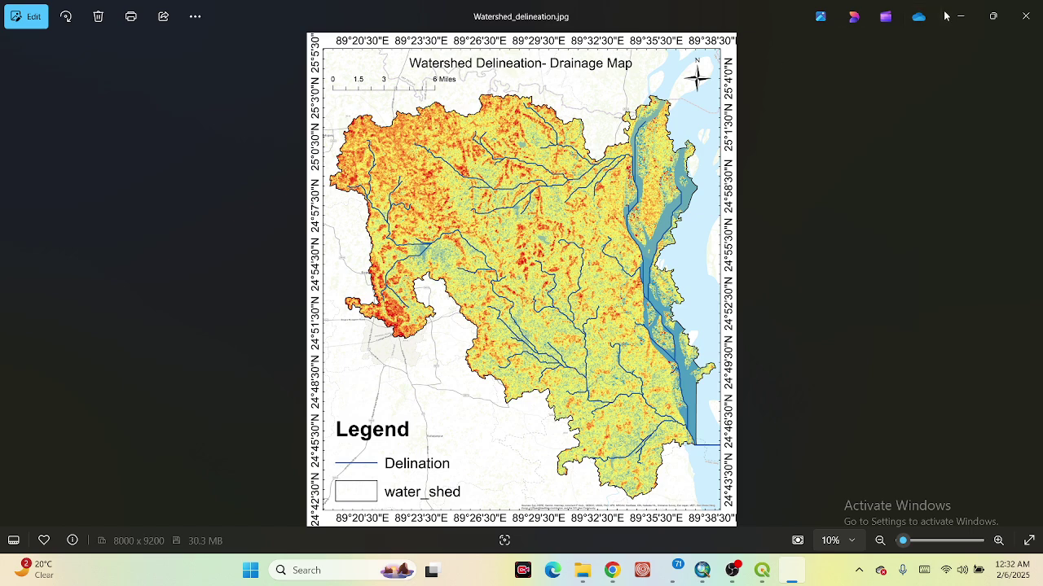
double_click(659, 196)
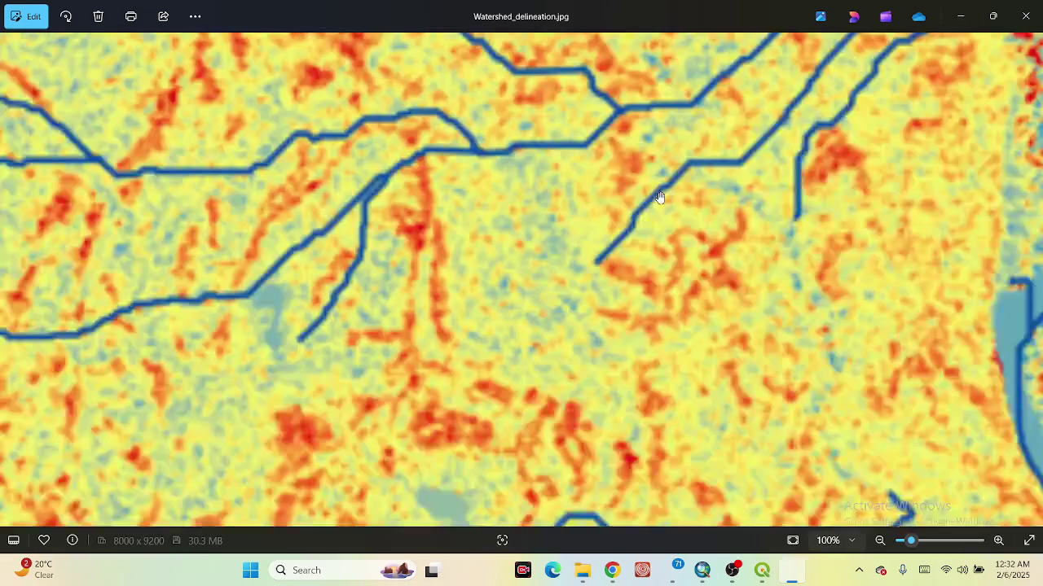
double_click(659, 196)
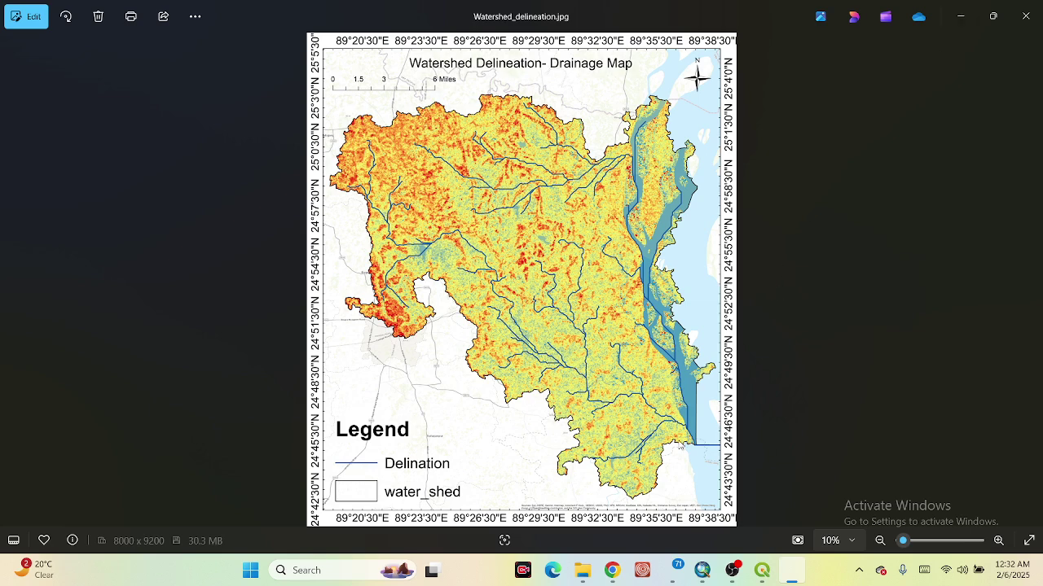
- Switch to Chrome and review the EarthExplorer site at earthexplorer.usgs.gov as a source of elevation data
mouse_move(619, 561)
click(618, 506)
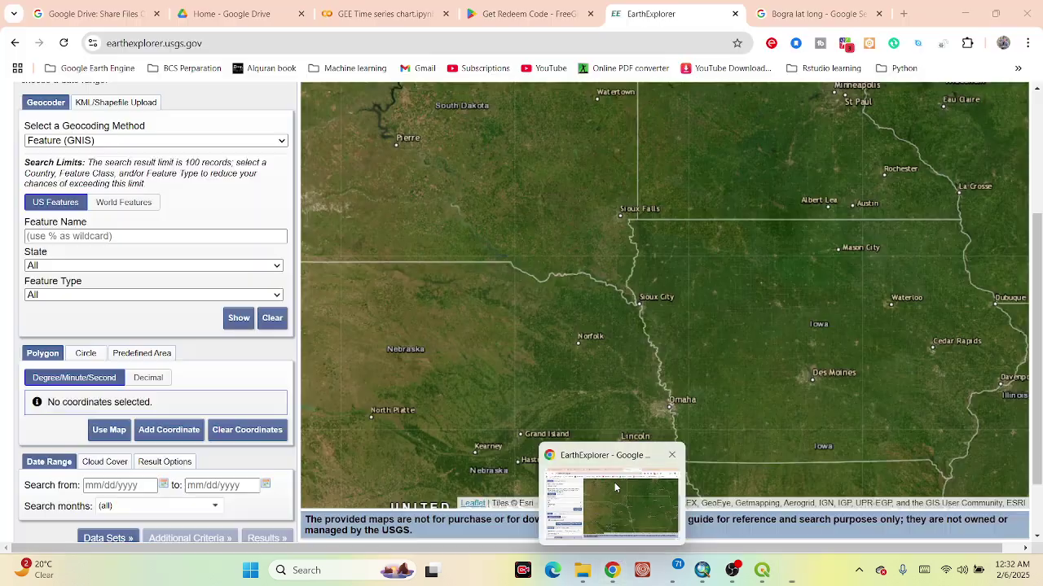
click(271, 46)
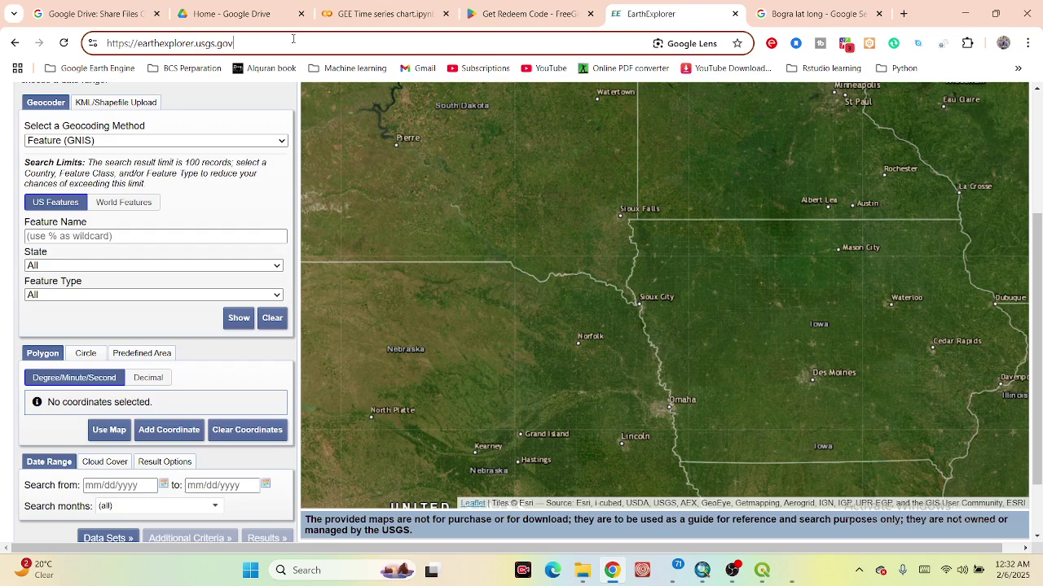
- Switch to QGIS and locate the OpenTopography DEM Downloader among the raster tools
mouse_move(762, 570)
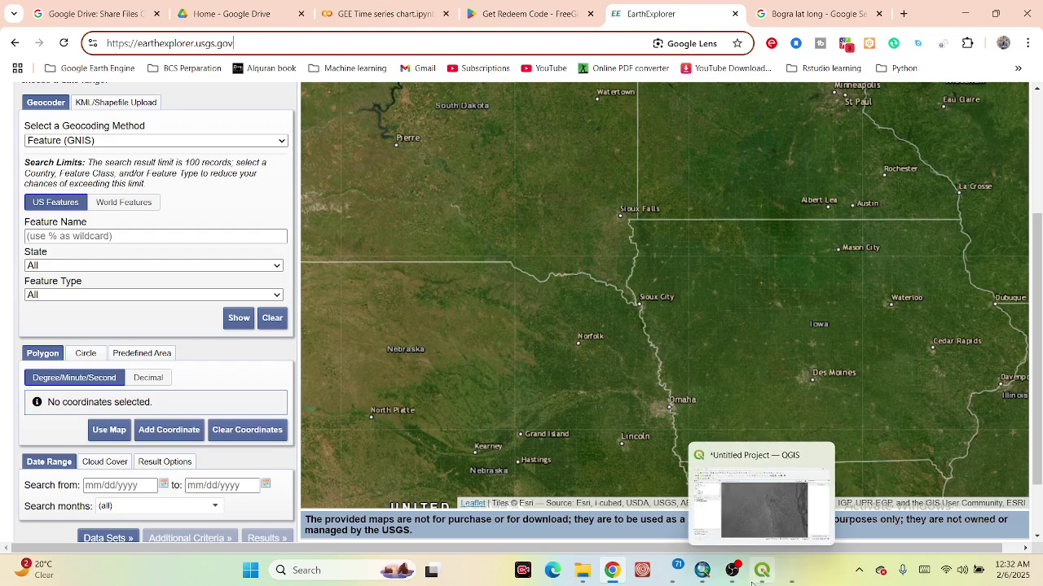
click(764, 511)
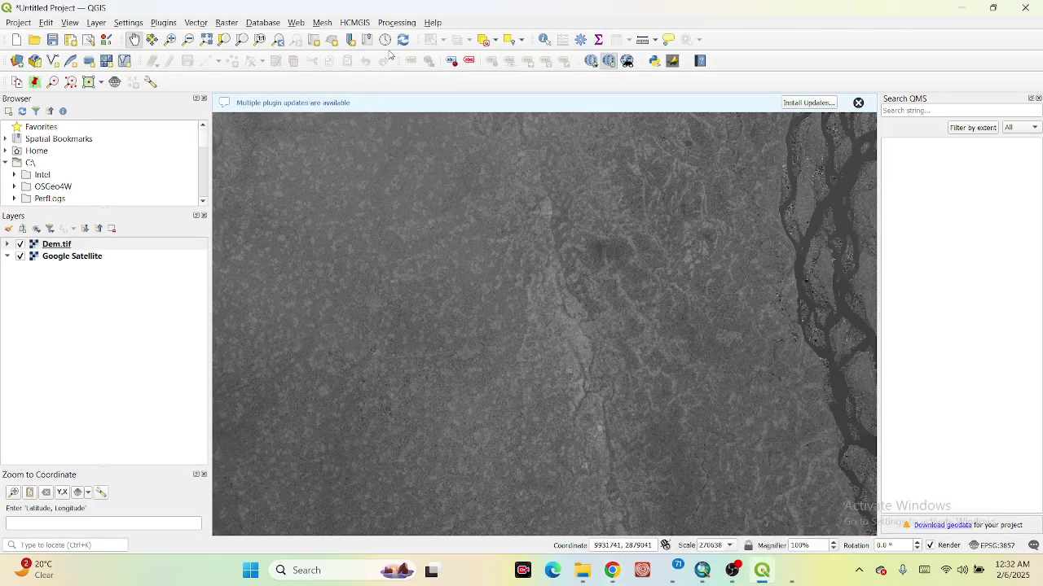
click(344, 23)
mouse_move(275, 24)
mouse_move(226, 23)
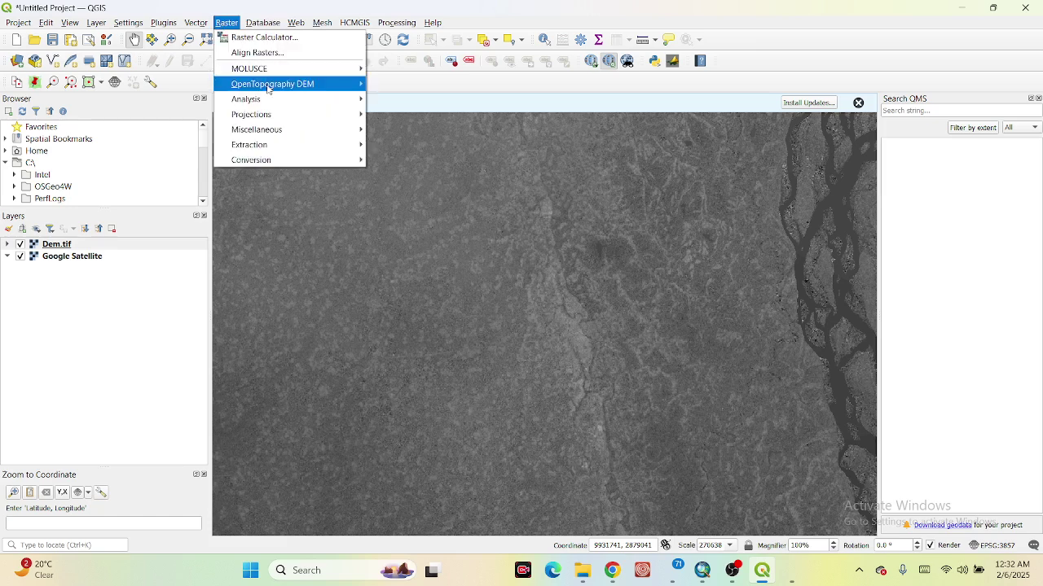
mouse_move(275, 88)
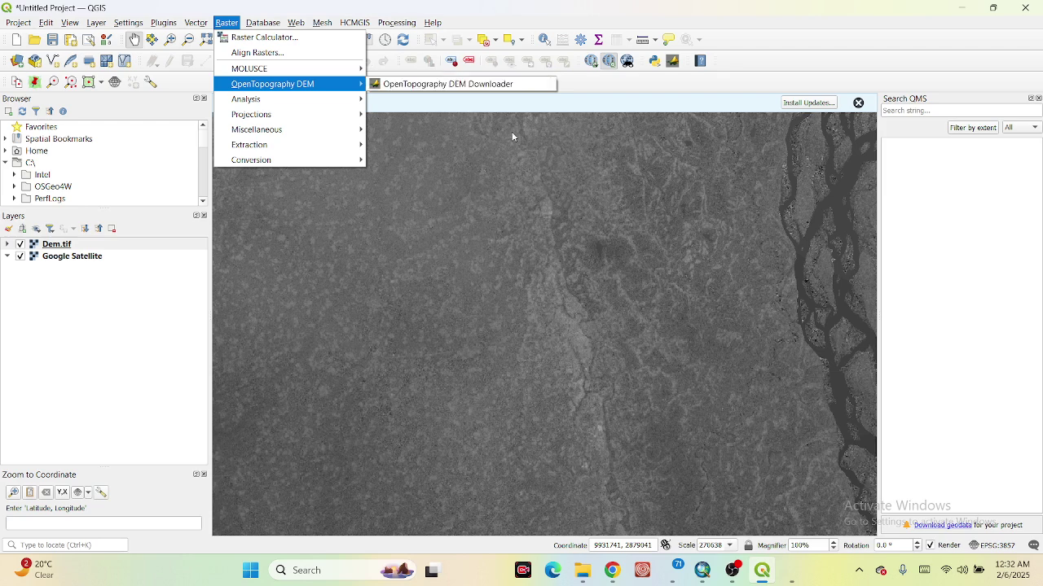
- Switch to File Explorer and bring up the New folder in Downloads that contains Dem.tif
mouse_move(583, 571)
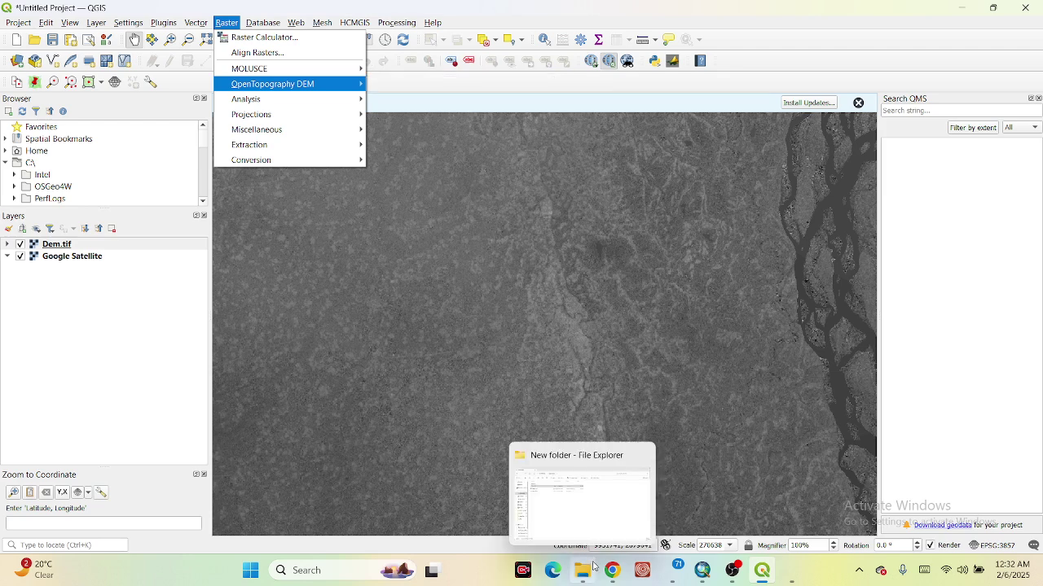
click(592, 519)
click(415, 362)
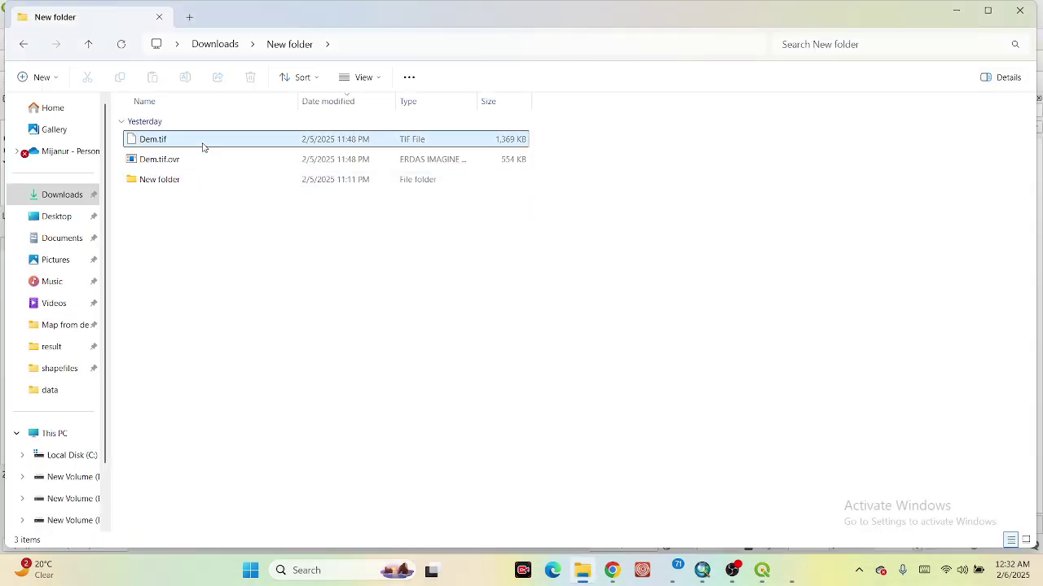
- Switch to ArcMap and create a new blank map, saving the current document as Untitled.mxd on the Desktop
mouse_move(701, 562)
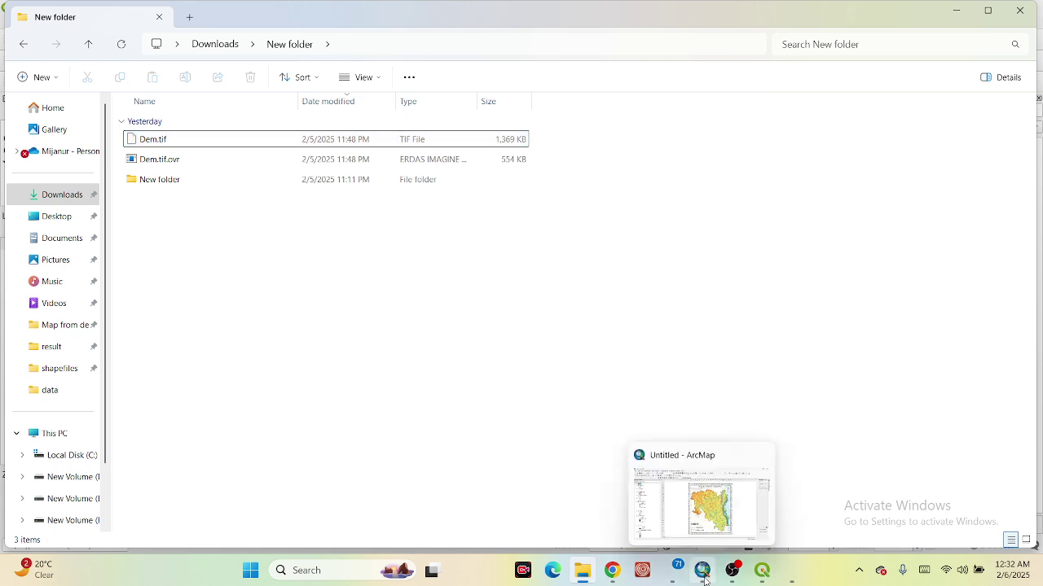
click(706, 502)
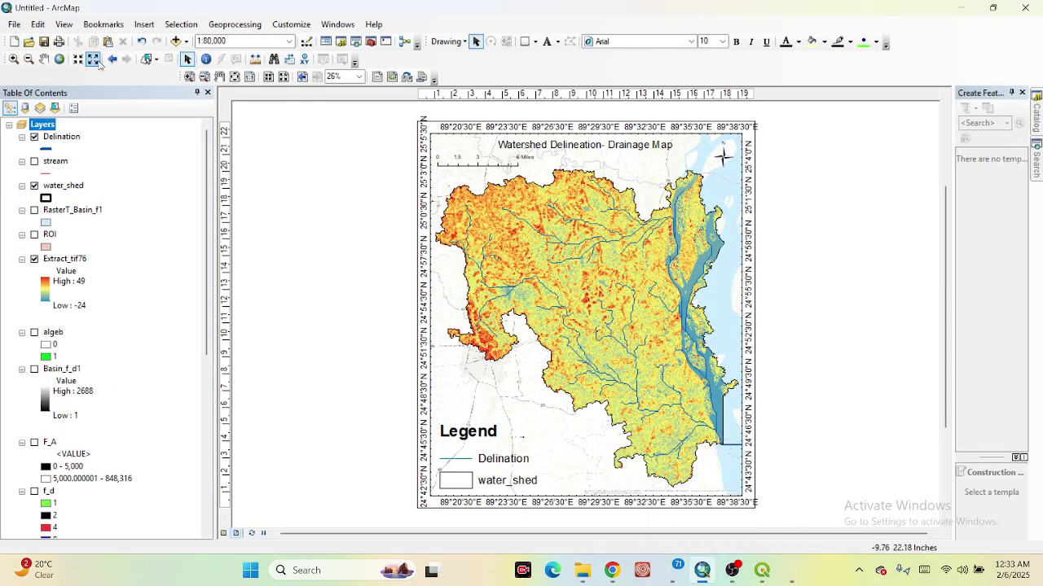
click(15, 24)
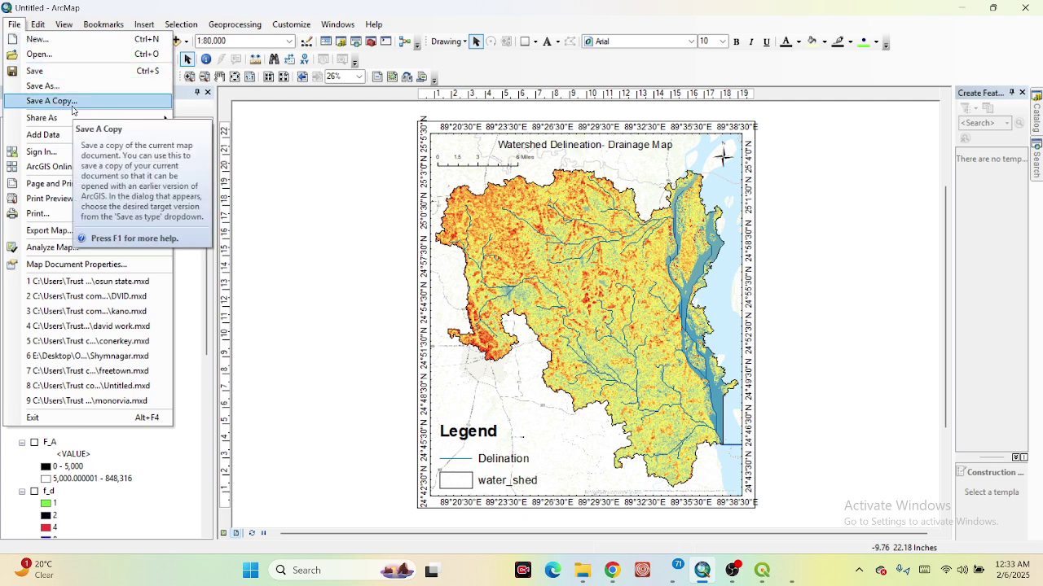
click(50, 45)
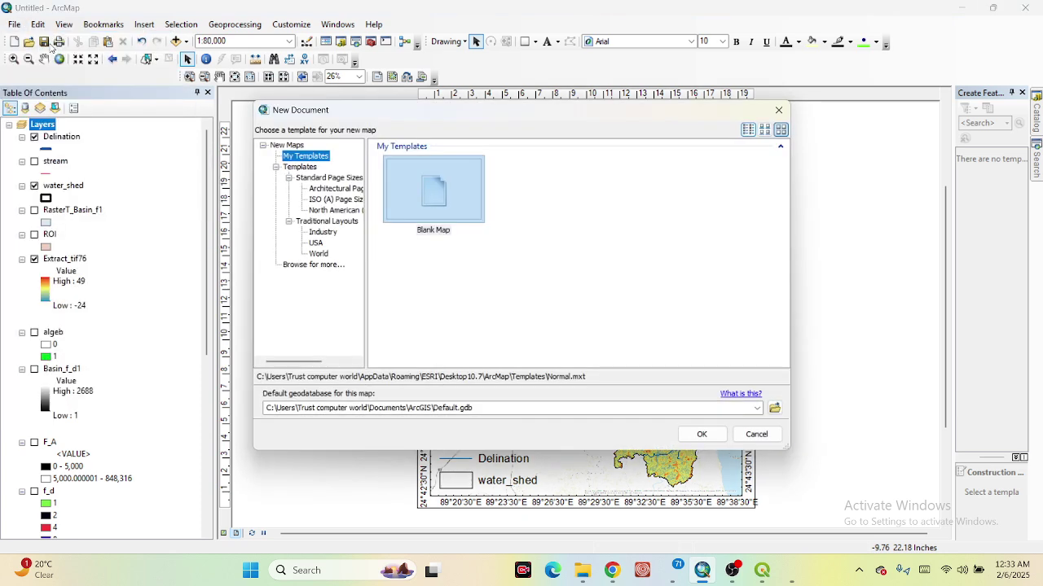
click(699, 435)
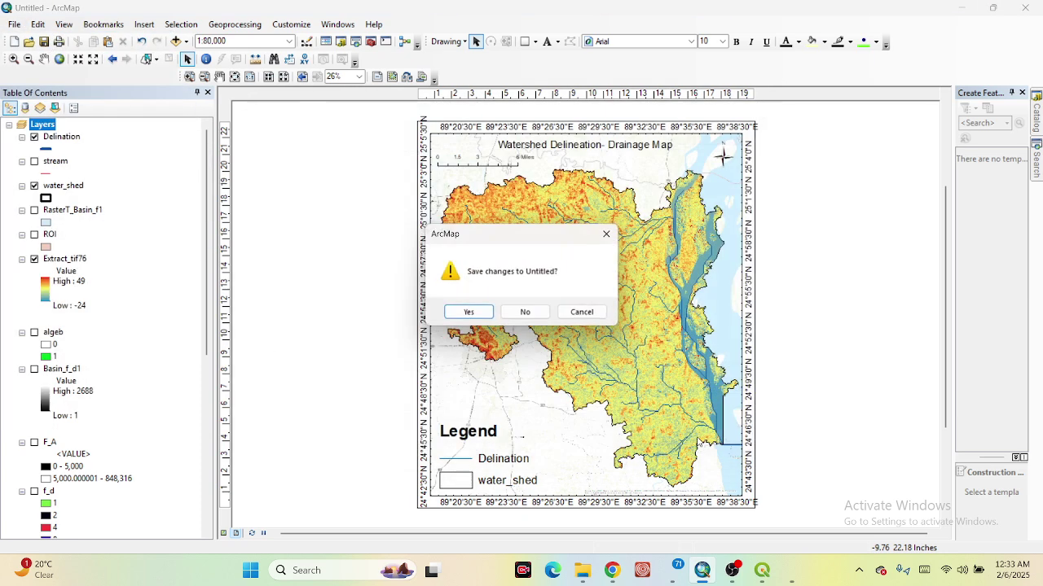
click(469, 312)
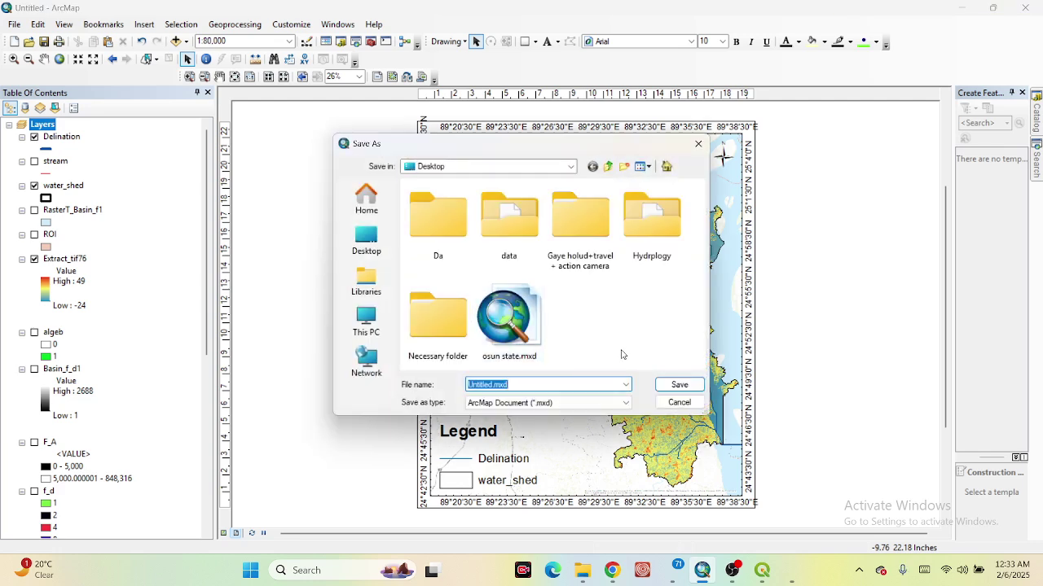
click(679, 384)
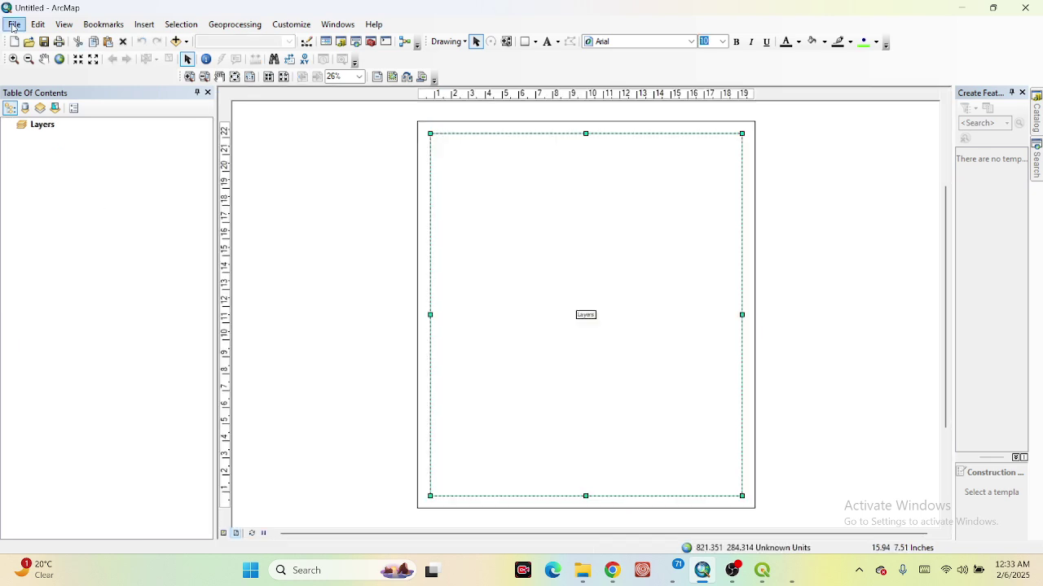
- Show the blank map in data view and add Dem.tif from the Downloads New folder as a layer
click(224, 534)
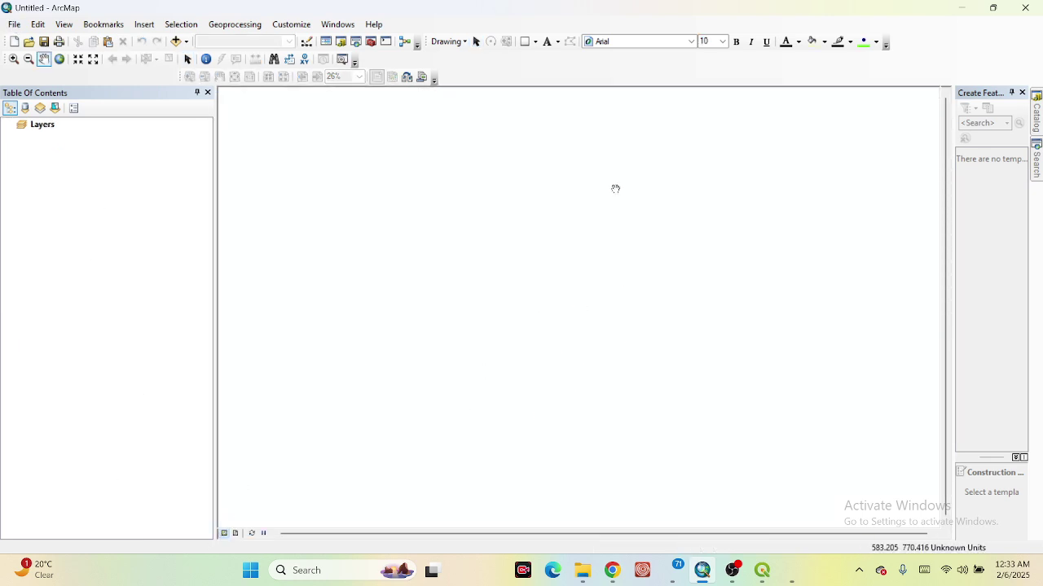
double_click(585, 5)
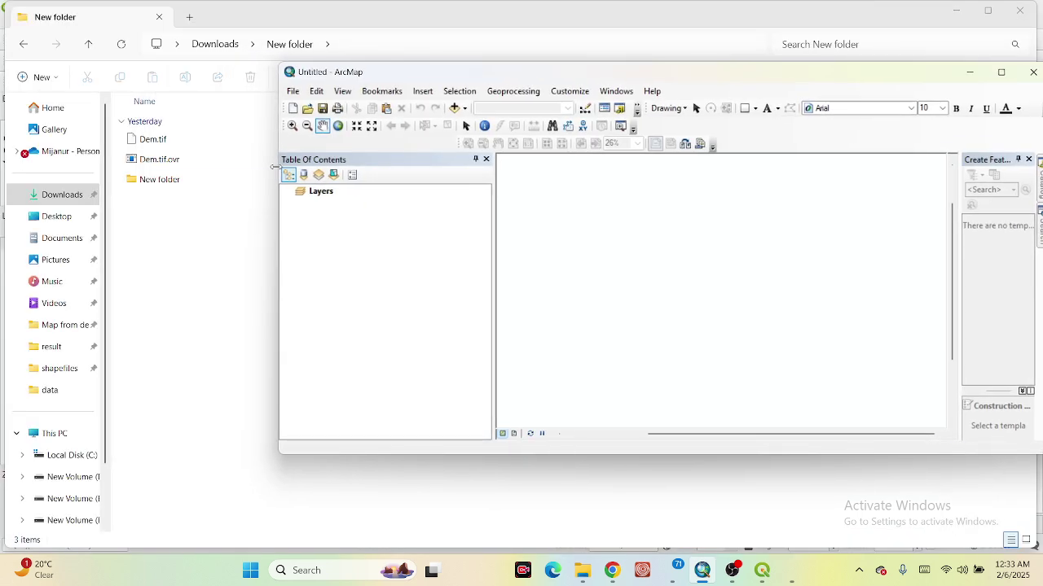
drag(147, 144, 331, 225)
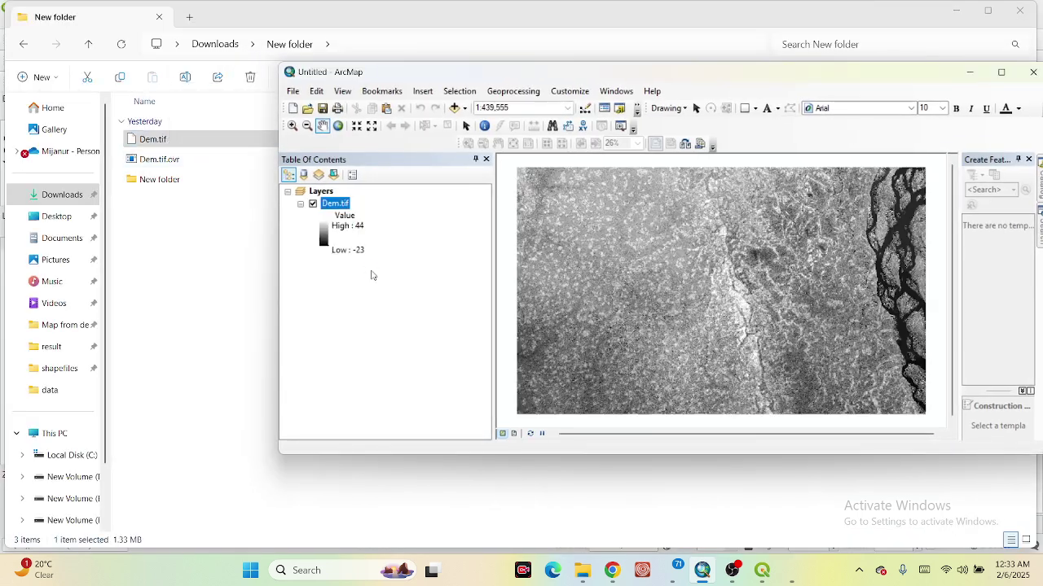
double_click(644, 75)
drag(733, 238, 567, 235)
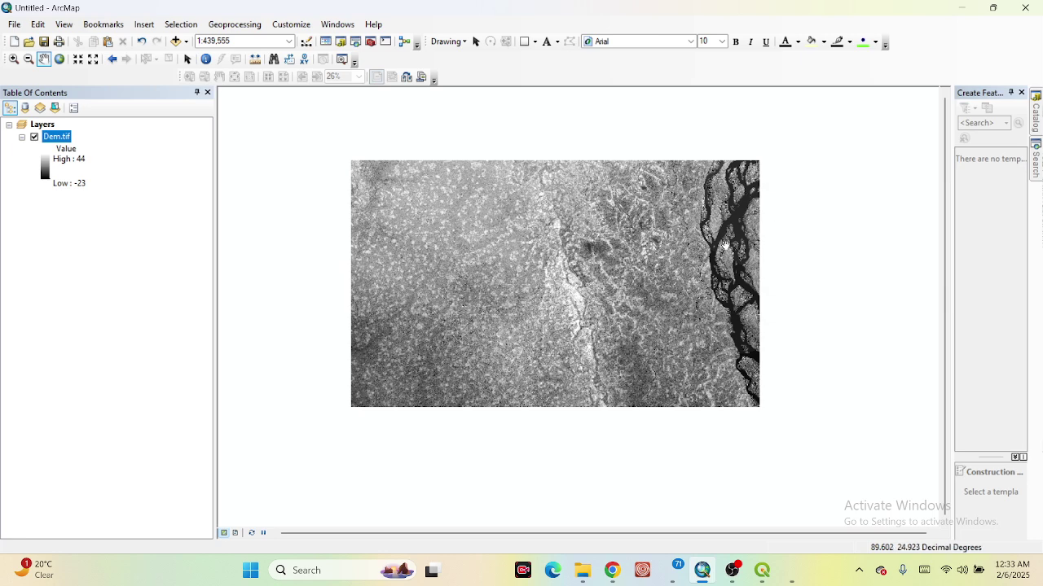
- Open the Fill tool from the Spatial Analyst Hydrology toolset and set Dem.tif as the input surface raster
click(1038, 125)
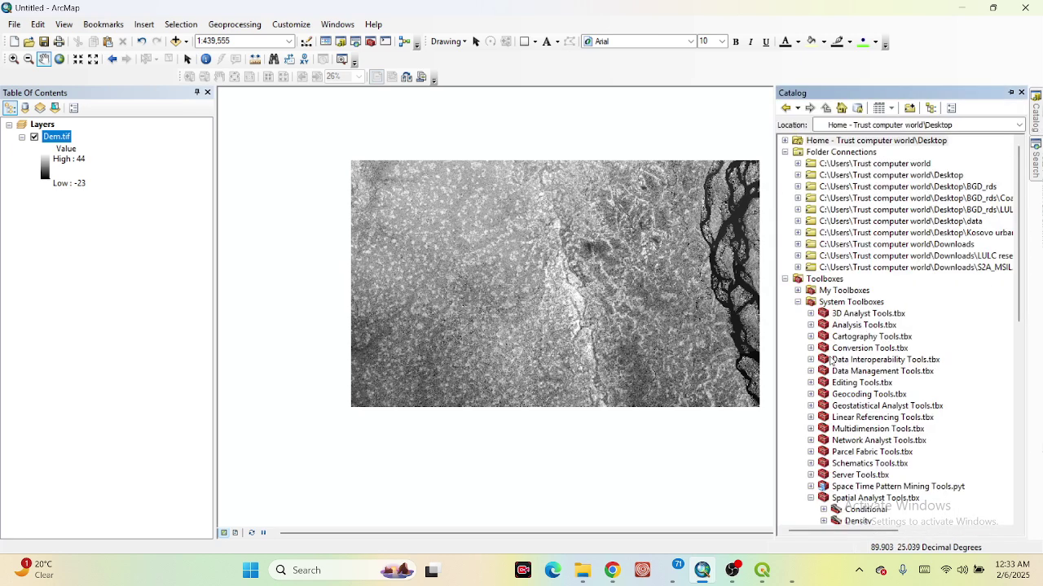
scroll(813, 499, down, 3)
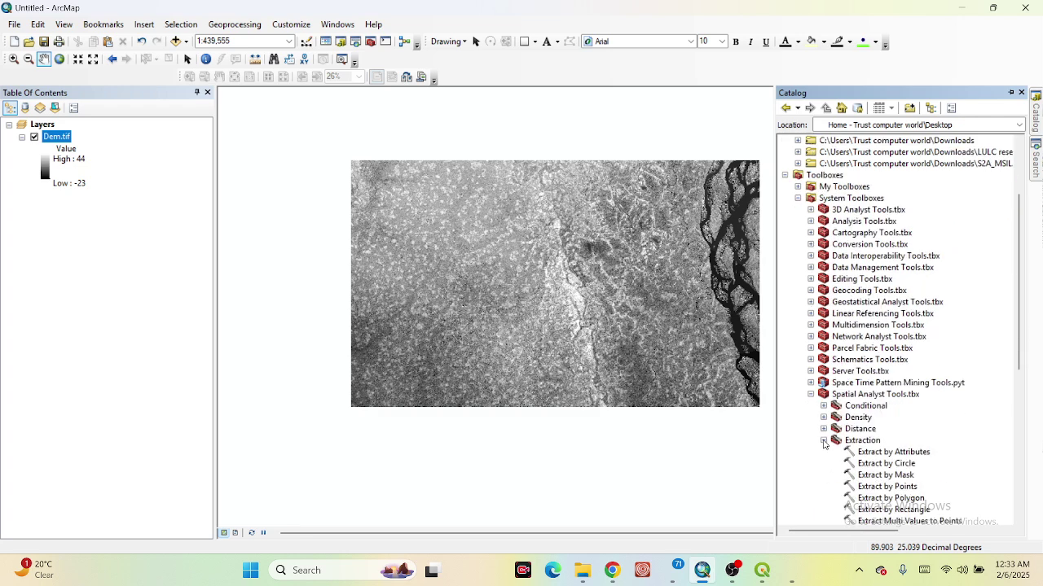
click(824, 440)
click(889, 396)
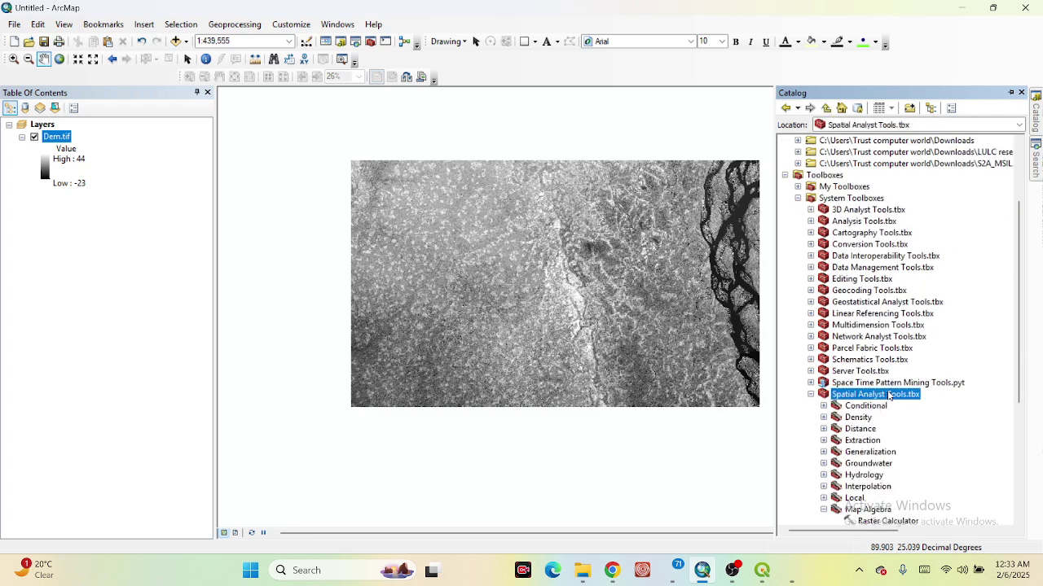
click(823, 509)
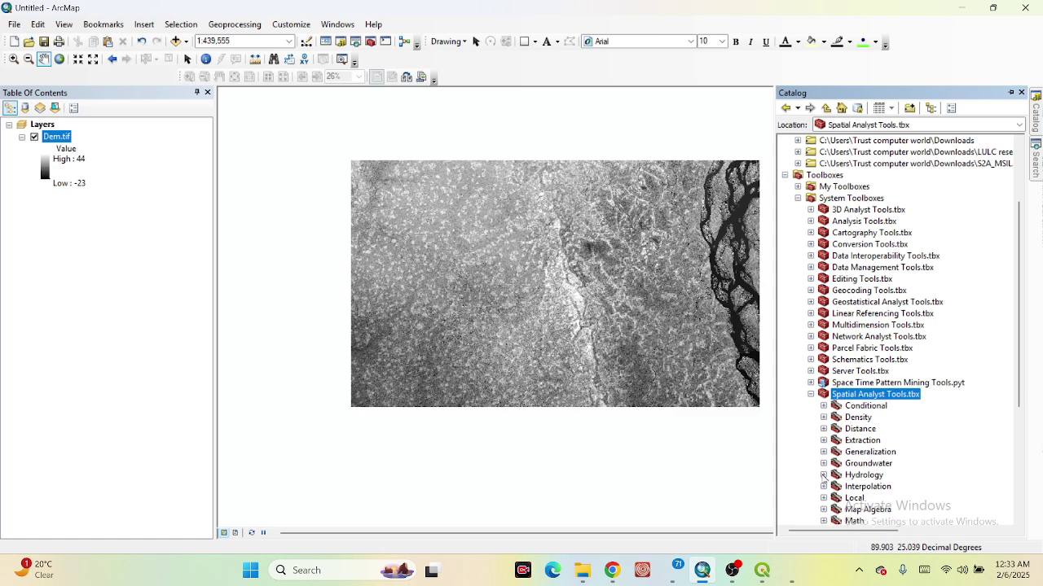
click(823, 475)
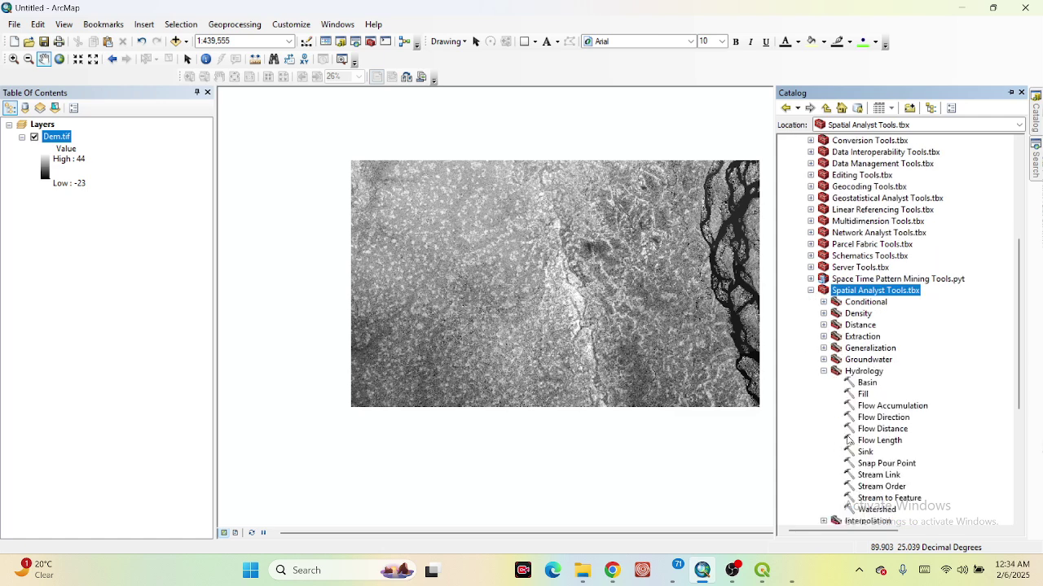
double_click(862, 394)
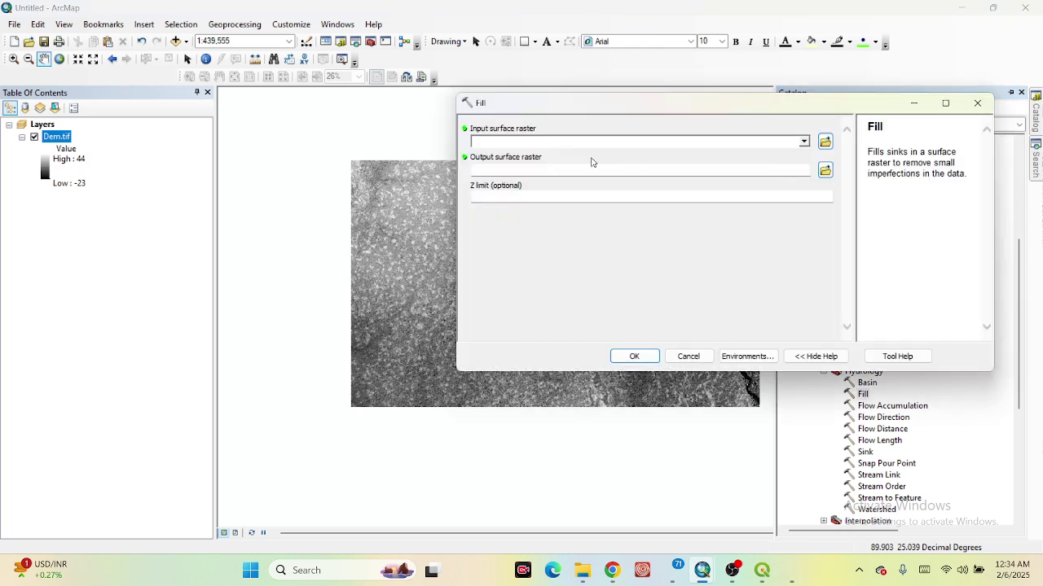
click(804, 143)
click(513, 157)
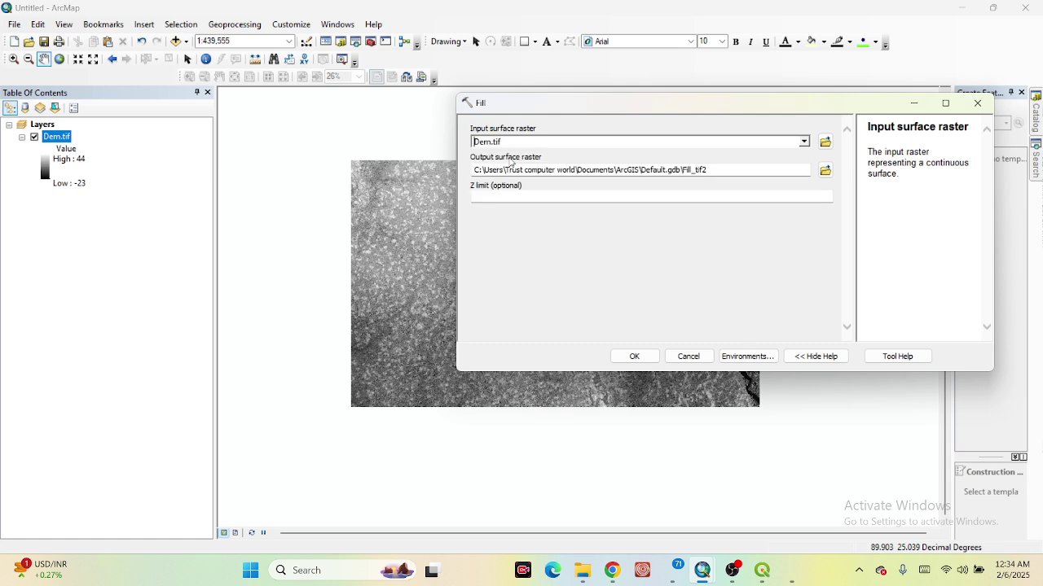
- Browse for the output surface raster location and create a folder named Drainage mapping inside Hydrplogy
click(825, 170)
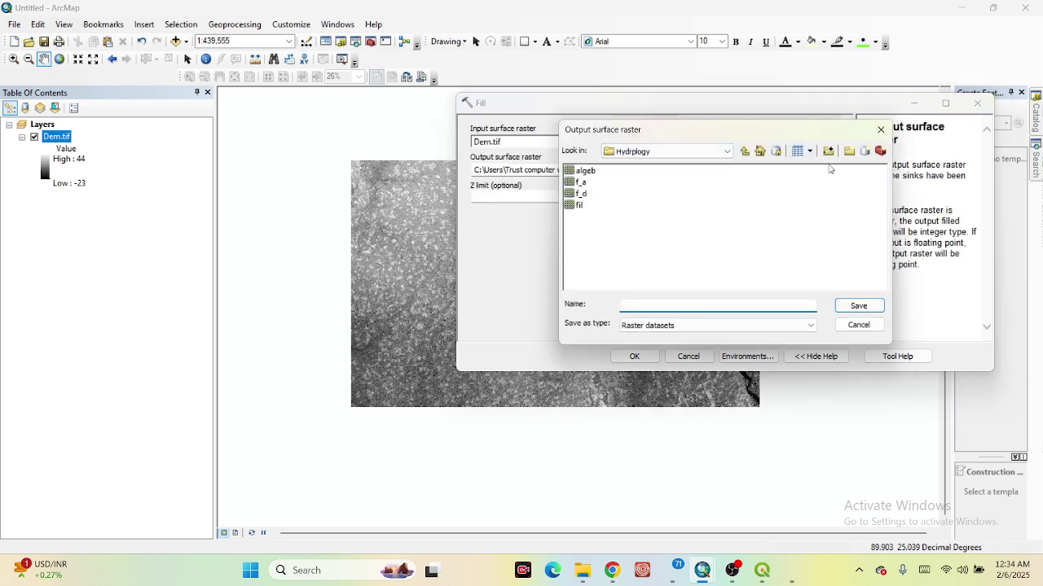
click(849, 152)
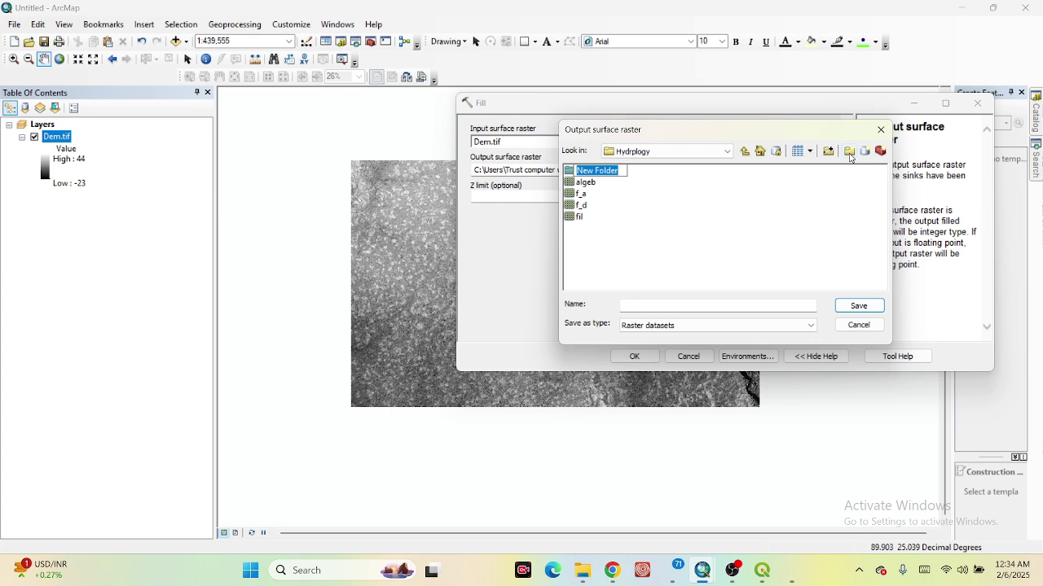
text(Drainage mapping)
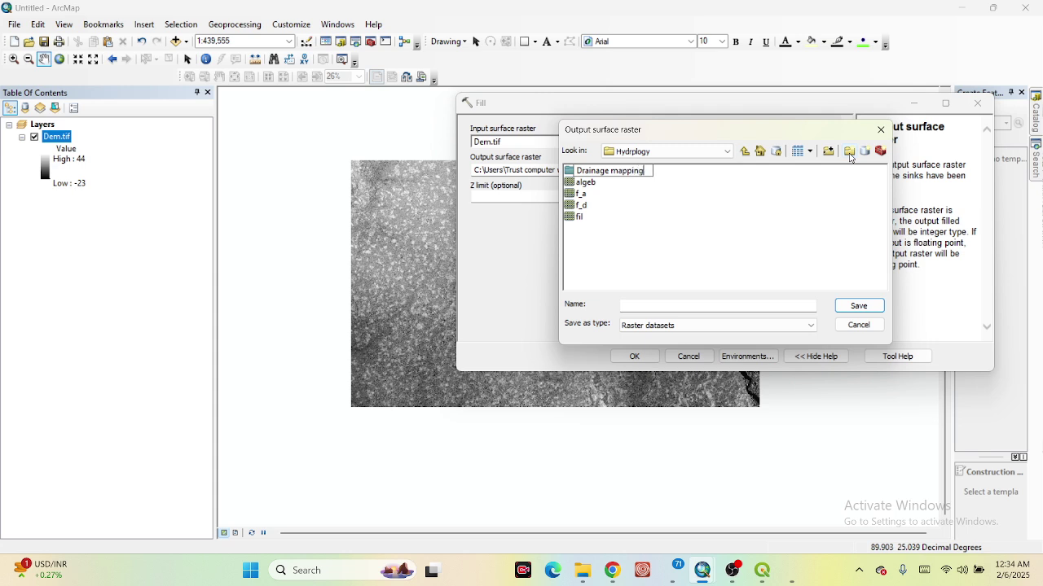
key(Return)
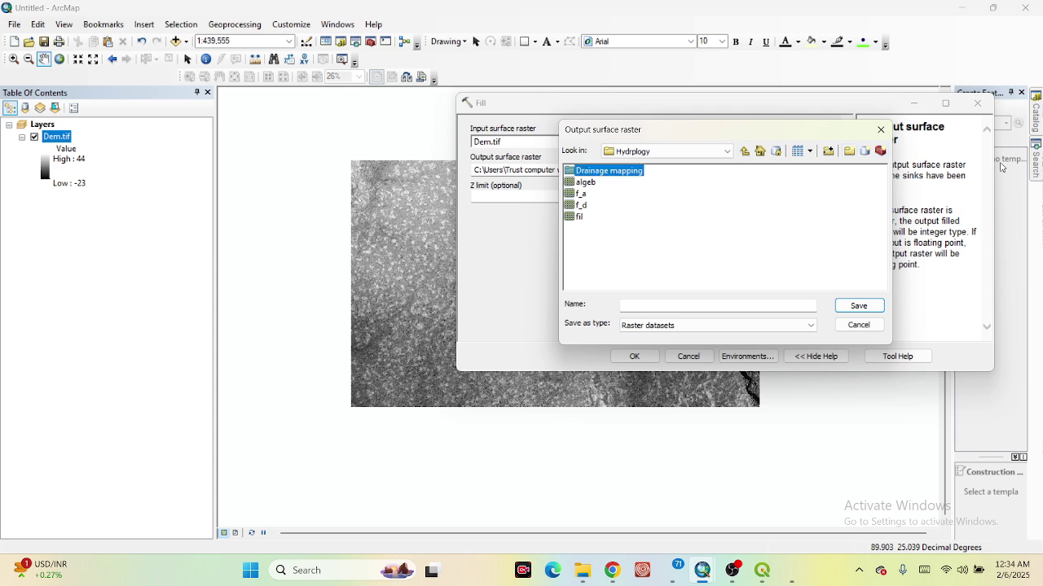
- Save the Fill tool's output surface raster as Fill inside the Drainage mapping folder
double_click(621, 171)
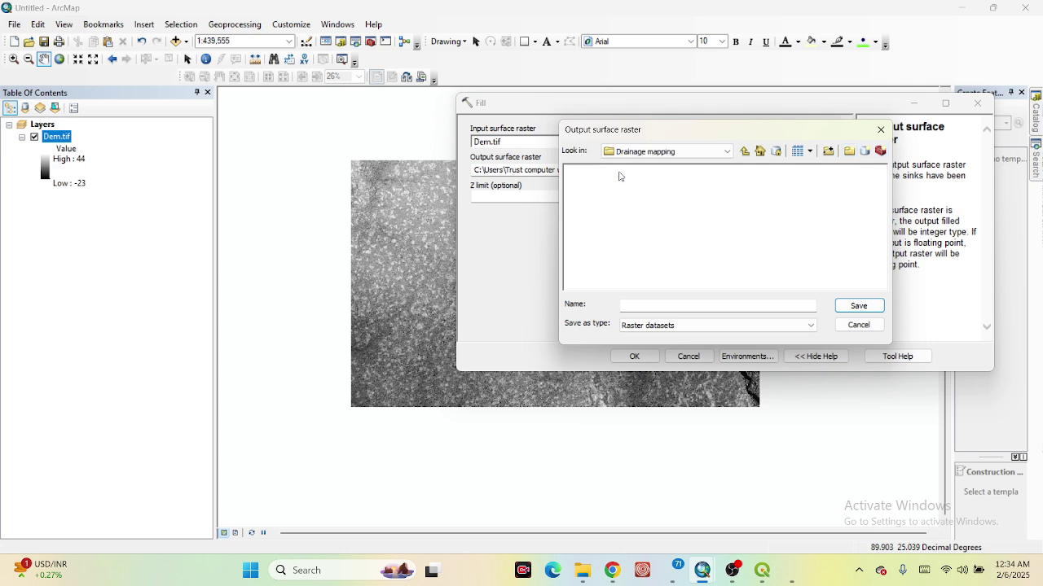
click(652, 308)
text(Fill)
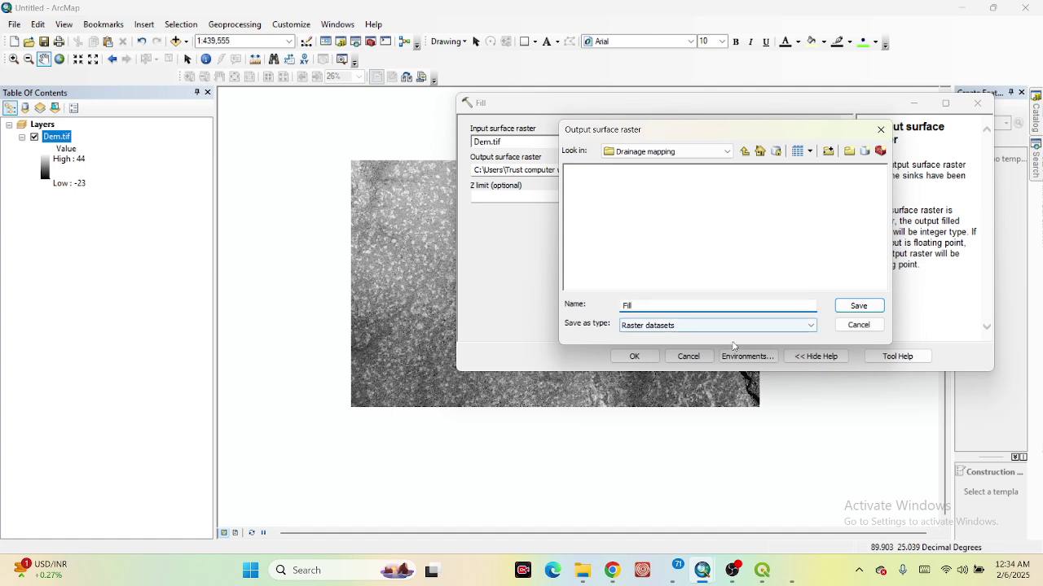
click(850, 308)
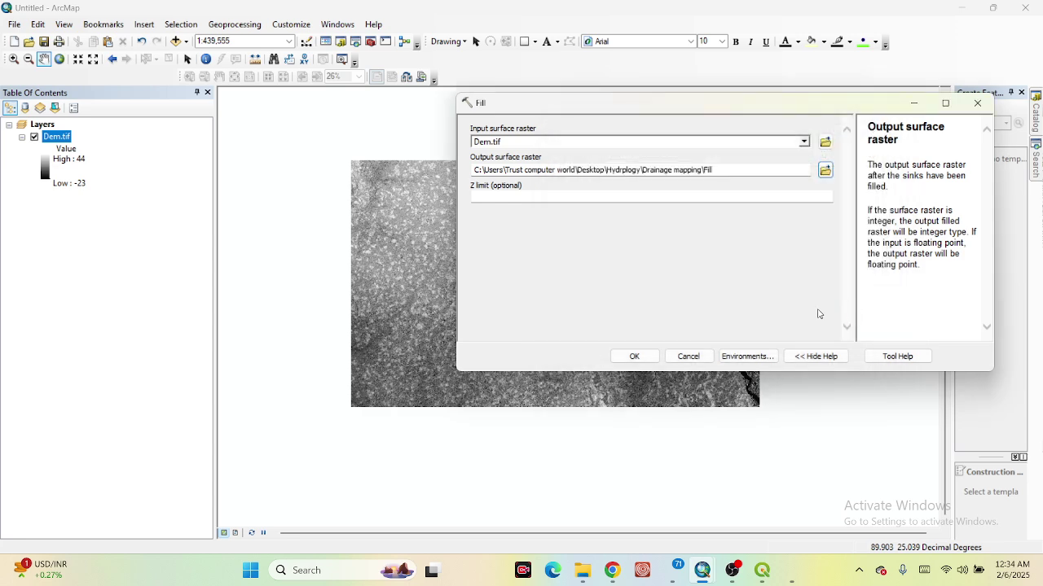
- Set the raster analysis cell size to Same as layer Dem.tif in the environment settings and run the Fill tool
click(737, 357)
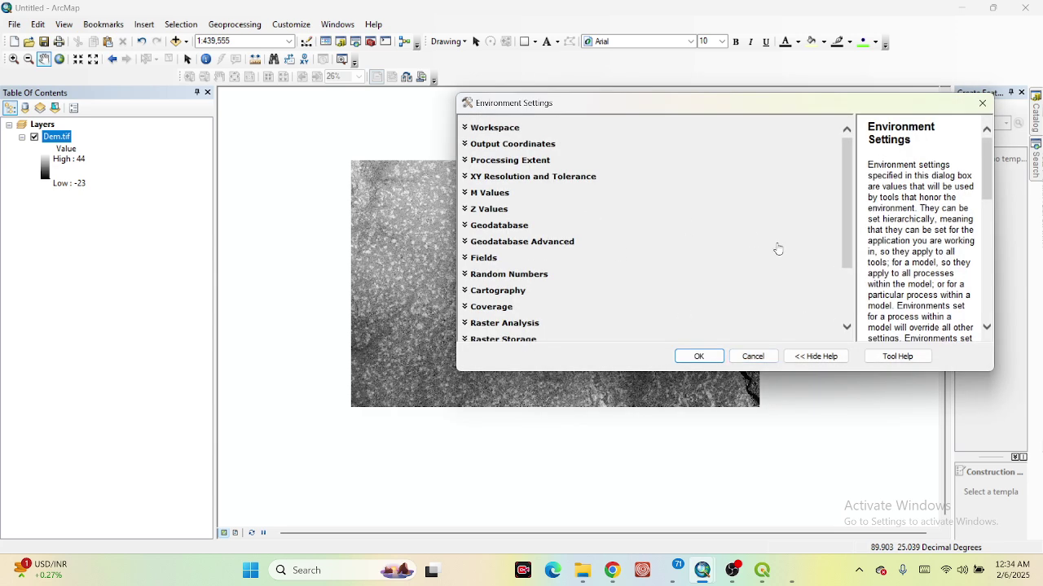
drag(847, 246, 847, 296)
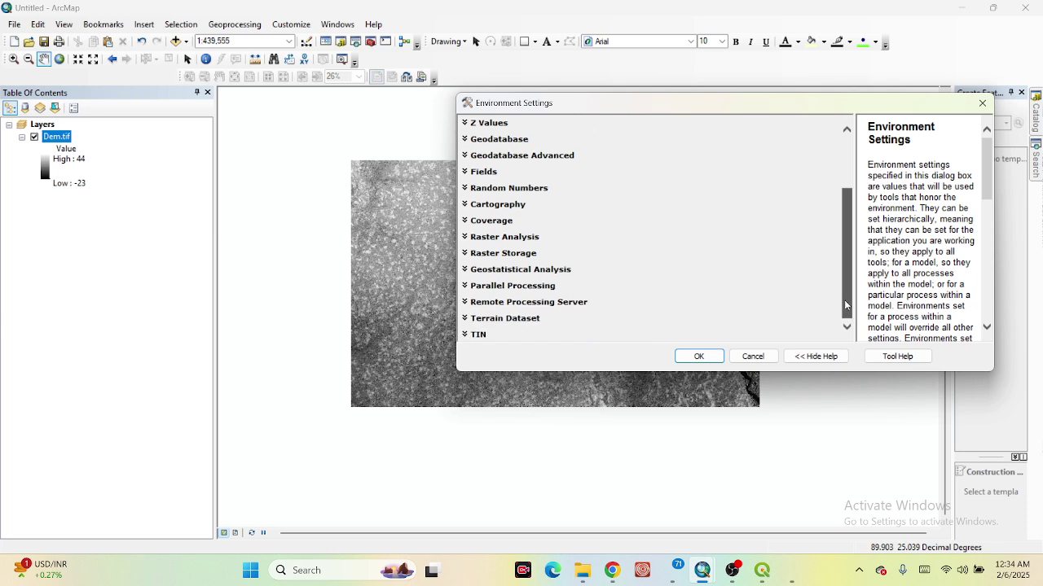
click(497, 245)
click(562, 263)
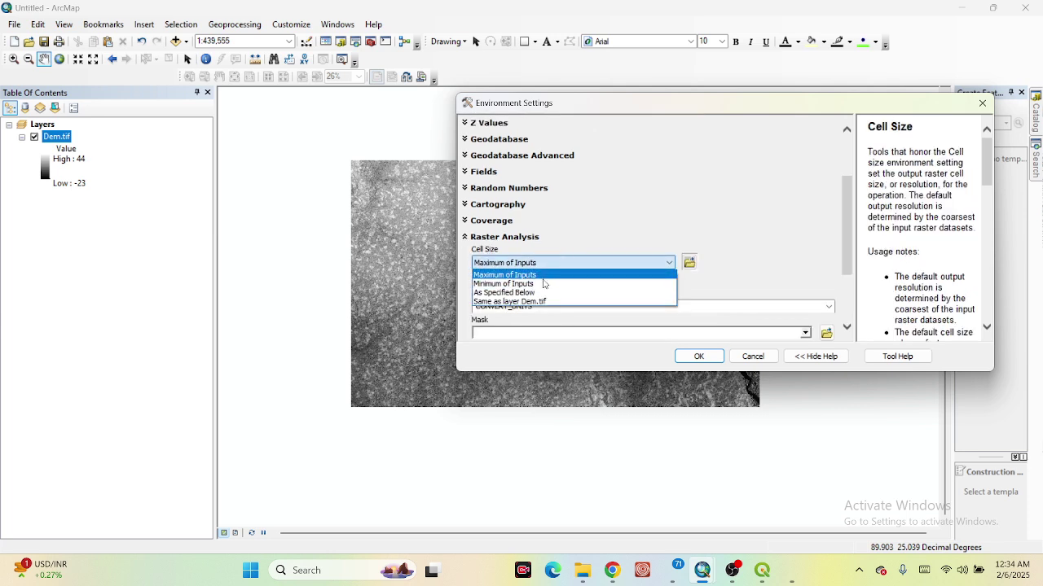
click(527, 302)
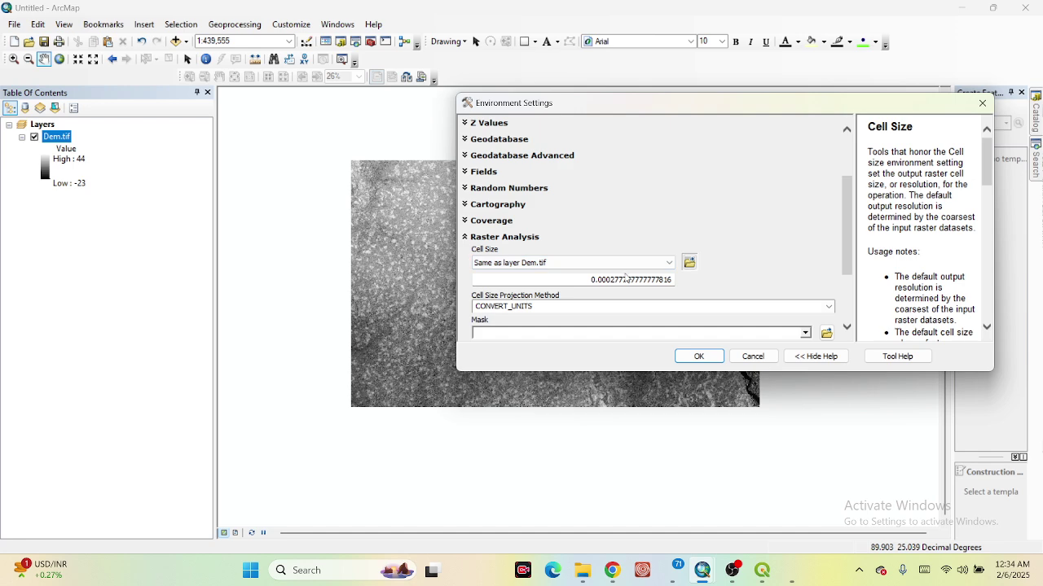
click(698, 356)
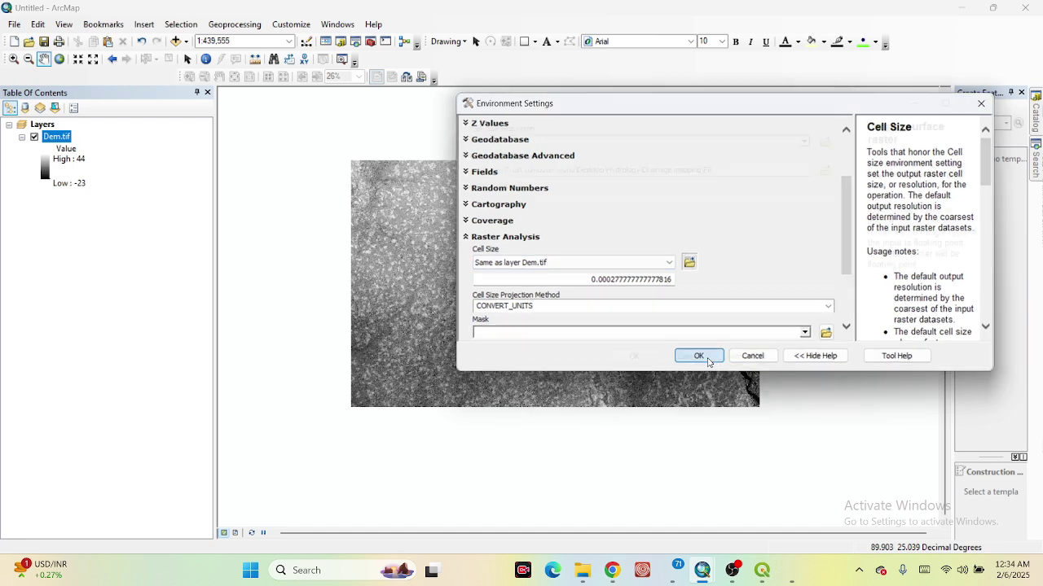
click(634, 356)
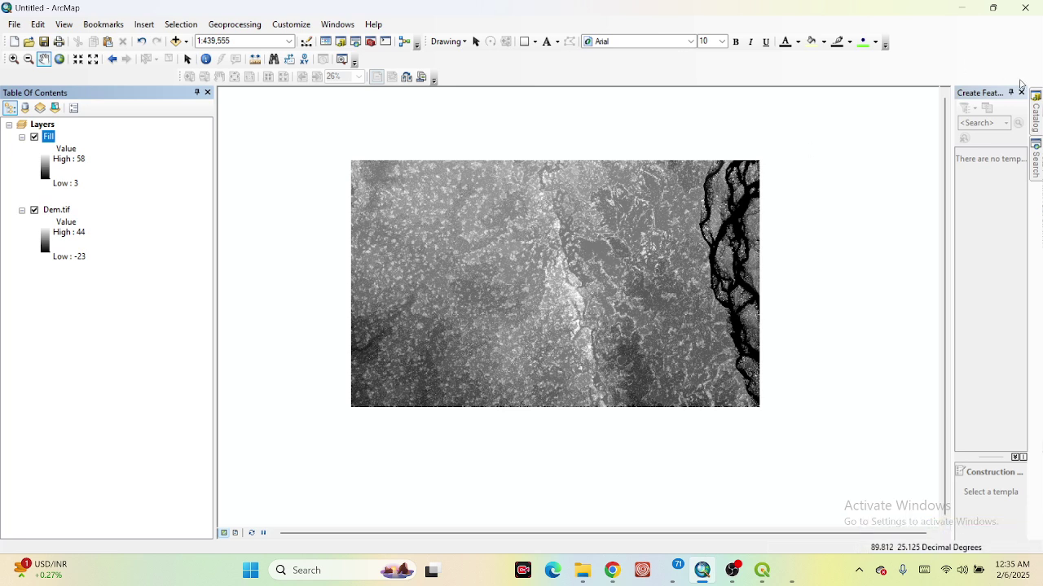
- Run the Hydrology Flow Direction tool on the Fill raster, saving the output as F_D in the Drainage mapping folder
mouse_move(1036, 106)
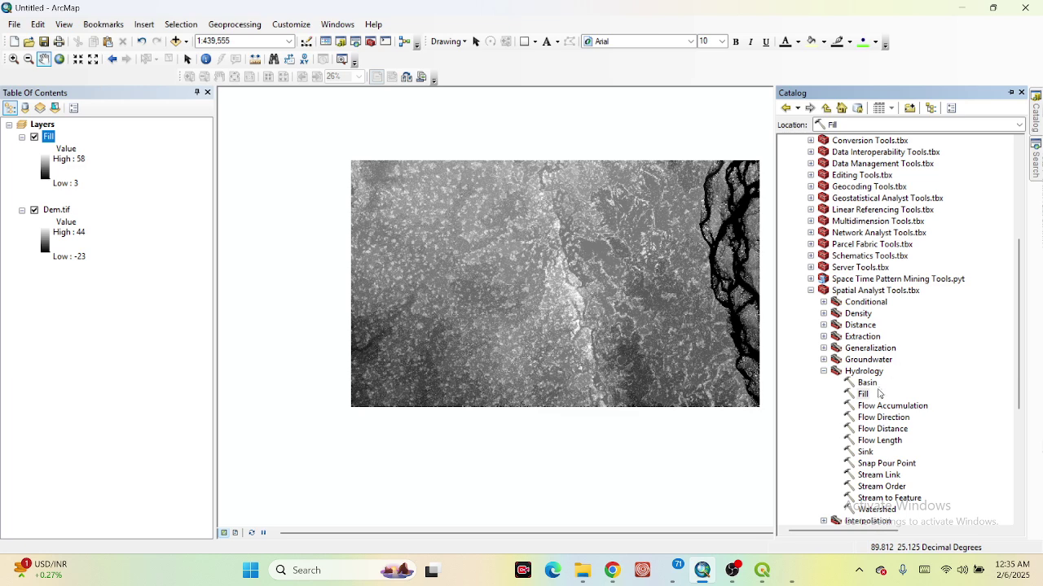
double_click(872, 418)
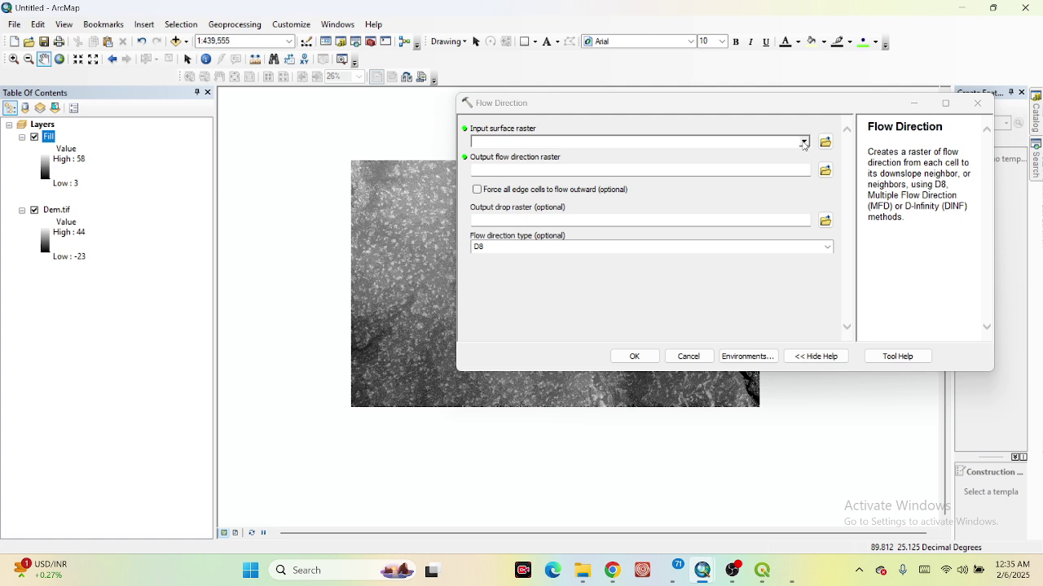
click(803, 142)
click(506, 156)
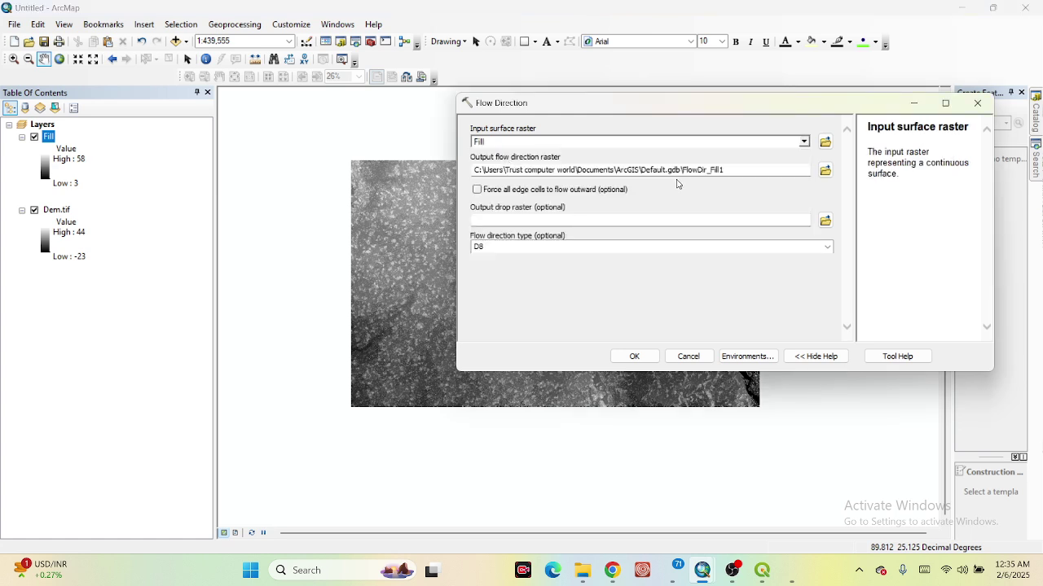
click(828, 174)
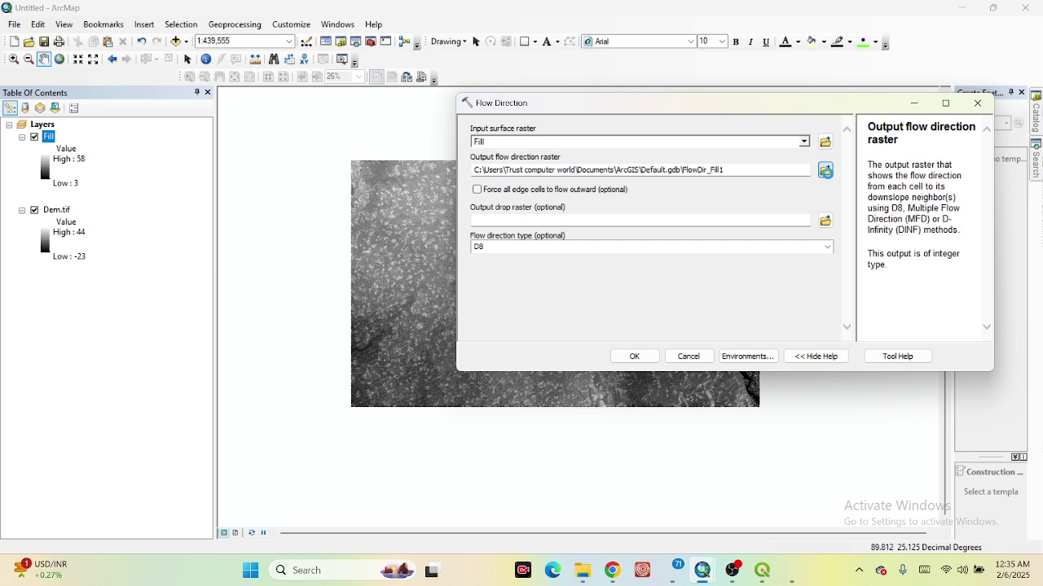
text(F_D)
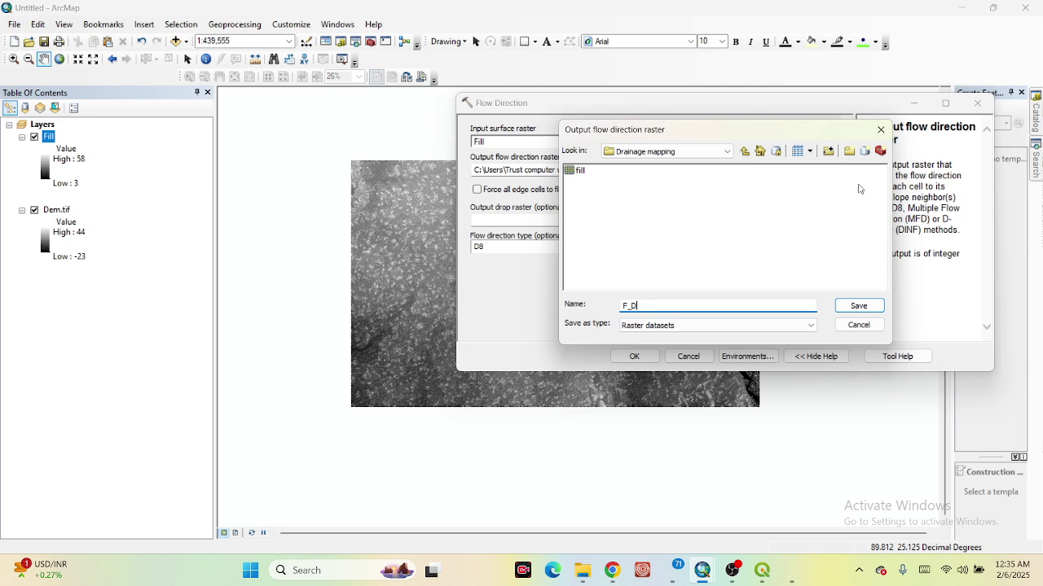
click(863, 308)
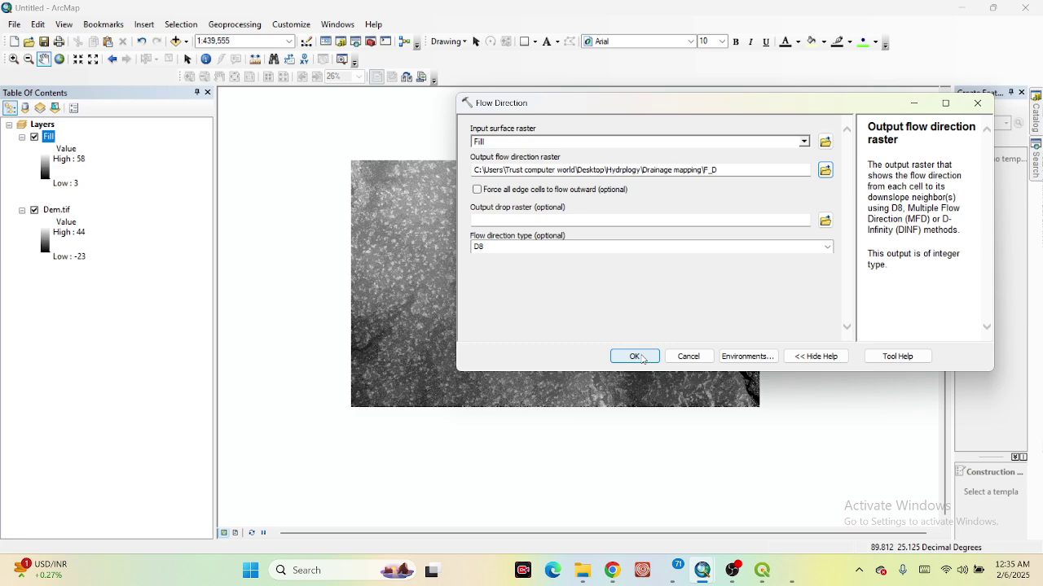
click(635, 356)
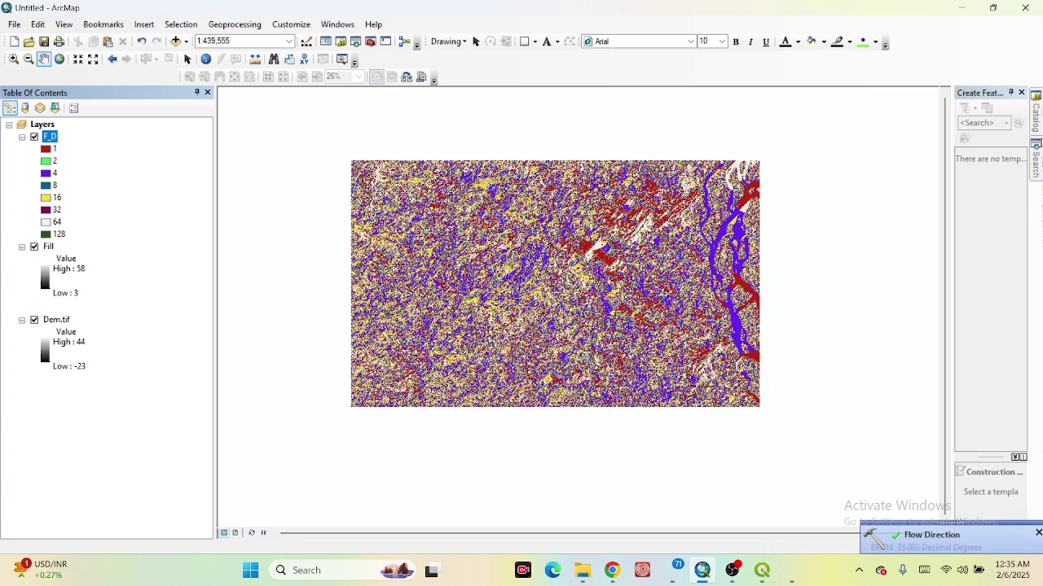
- Run the Hydrology Flow Accumulation tool on F_D, saving the output accumulation raster as F_A in the Drainage mapping folder
click(1037, 123)
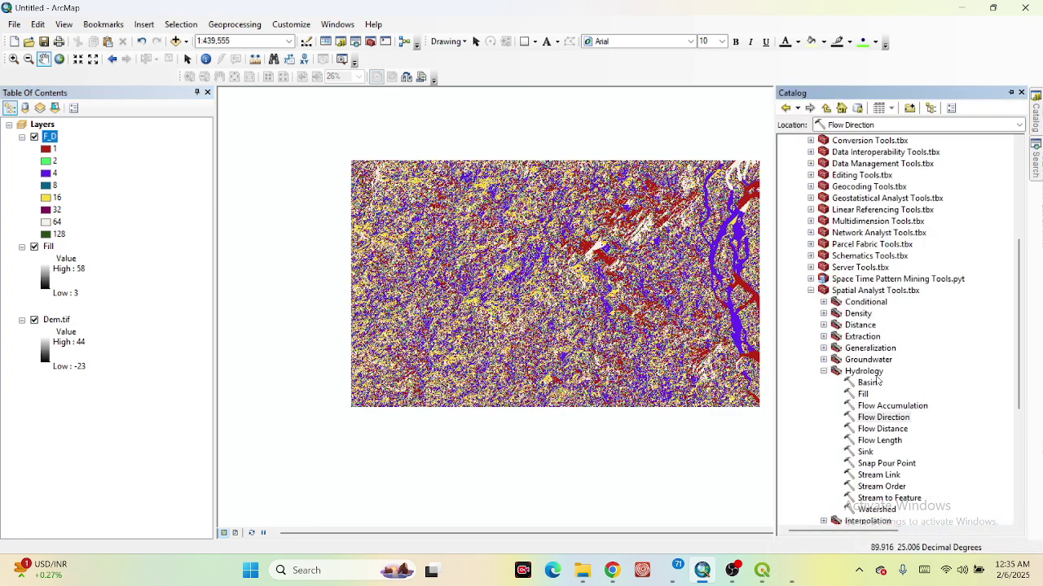
double_click(888, 406)
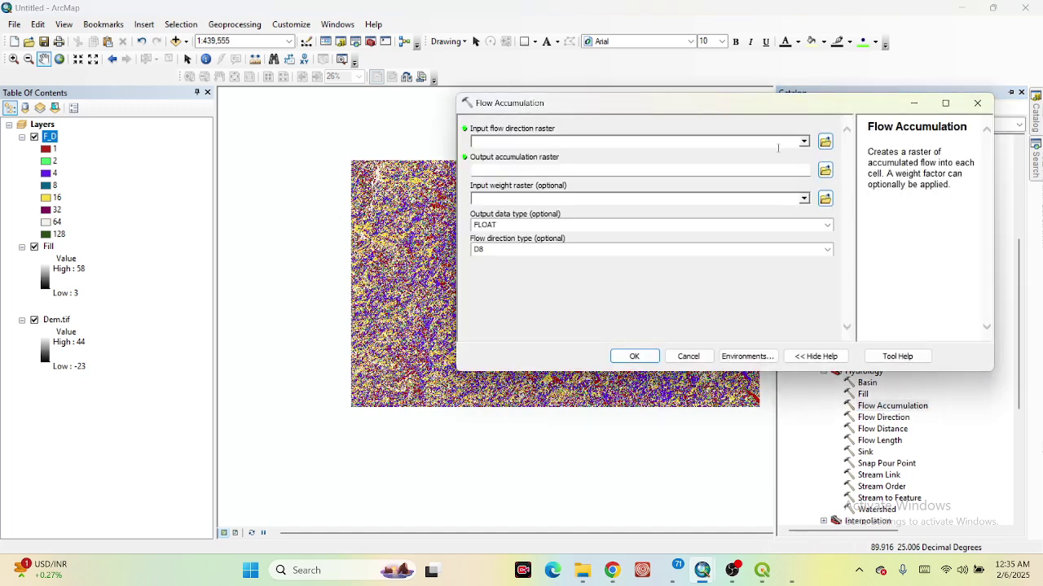
click(805, 141)
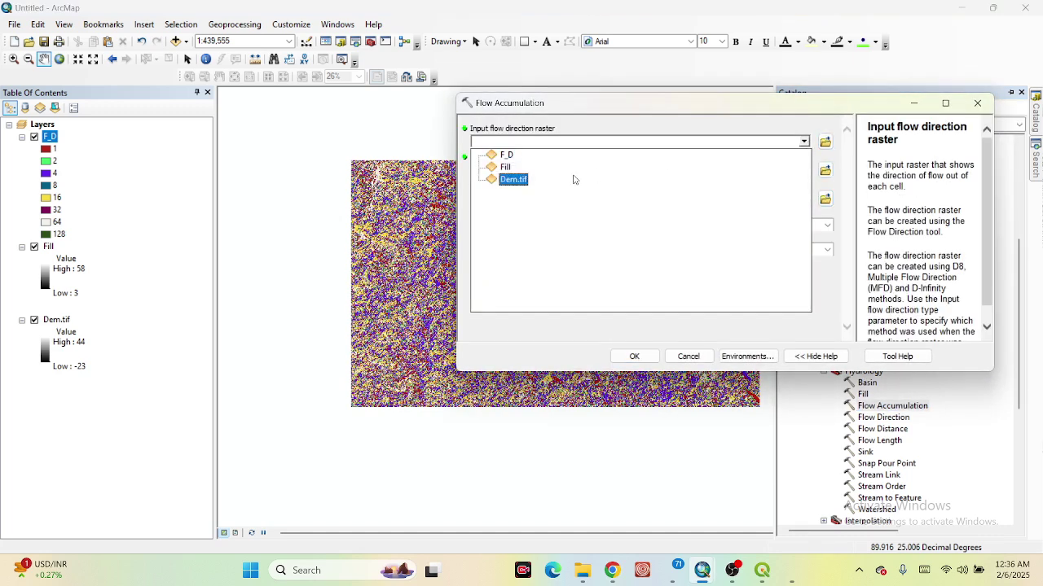
click(508, 156)
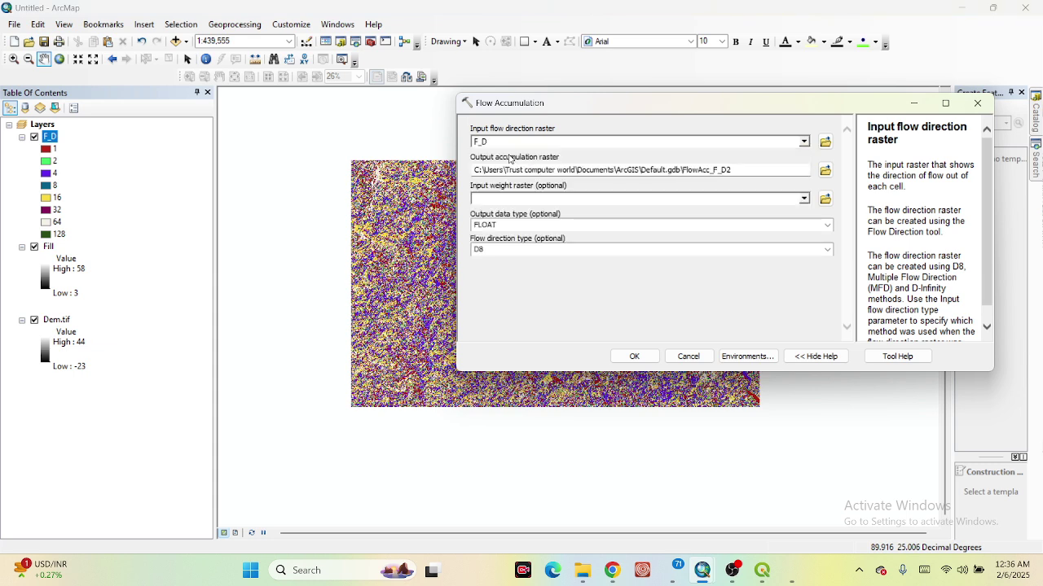
click(825, 170)
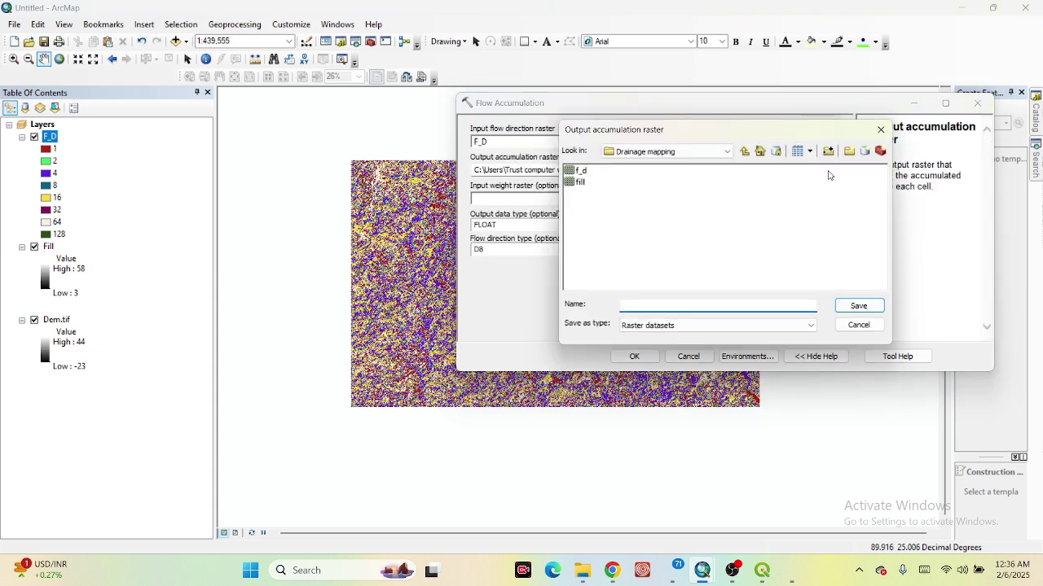
text(D)
text(_A)
click(865, 309)
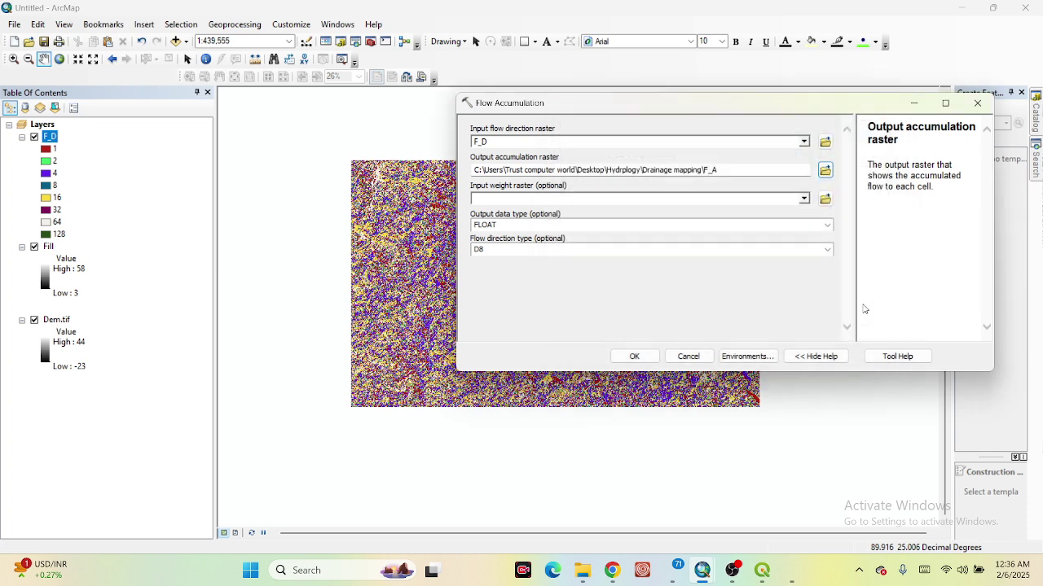
click(647, 356)
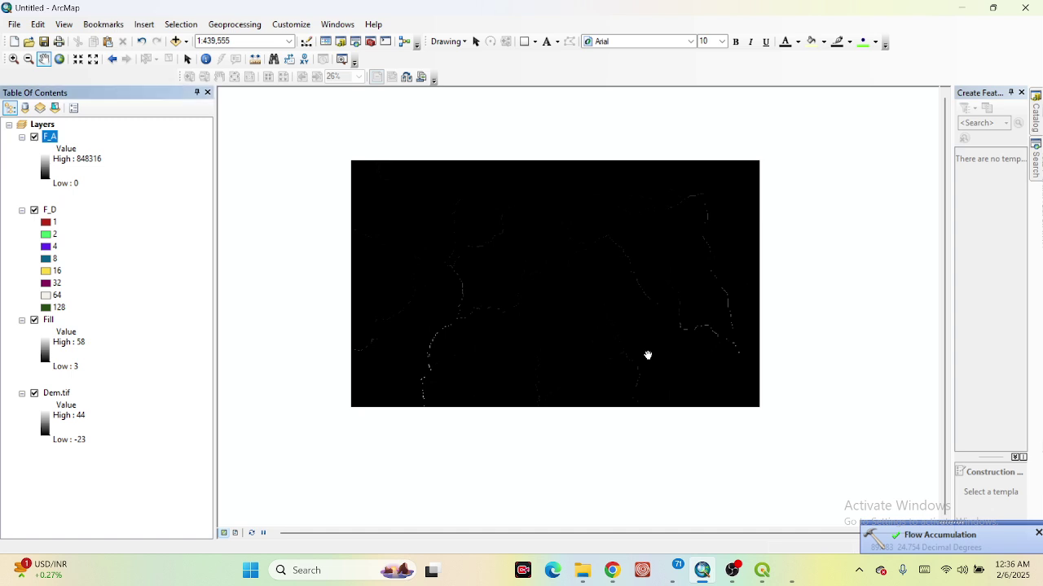
- Open the F_A layer's properties and change its symbology to Classified with 2 classes
scroll(682, 313, up, 2)
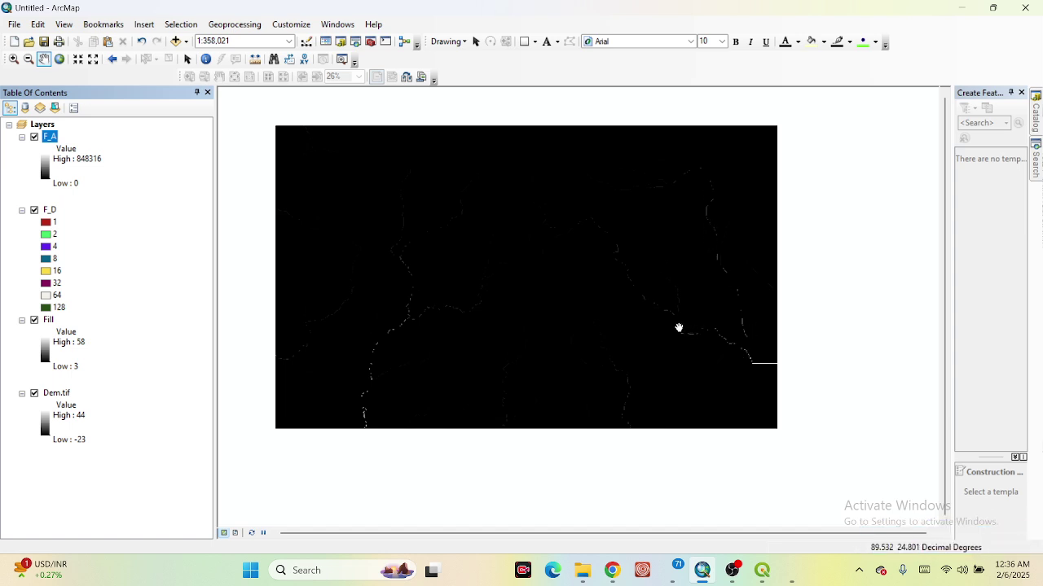
right_click(47, 138)
click(98, 338)
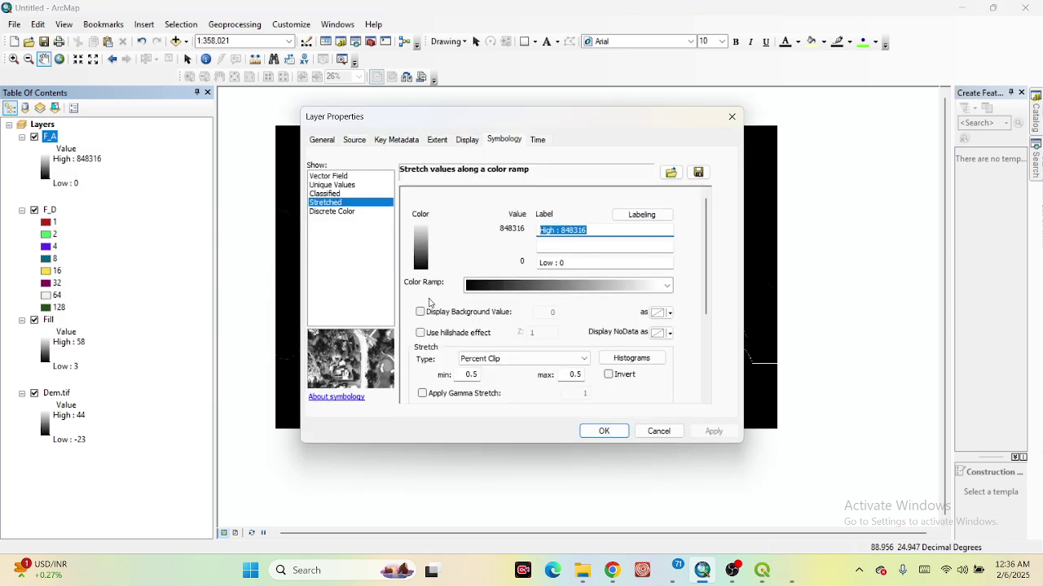
click(330, 193)
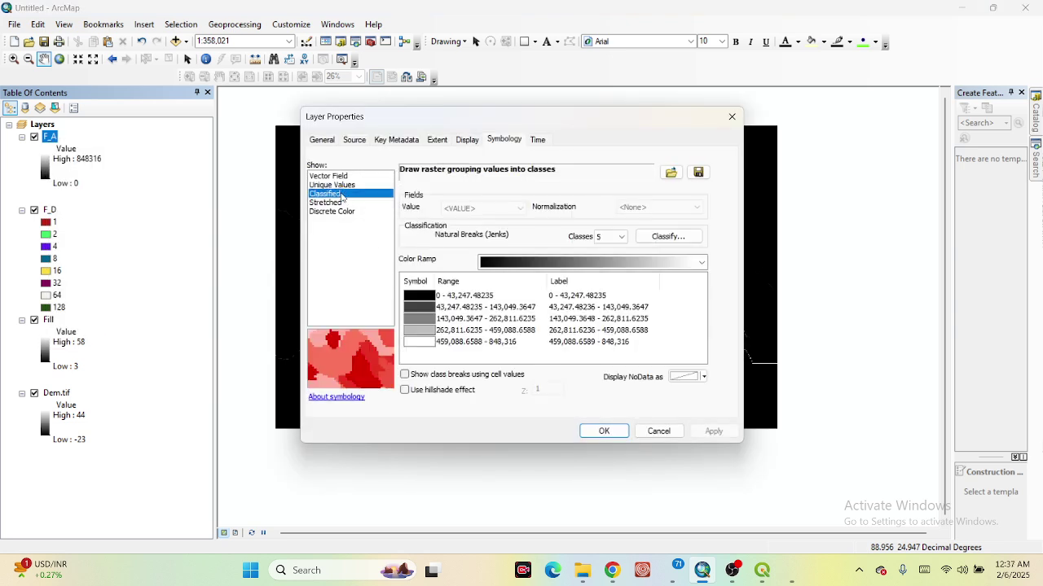
click(617, 237)
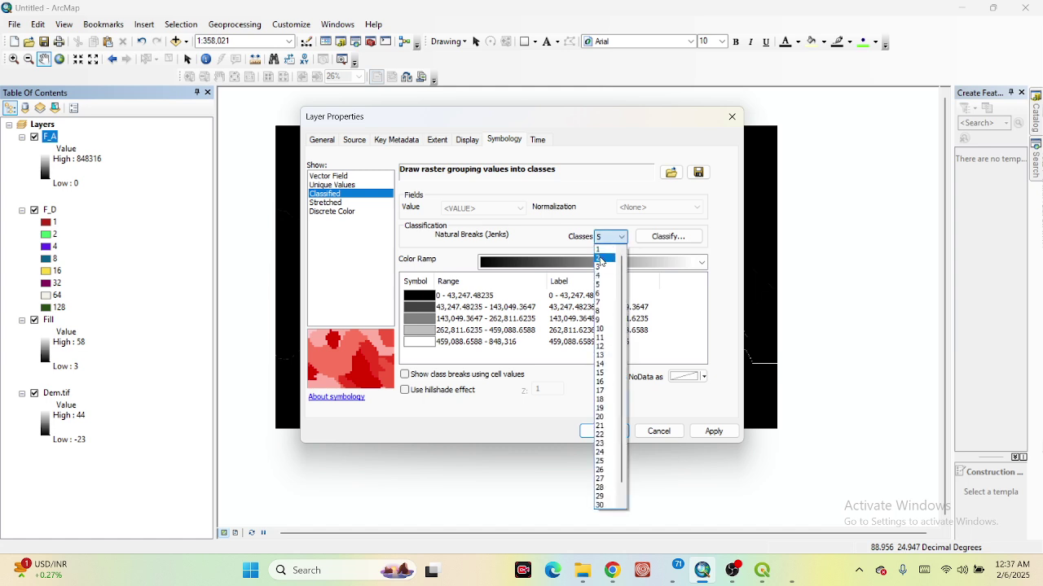
click(601, 254)
- Set the first classification break value of F_A to 3000 and apply the symbology
click(662, 240)
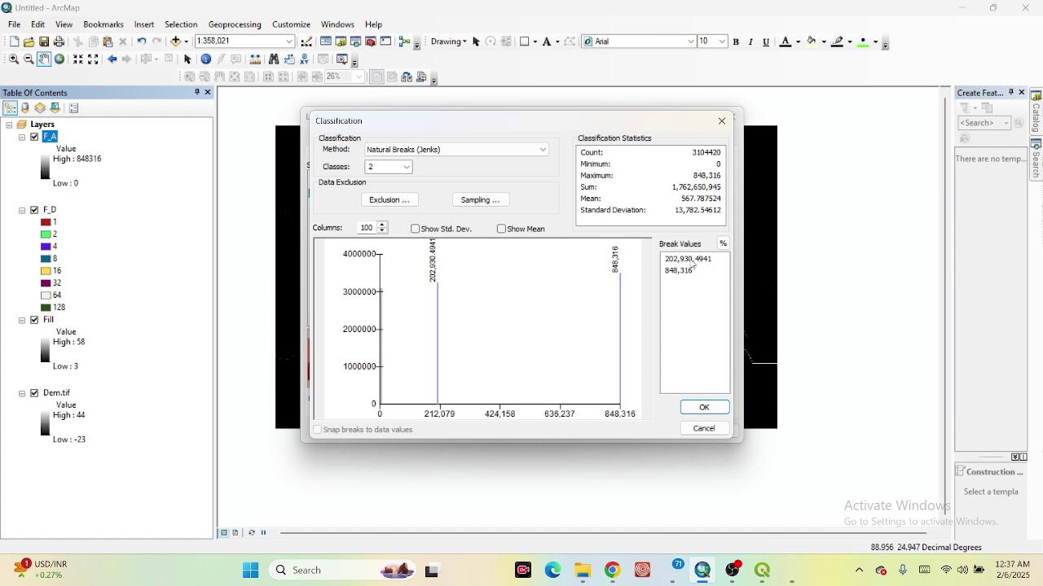
click(691, 260)
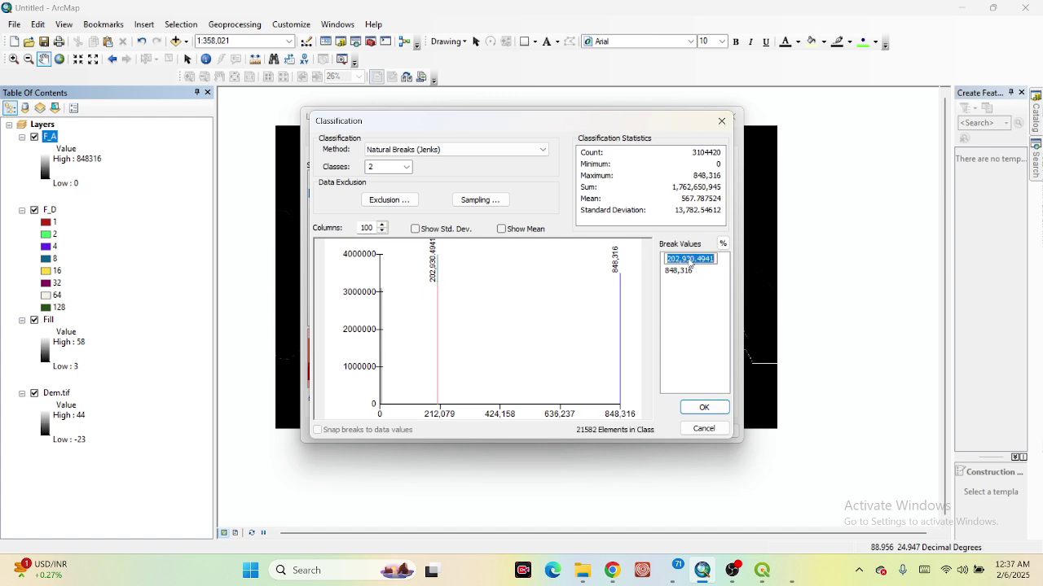
text(3000)
key(Return)
click(699, 410)
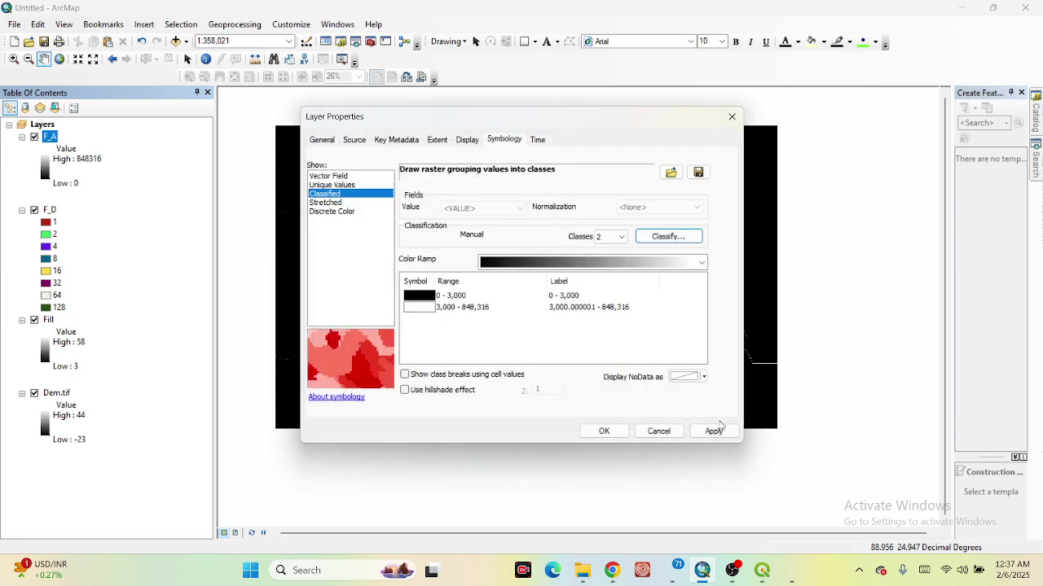
click(714, 439)
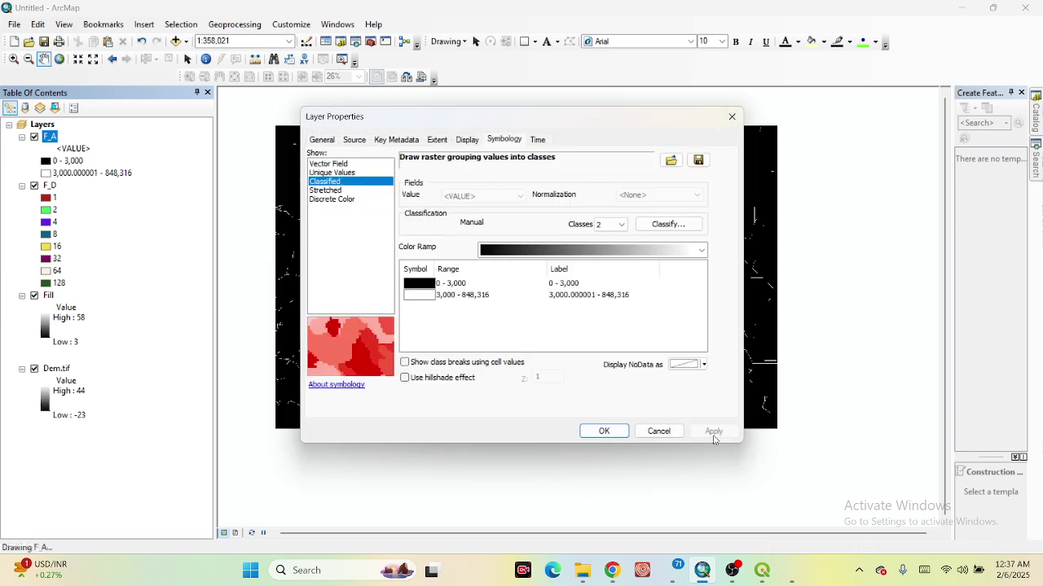
click(612, 432)
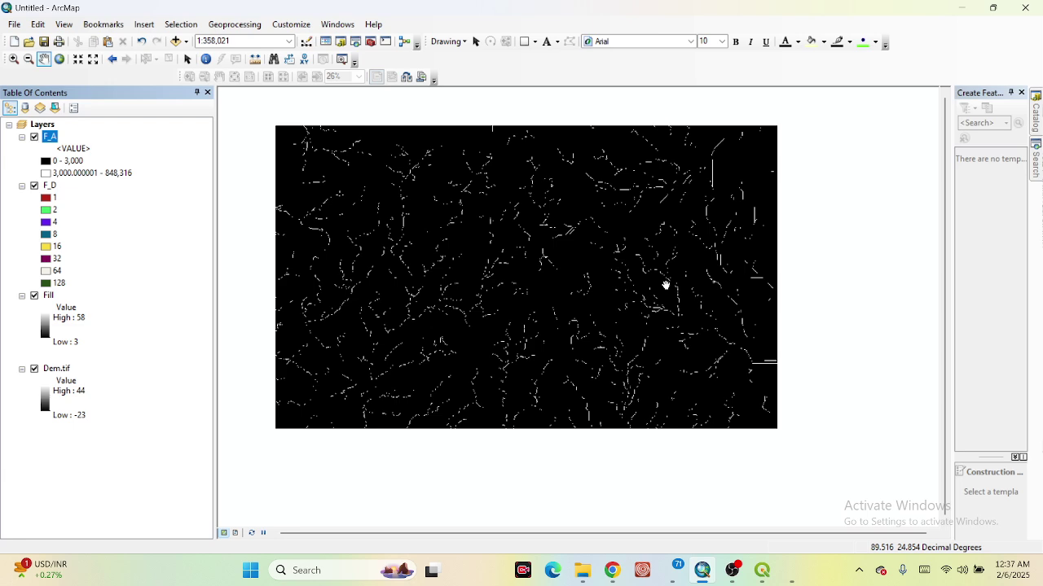
- Run the Hydrology Basin tool on F_D, saving the output raster as basin in the Drainage mapping folder
scroll(666, 285, up, 3)
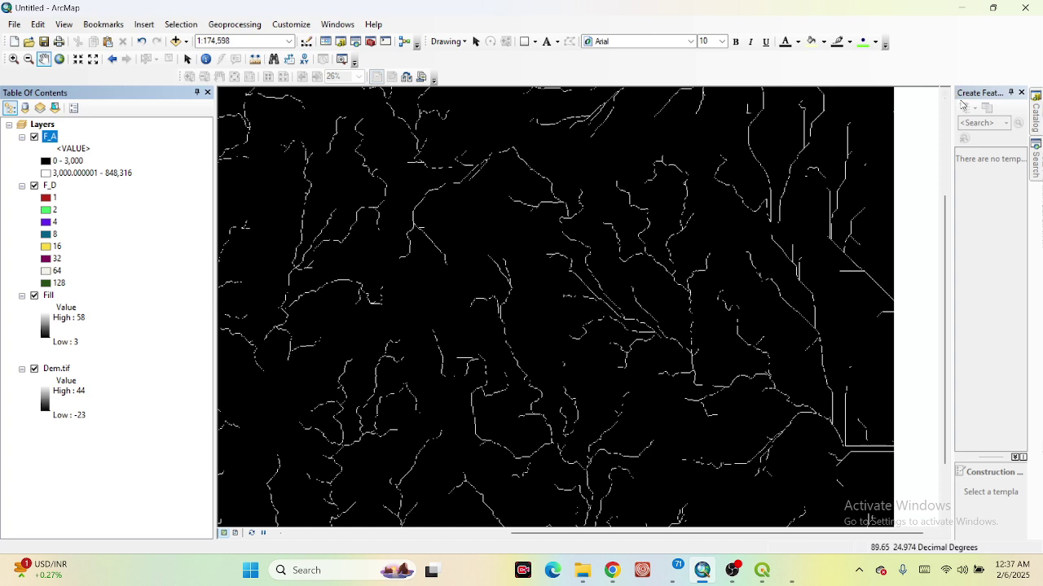
click(1037, 112)
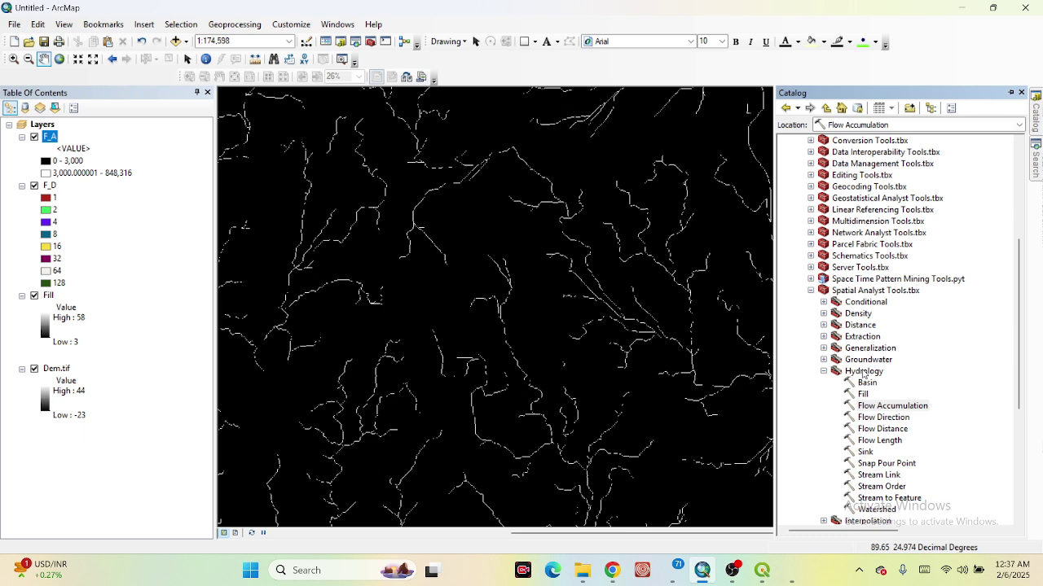
double_click(866, 383)
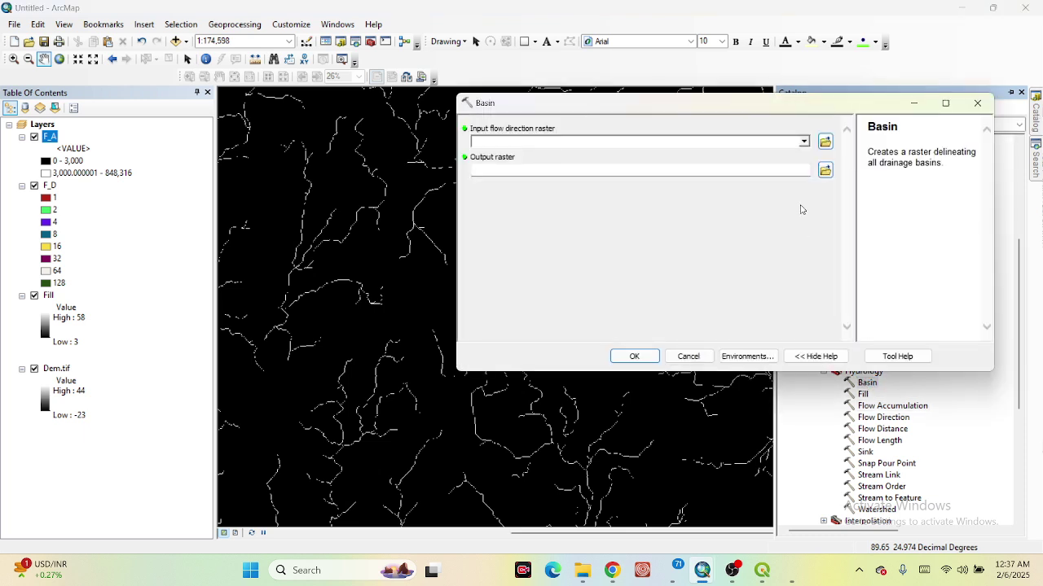
click(804, 143)
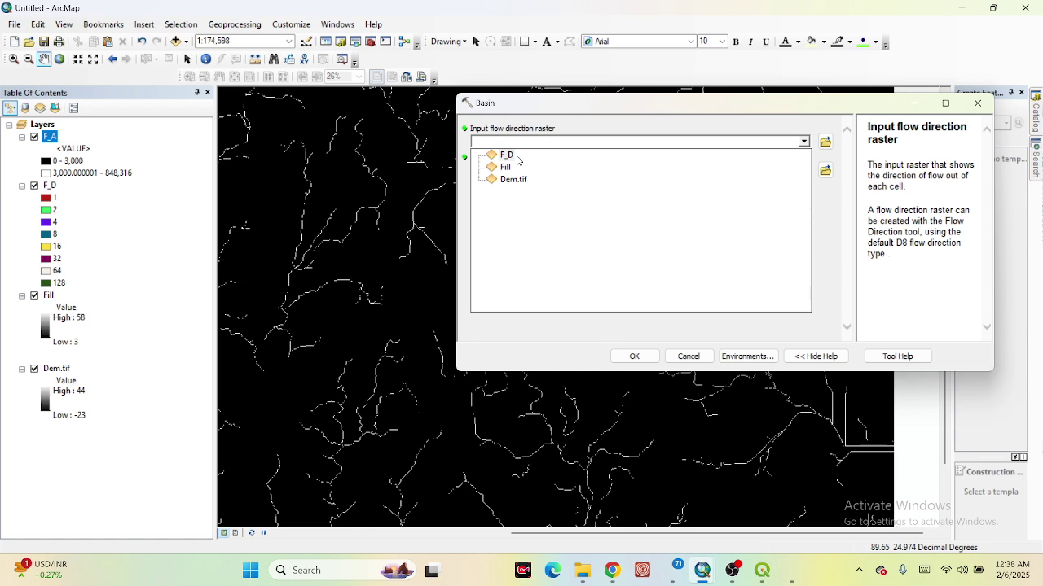
click(511, 157)
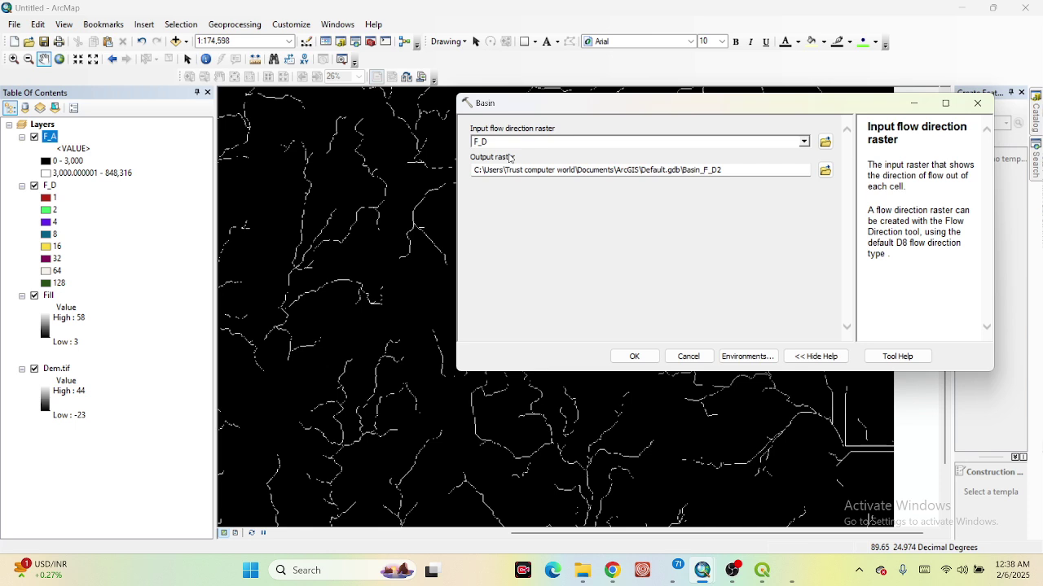
click(825, 170)
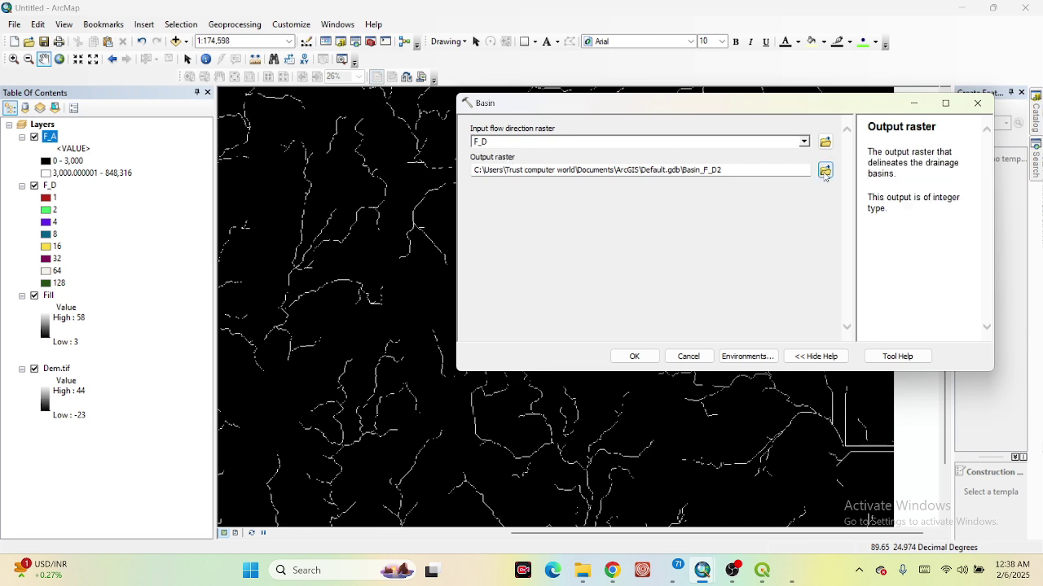
text(basin)
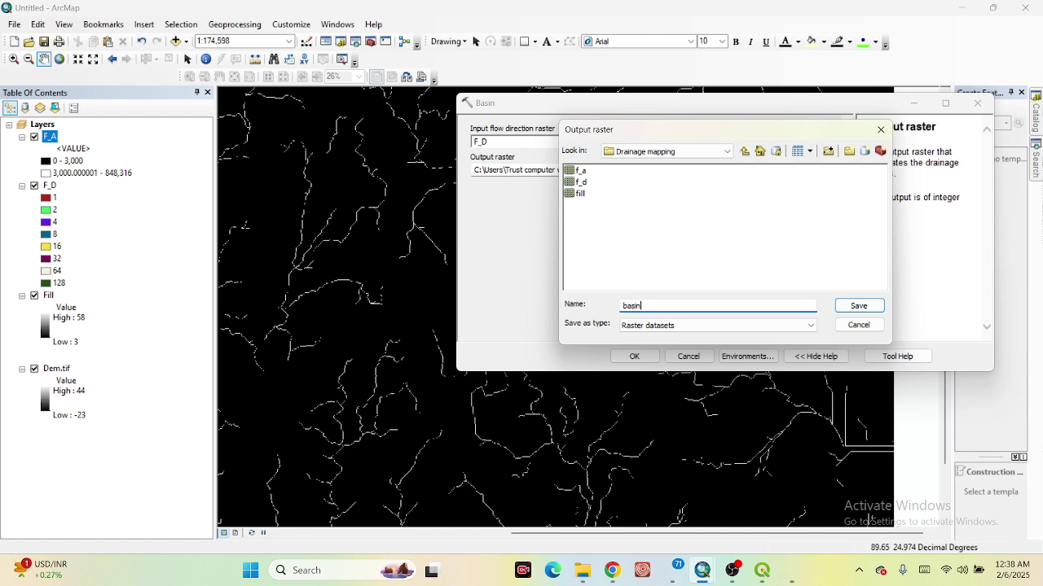
click(864, 307)
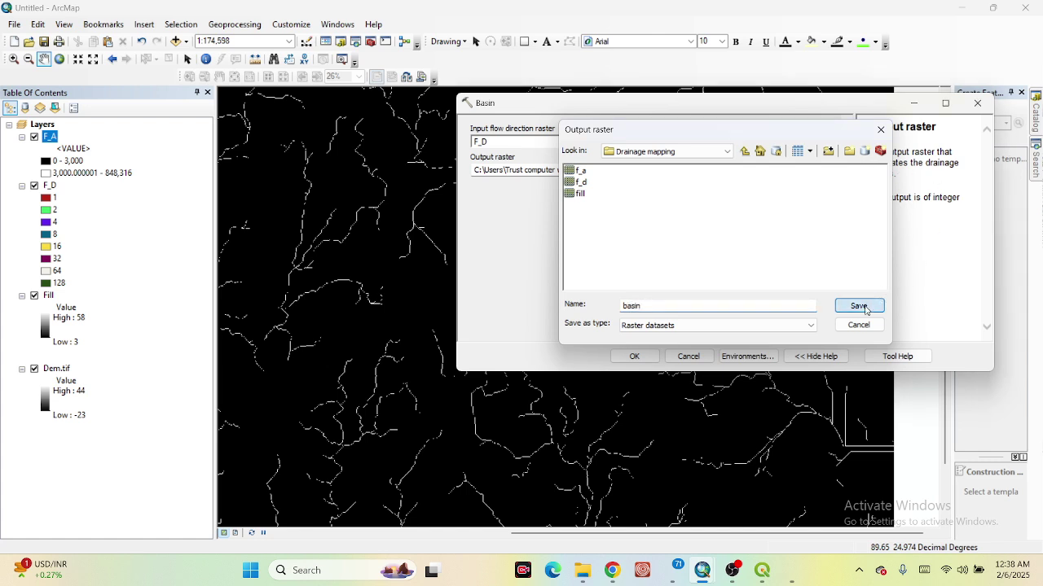
click(635, 357)
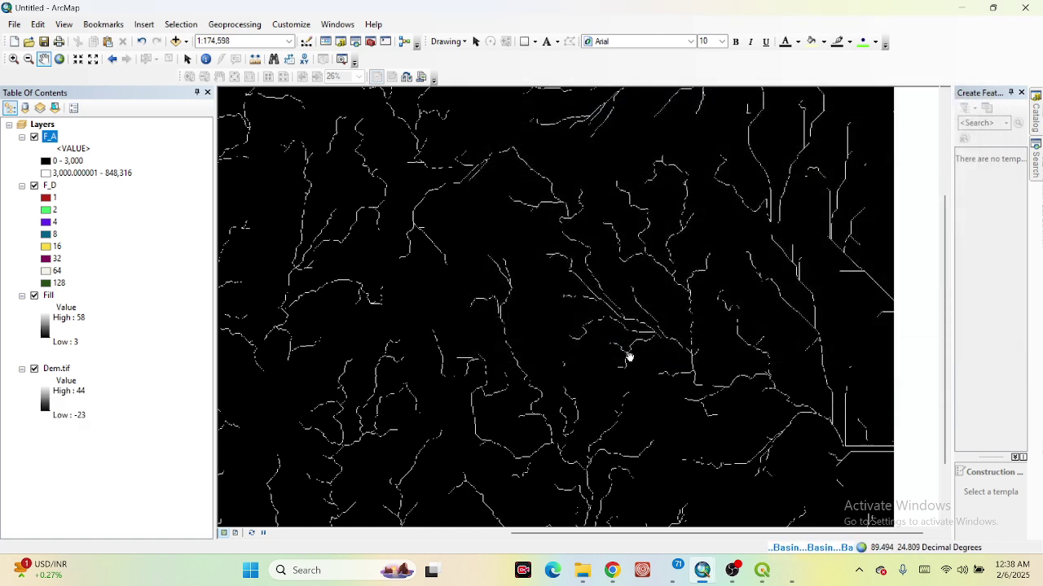
- Examine the drainage basins delineated in the basin raster, both up close and across the full extent
scroll(629, 357, up, 2)
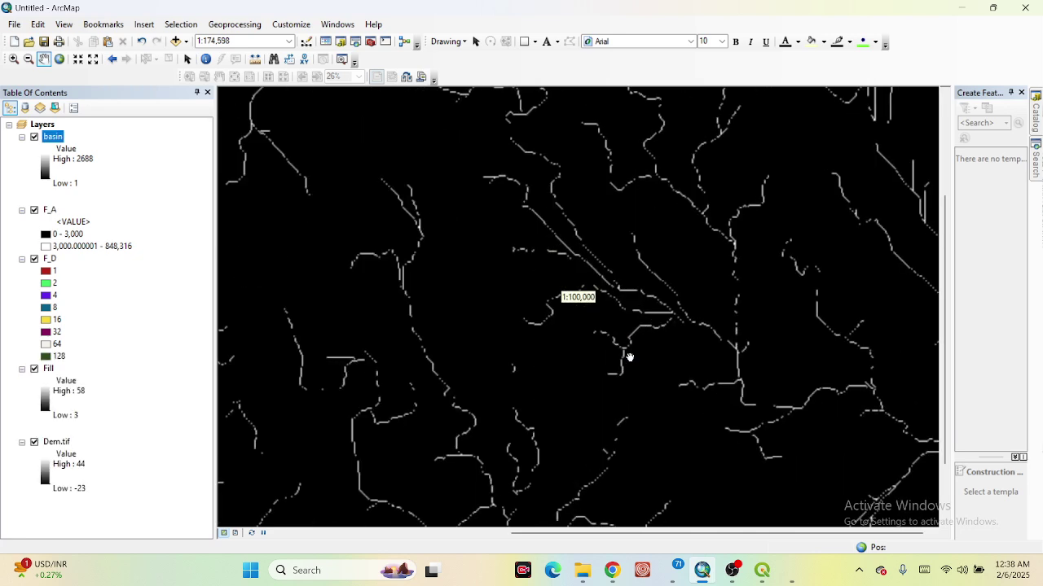
scroll(629, 356, up, 1)
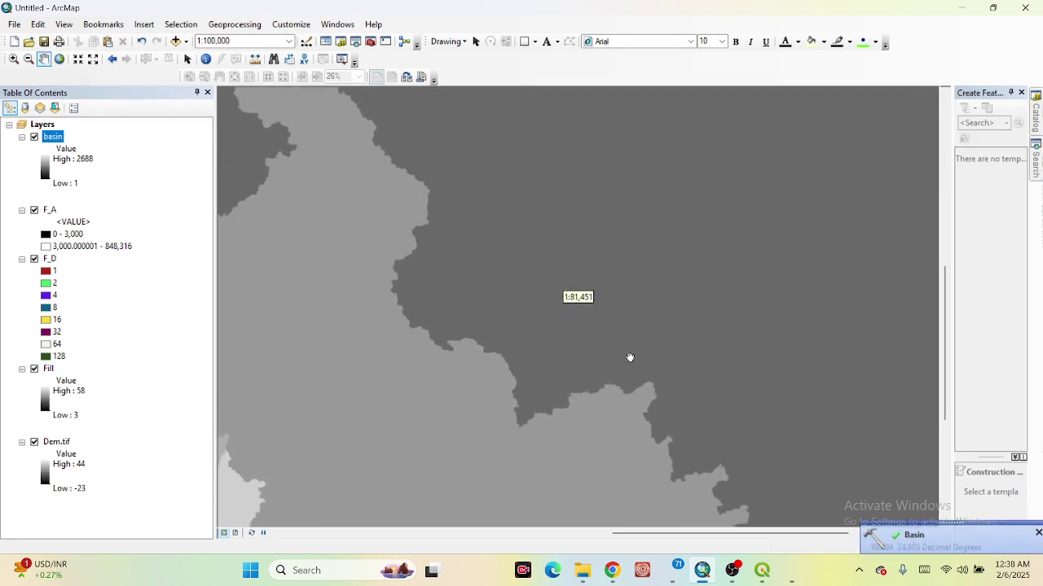
scroll(630, 357, down, 3)
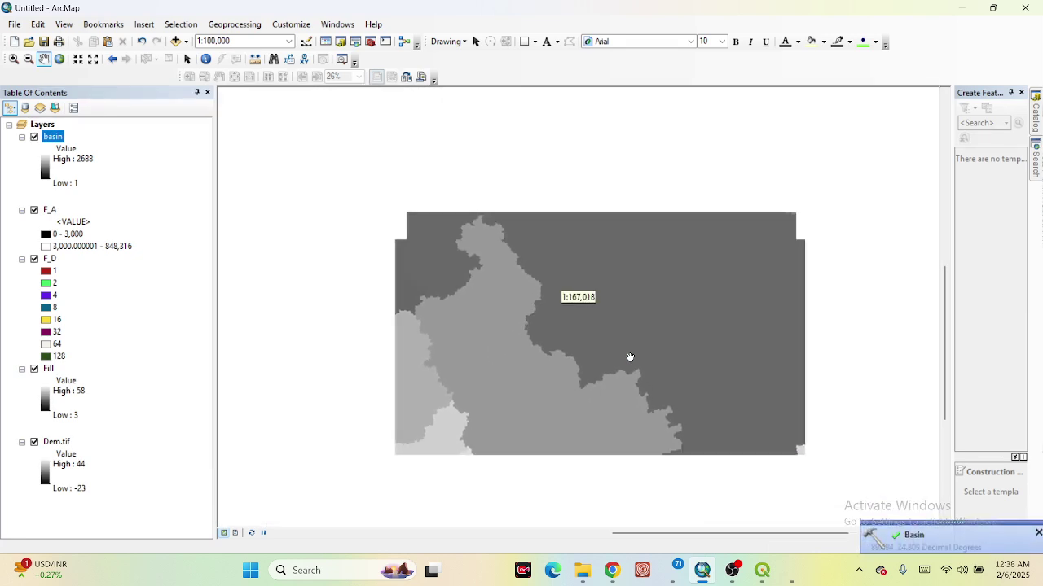
scroll(630, 357, down, 1)
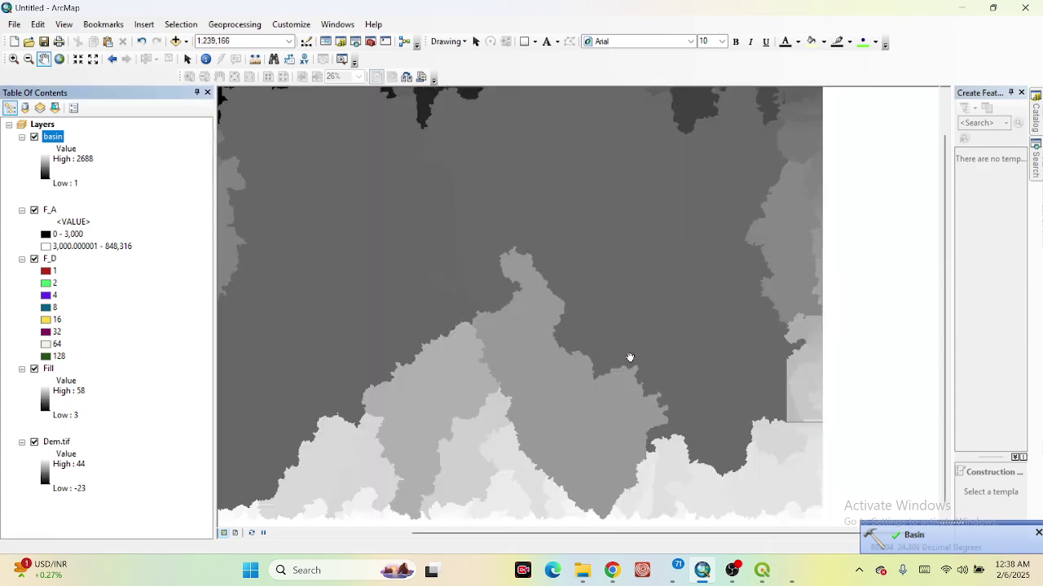
scroll(630, 358, up, 3)
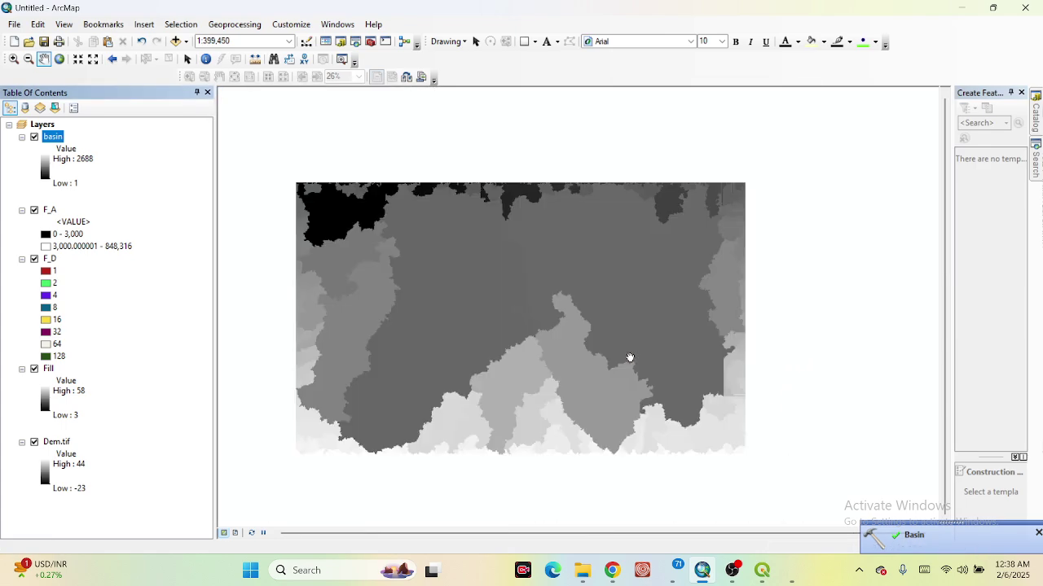
scroll(630, 357, up, 1)
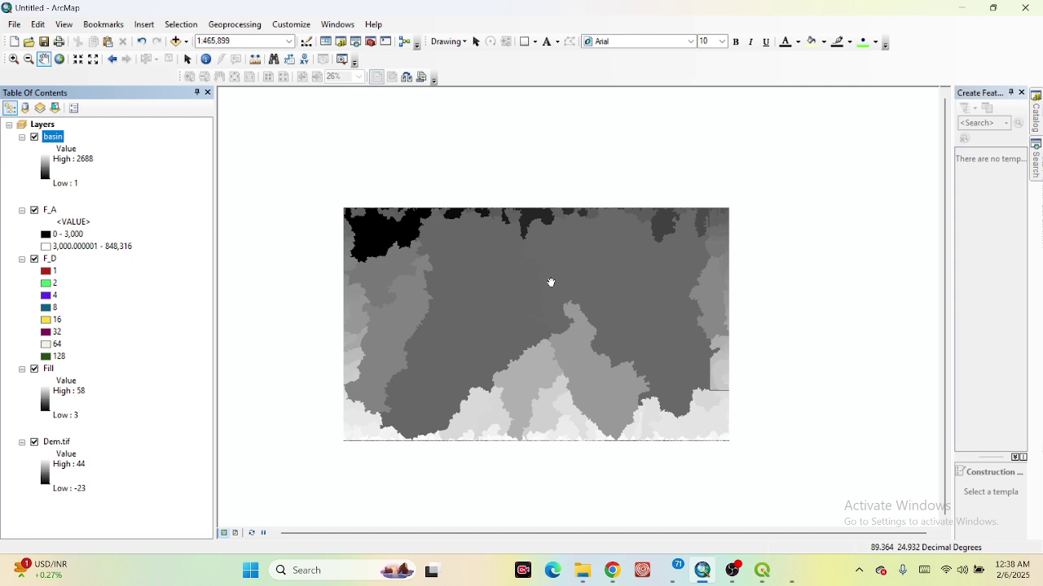
- Open the Raster to Polygon conversion tool and set basin as its input raster
click(1037, 121)
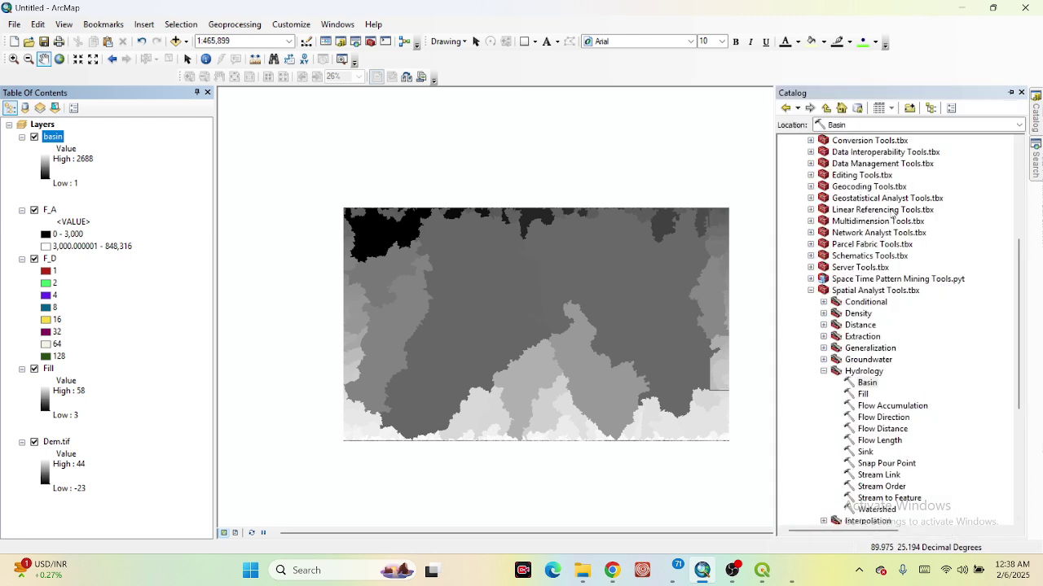
click(810, 140)
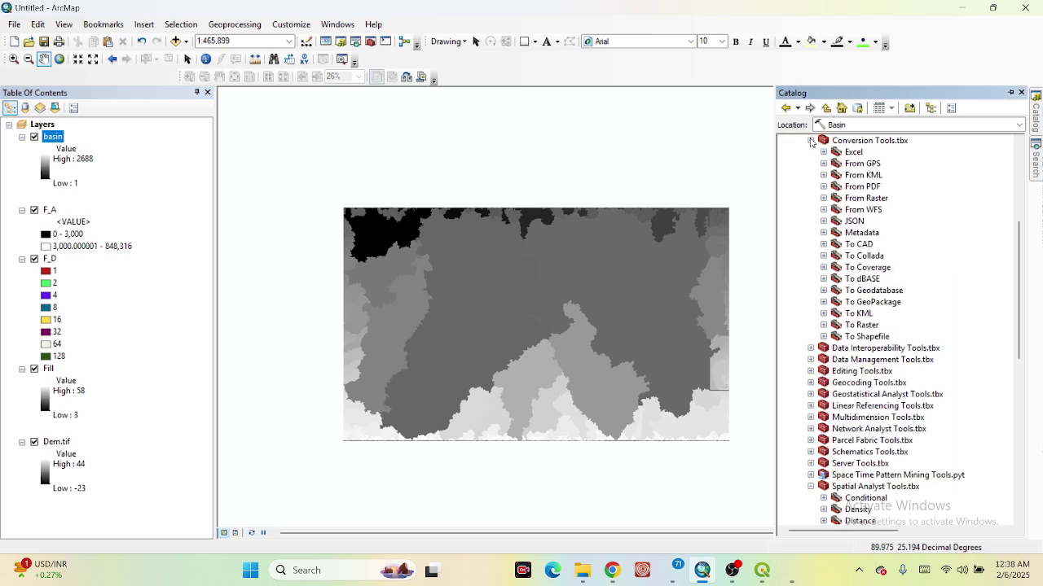
click(823, 198)
double_click(894, 244)
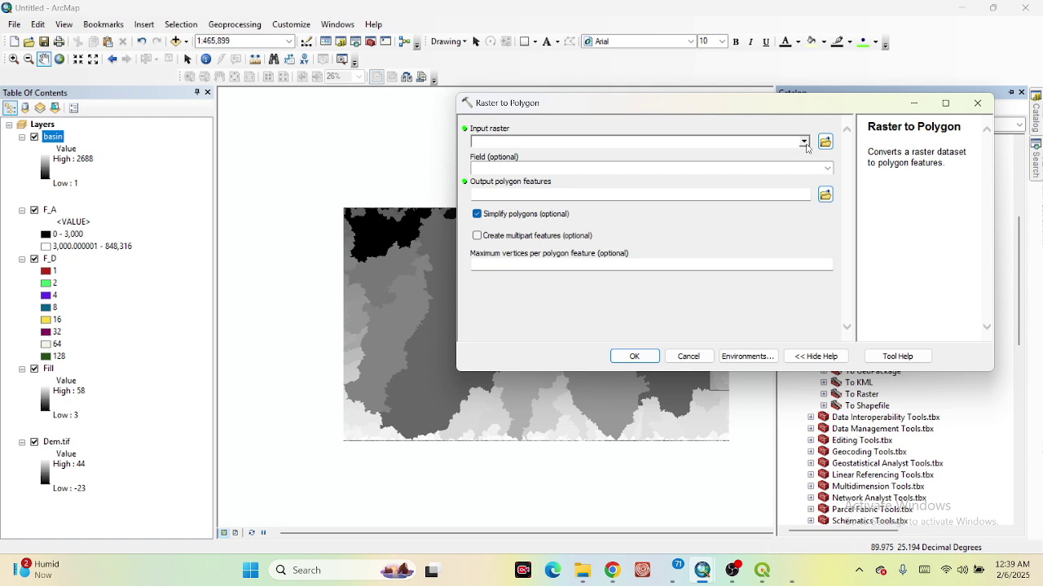
click(804, 143)
click(509, 155)
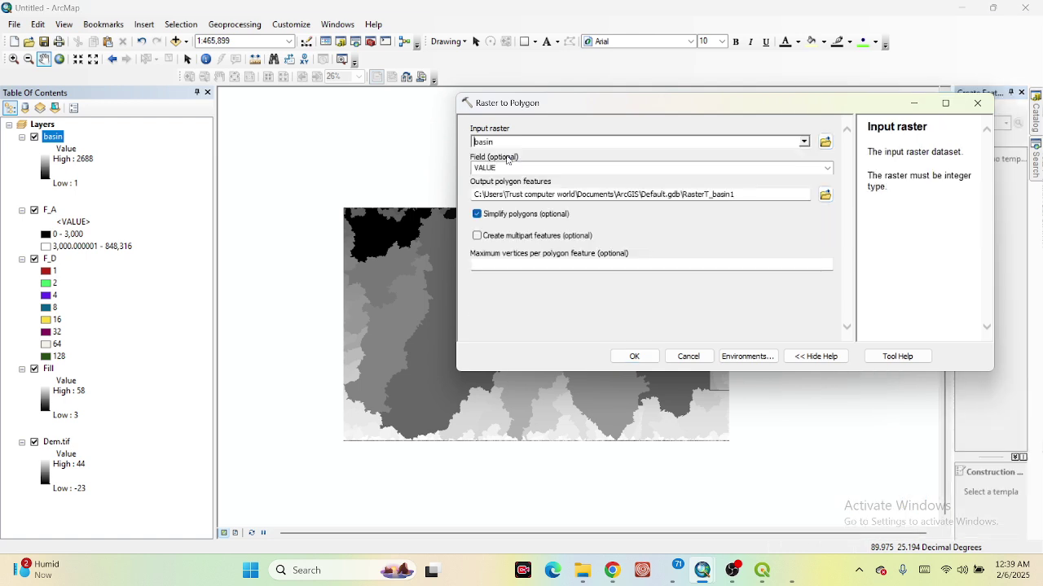
- Set the output polygon features to basin_vect in the Drainage mapping folder and run the conversion
click(825, 195)
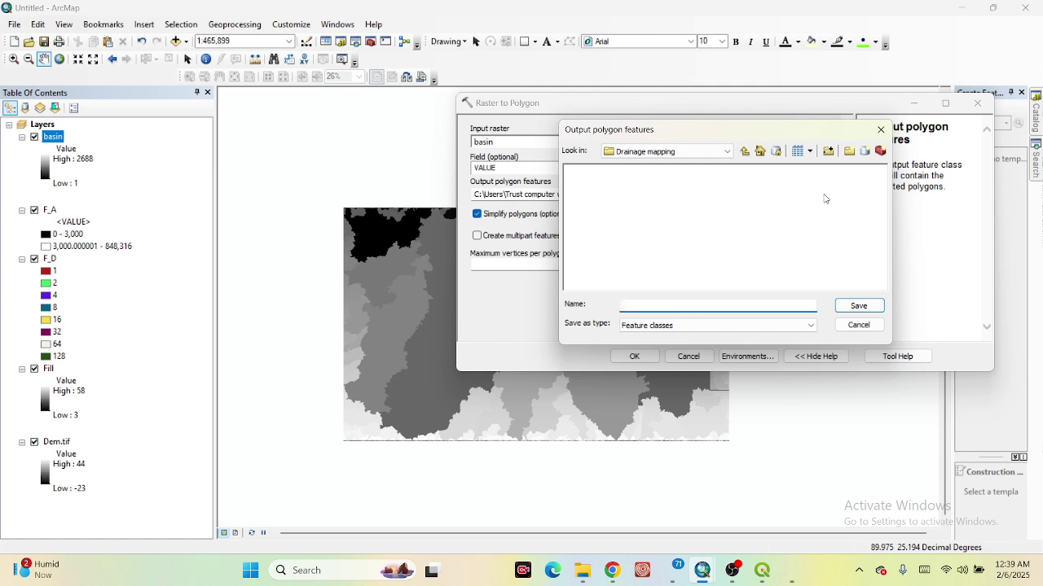
text(basin)
click(859, 305)
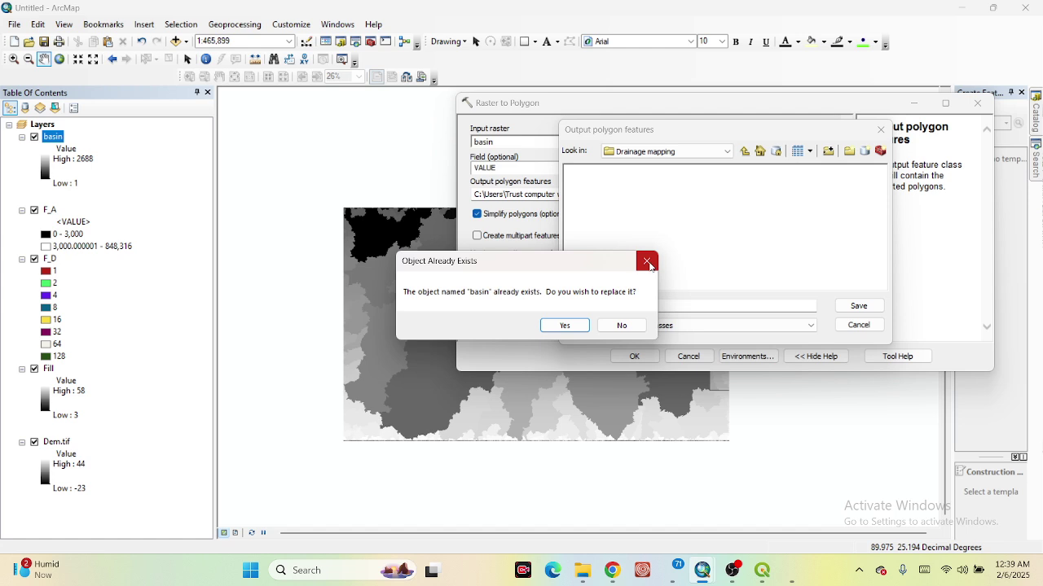
click(622, 325)
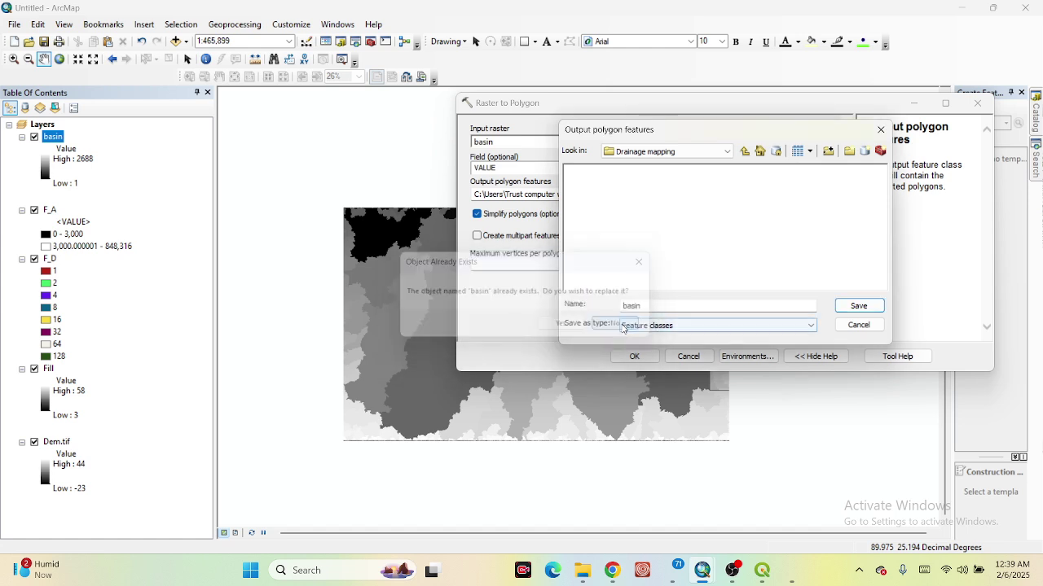
click(653, 302)
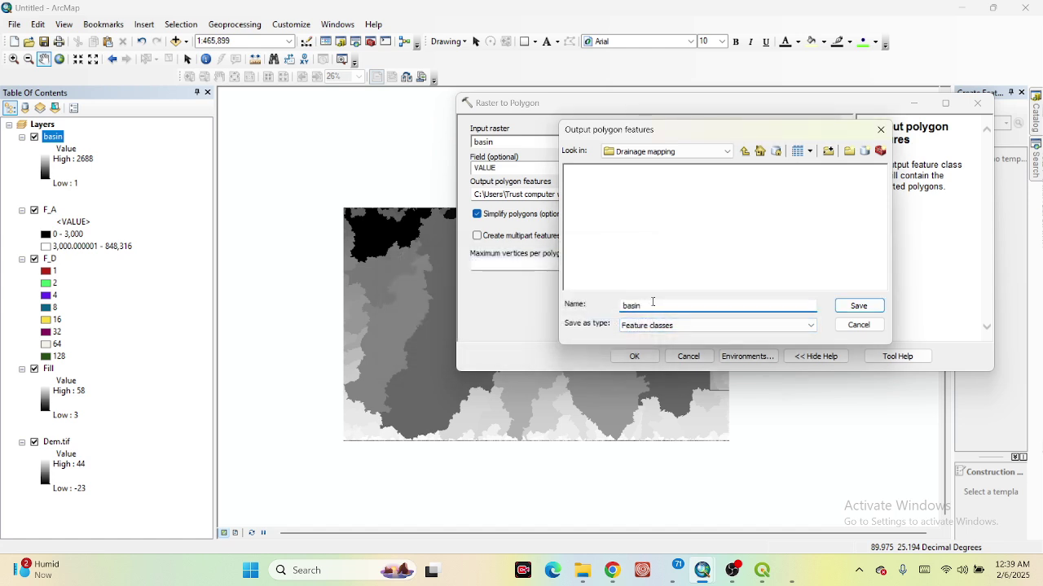
text(_vect)
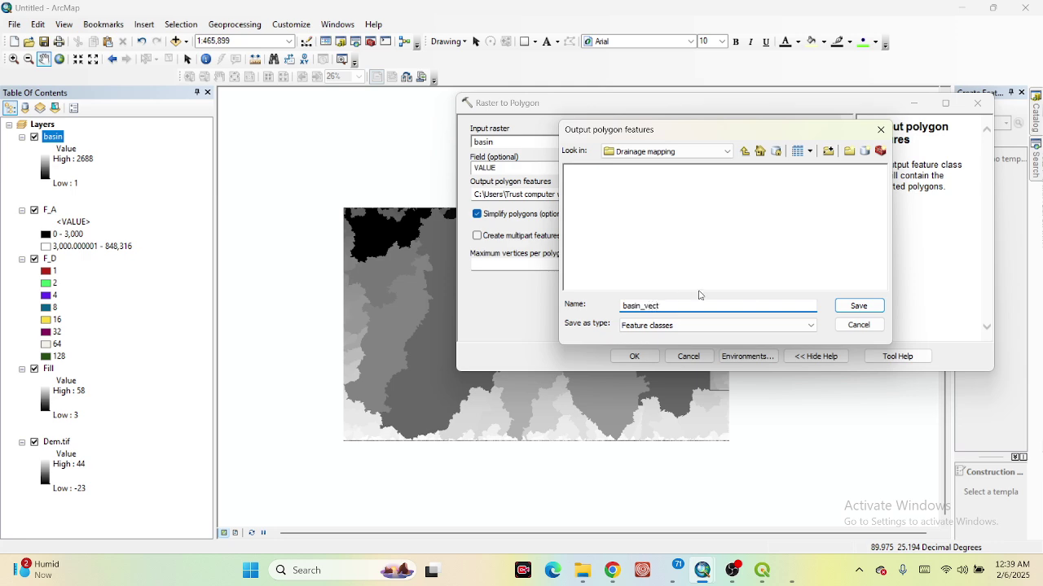
click(867, 308)
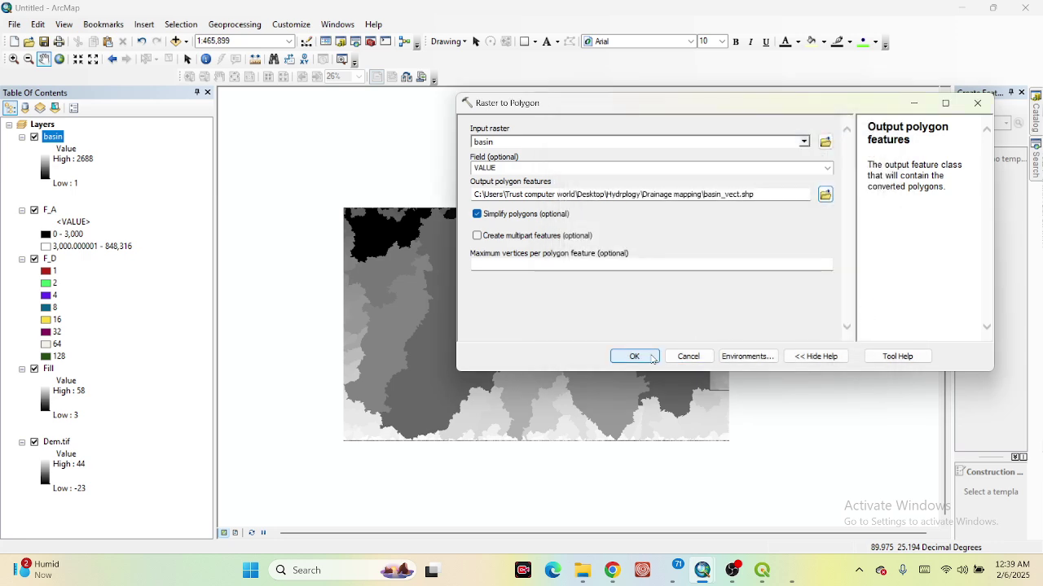
click(634, 356)
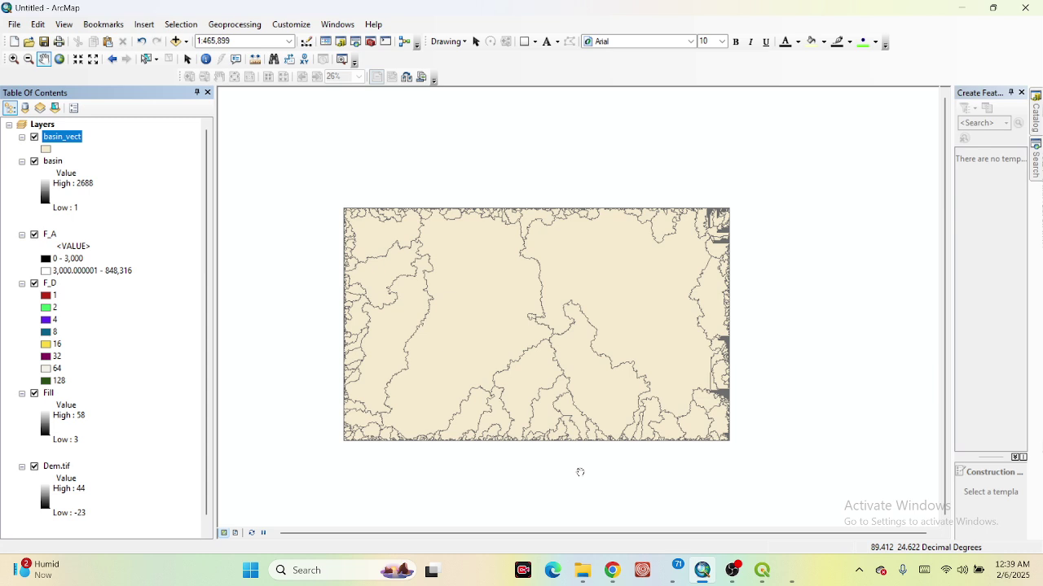
- Use Select by Lasso to select only the large basin polygon in the northeastern part of basin_vect
click(156, 61)
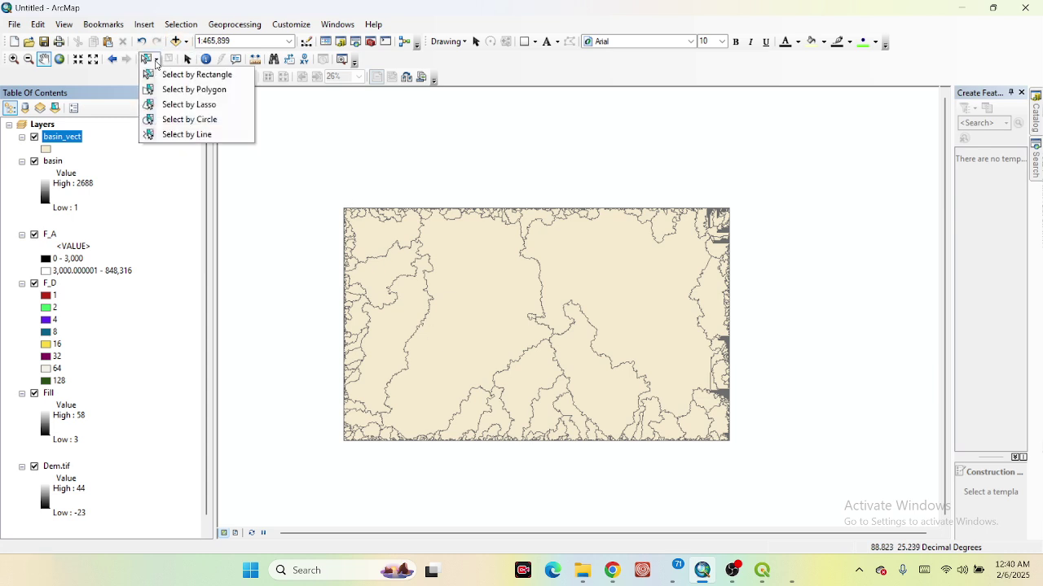
click(193, 104)
click(588, 244)
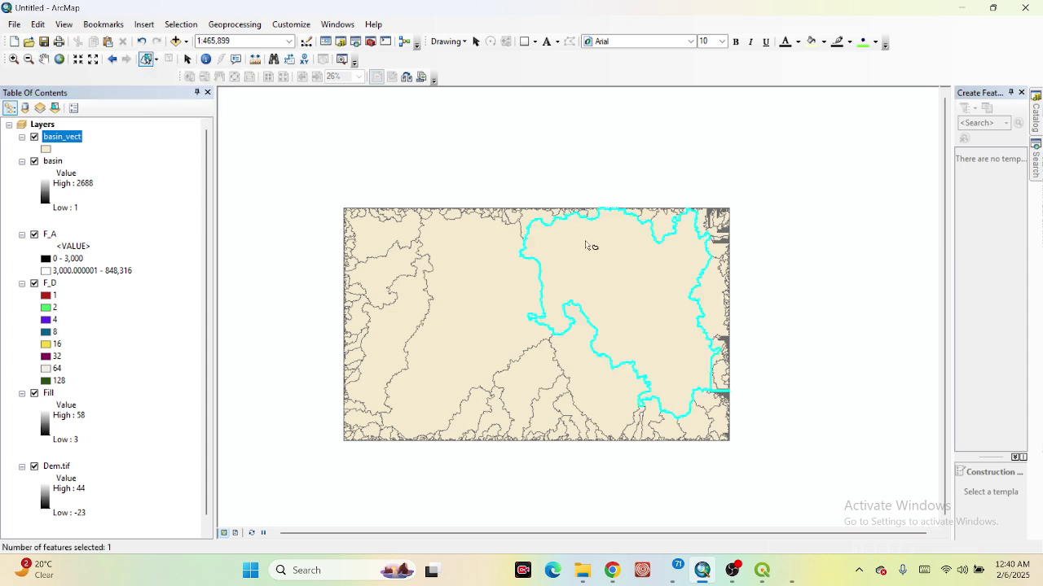
click(515, 272)
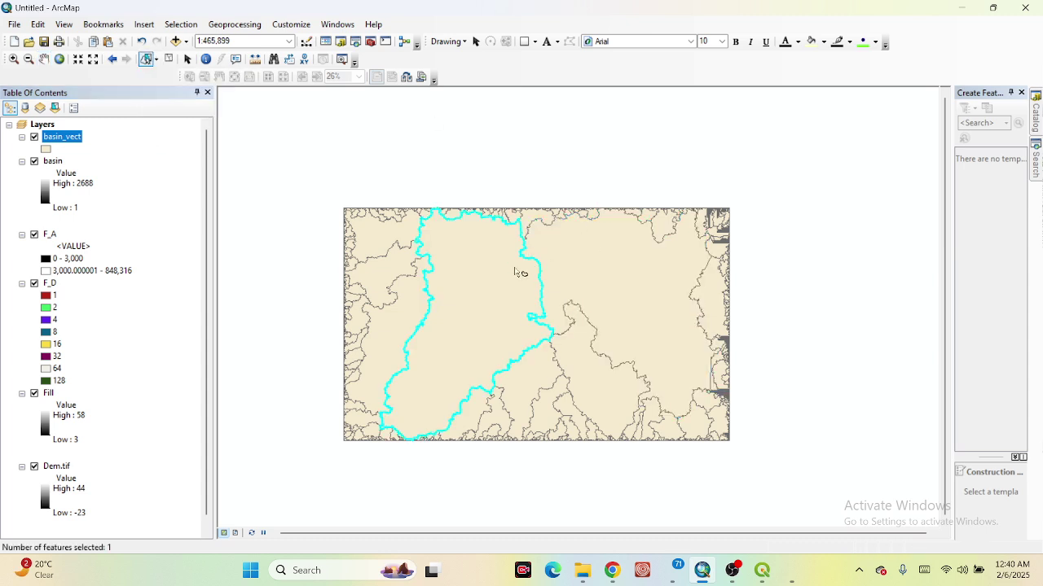
drag(526, 270, 580, 271)
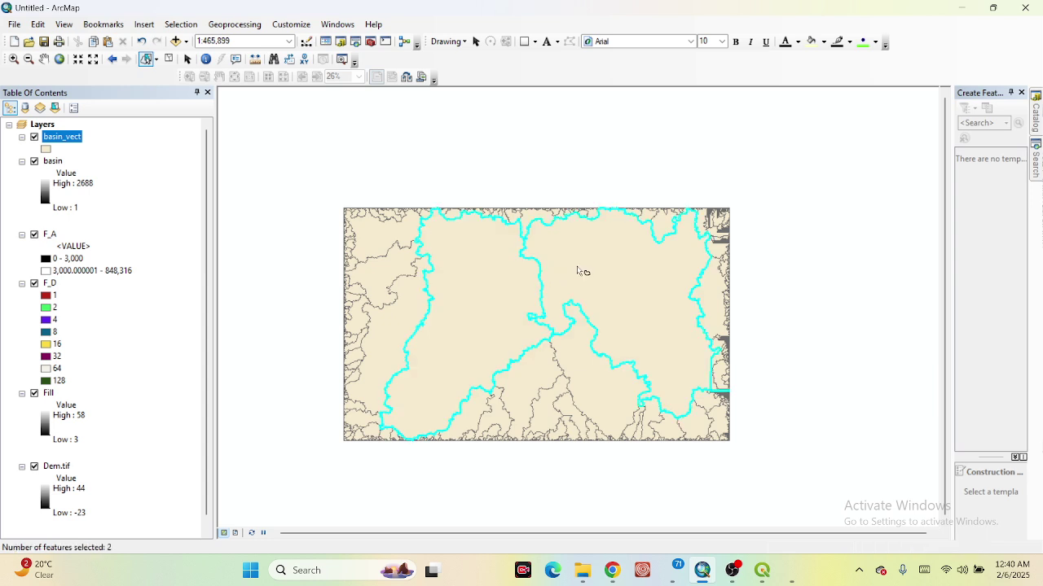
click(598, 367)
click(634, 295)
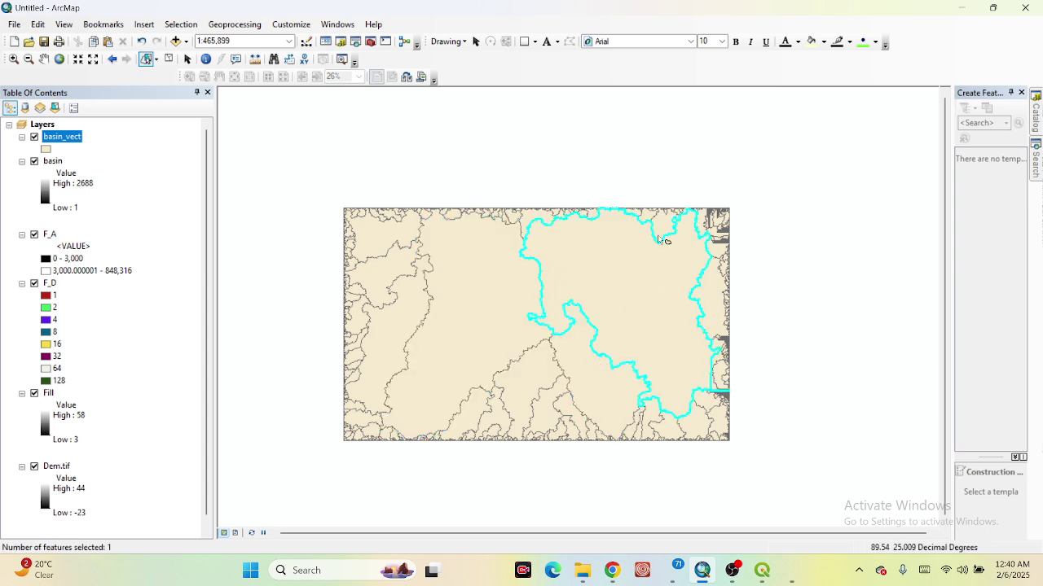
click(661, 236)
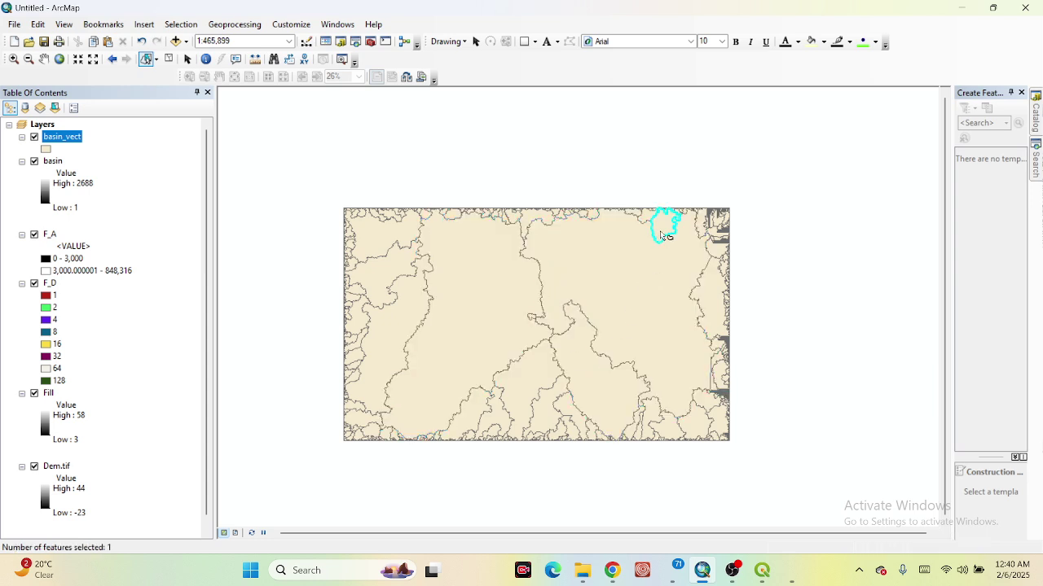
click(619, 295)
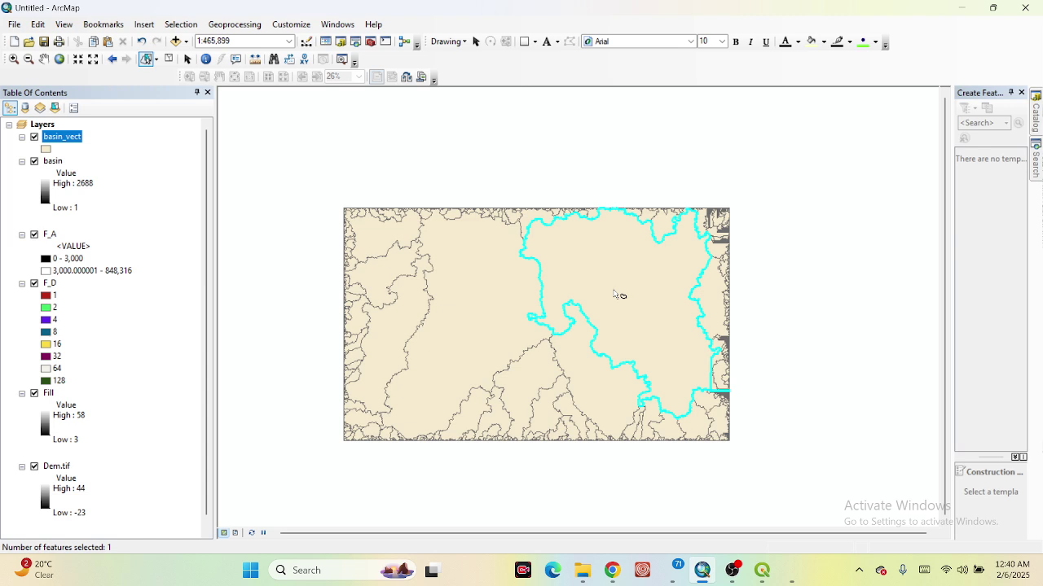
- Open the Clip geoprocessing tool and set basin_vect as both the input features and the clip features
click(242, 26)
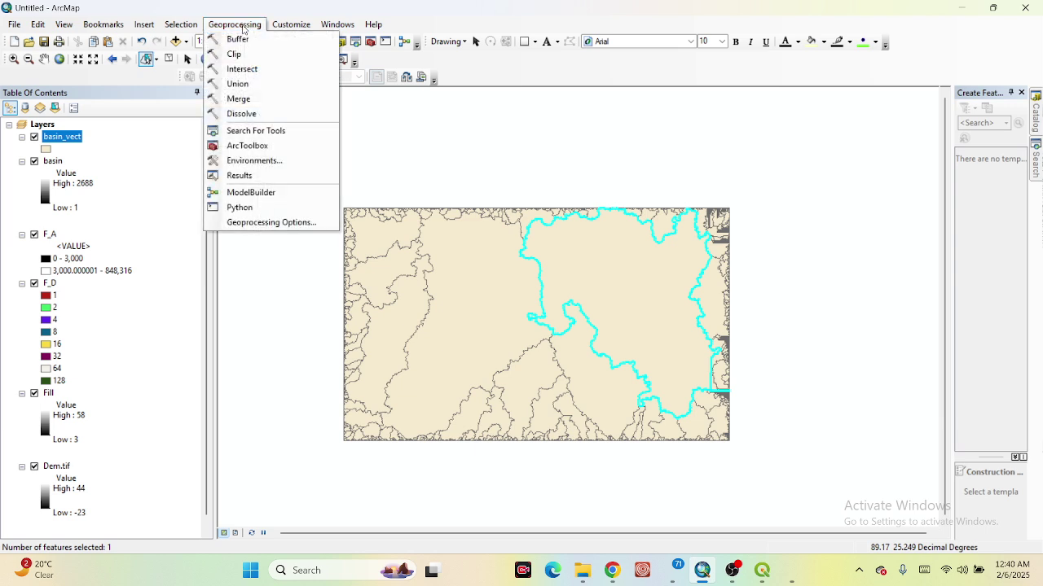
click(253, 58)
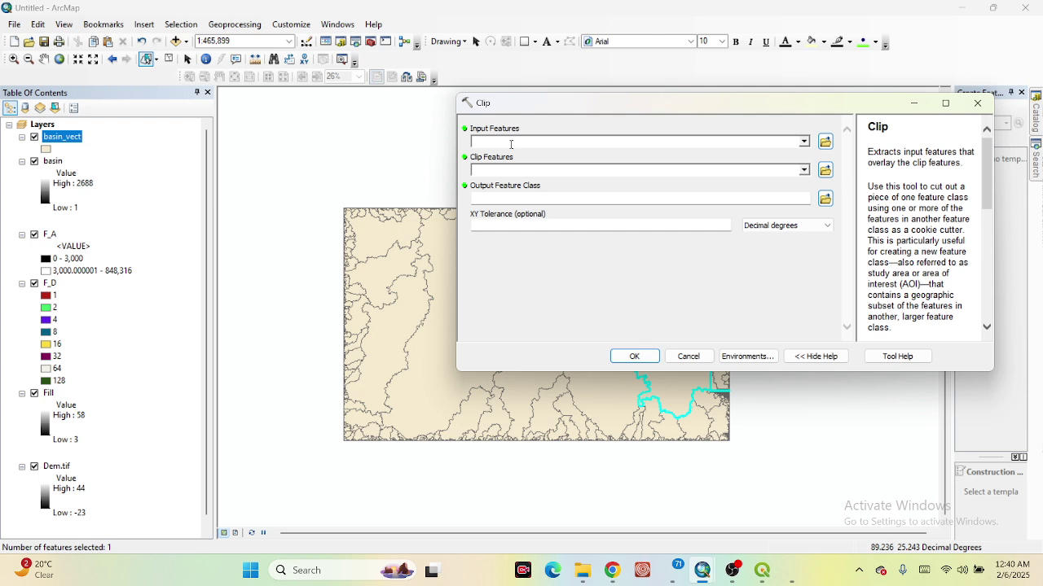
click(803, 145)
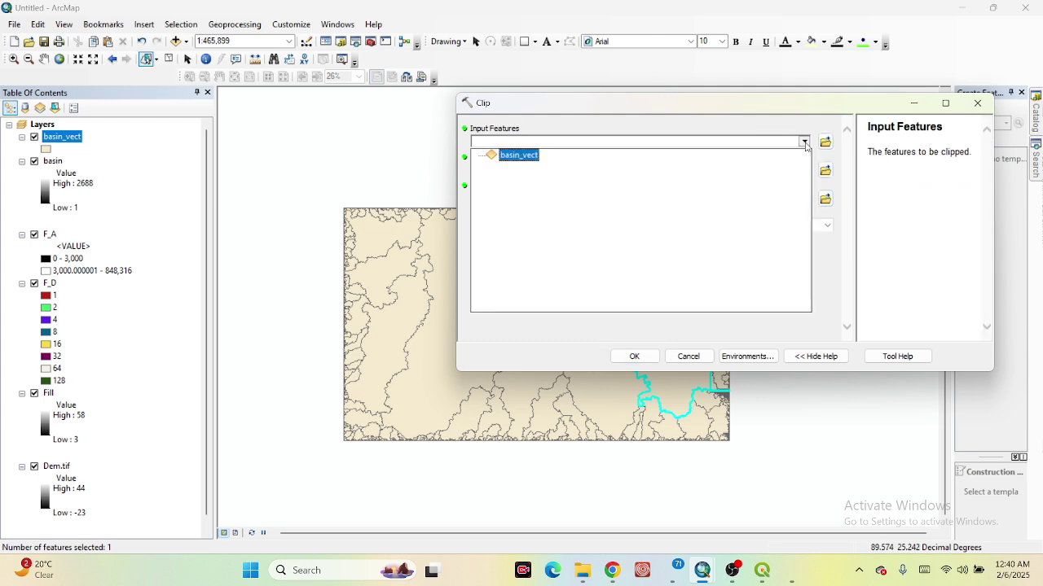
click(520, 156)
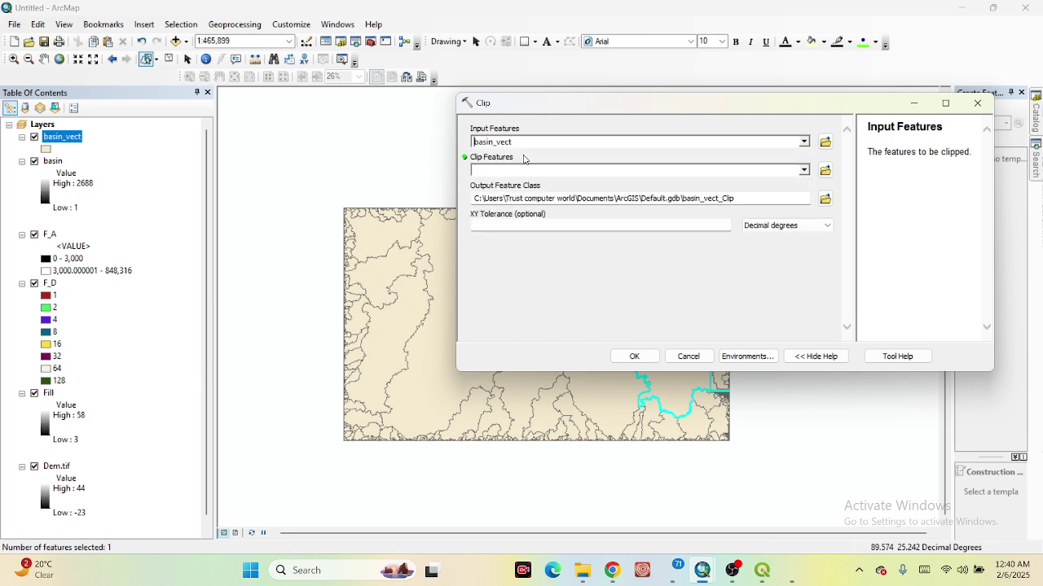
click(803, 170)
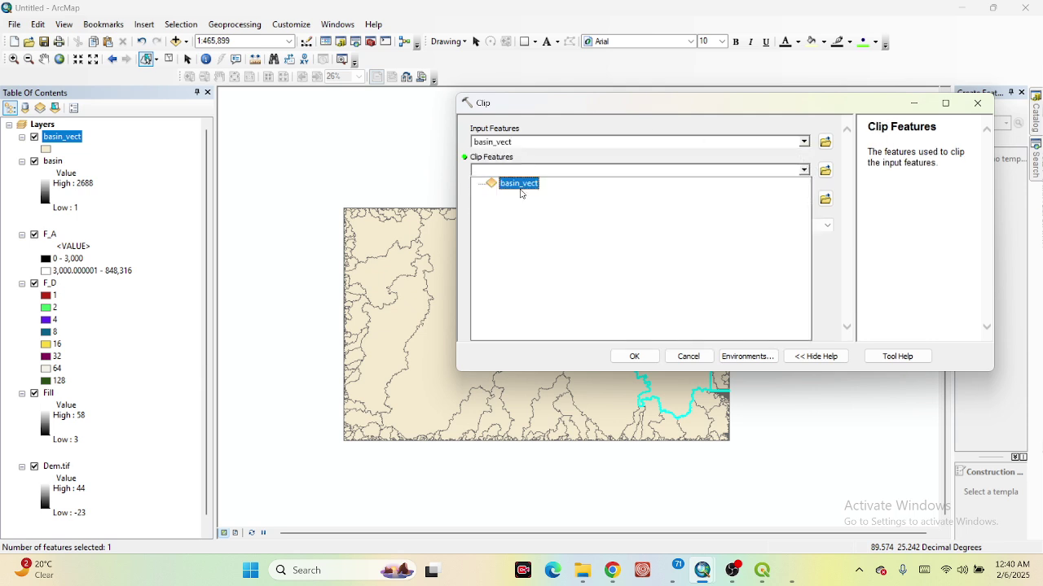
click(519, 183)
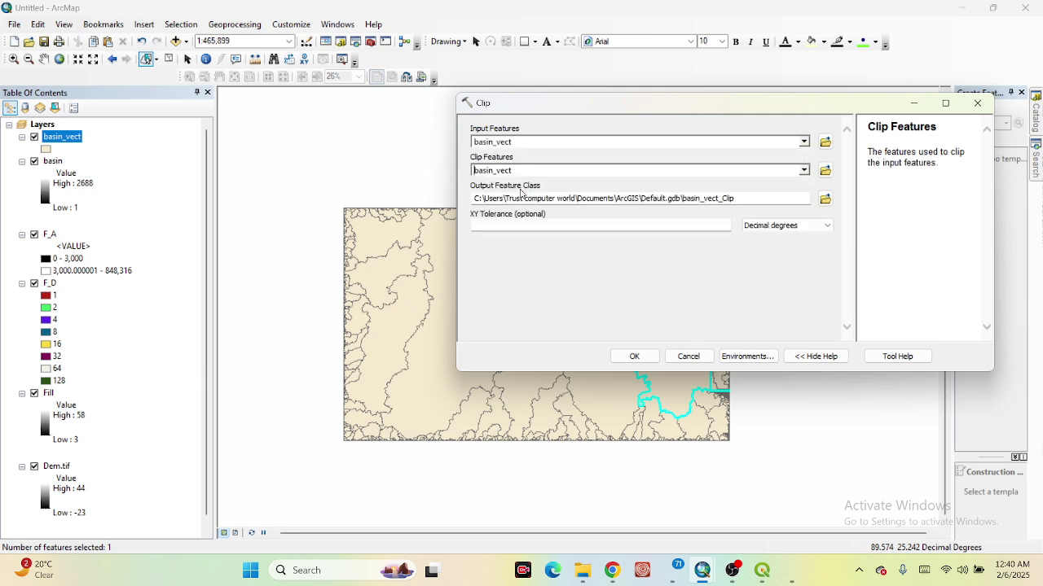
- Set the clip output to Watershed in the Drainage mapping folder and run the clip
click(828, 200)
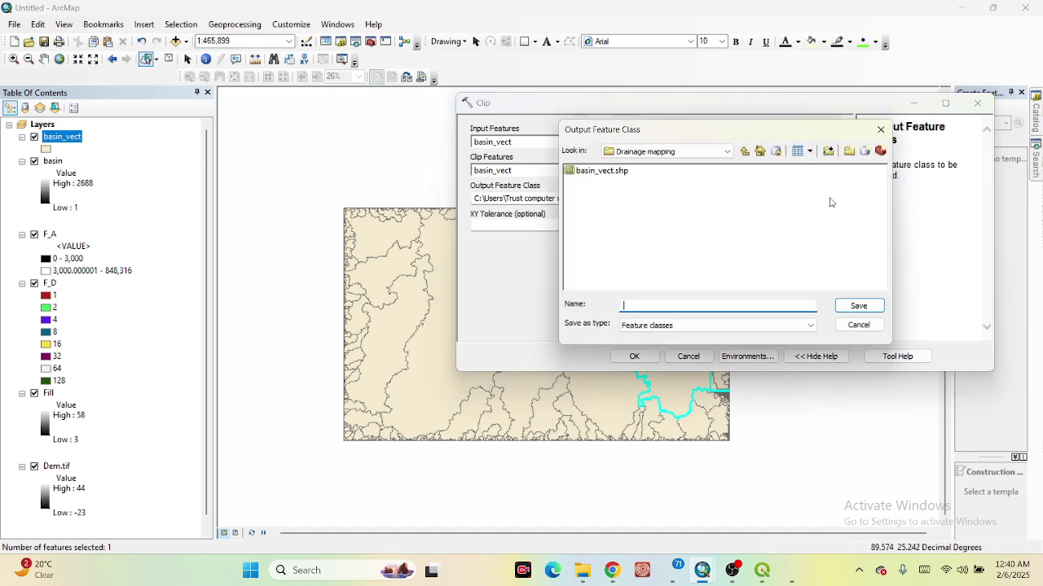
text(Watershed)
click(866, 307)
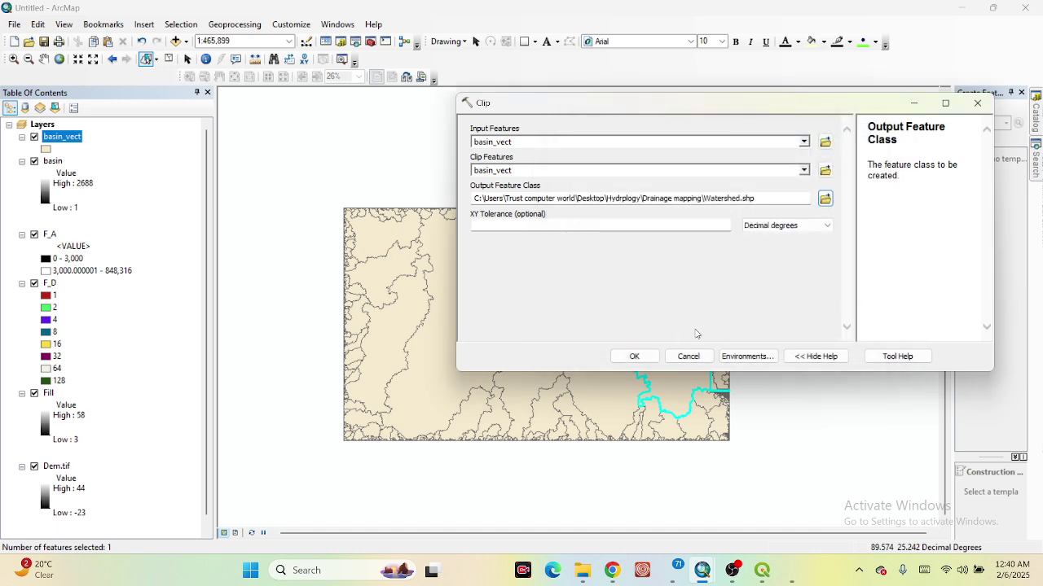
click(640, 356)
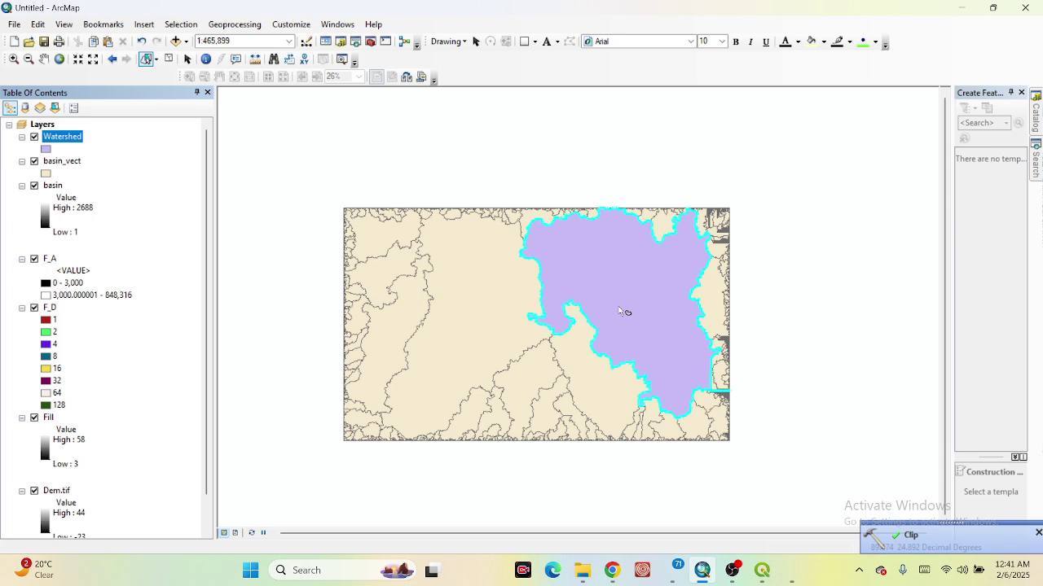
- Symbolize the Watershed layer with the Hollow style and a red outline of width 1
click(51, 149)
click(388, 259)
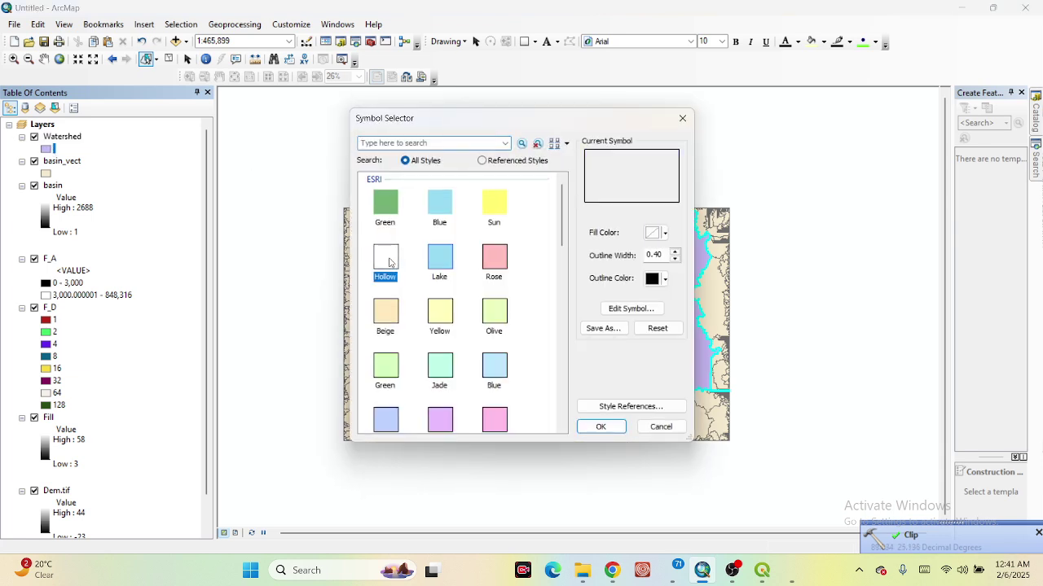
click(665, 278)
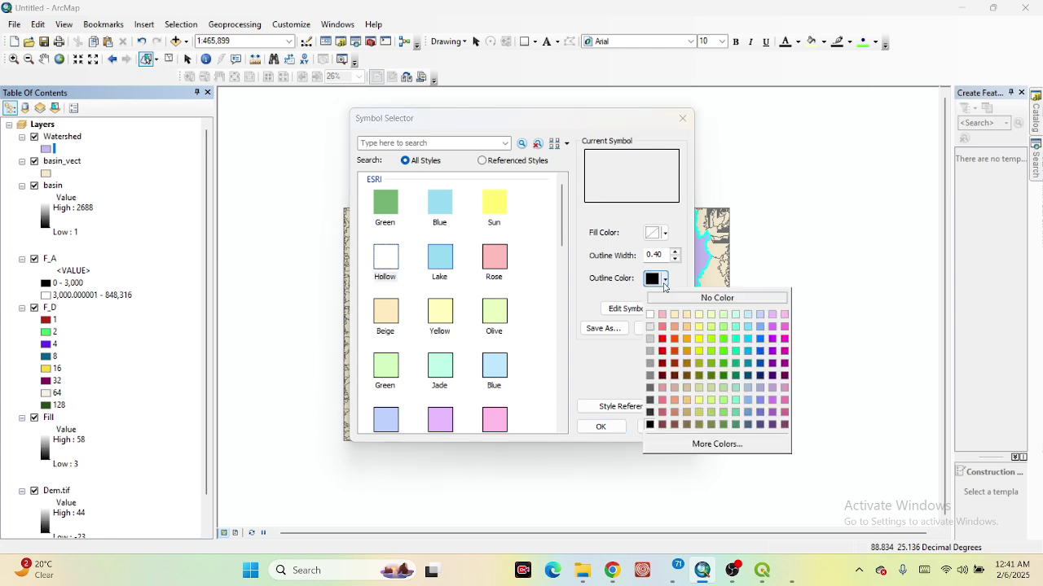
click(664, 338)
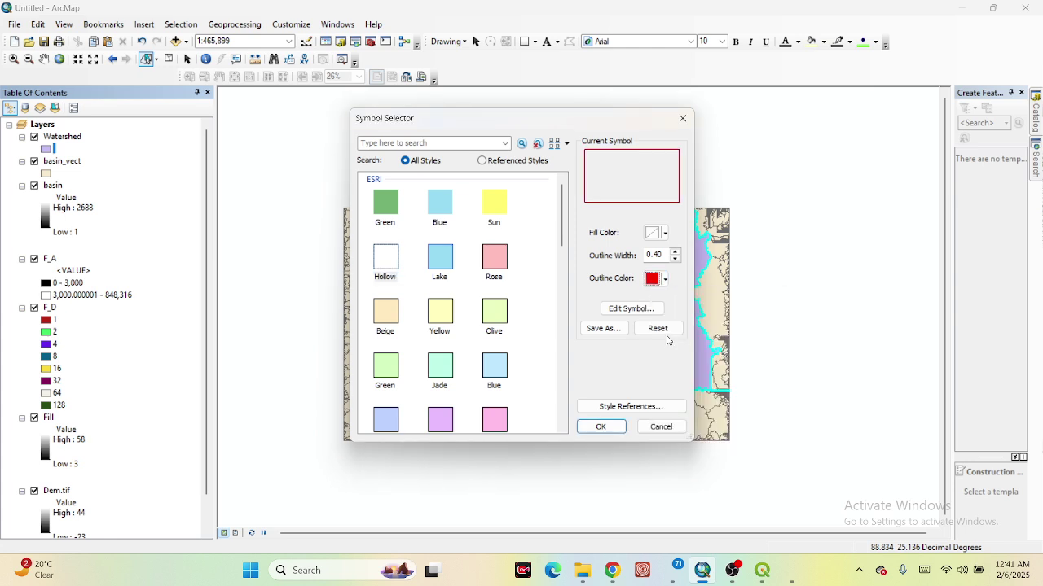
click(676, 254)
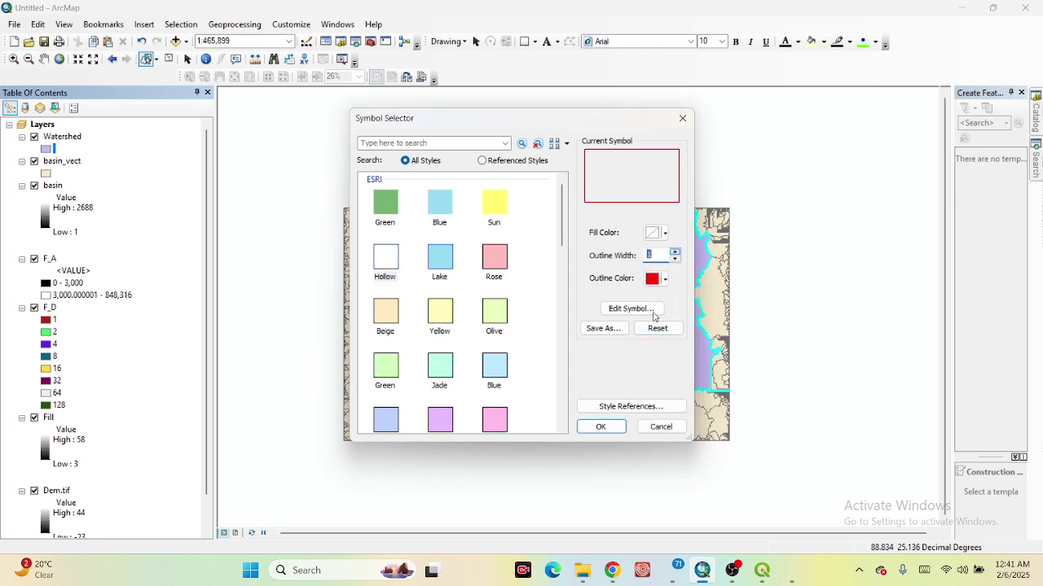
click(600, 427)
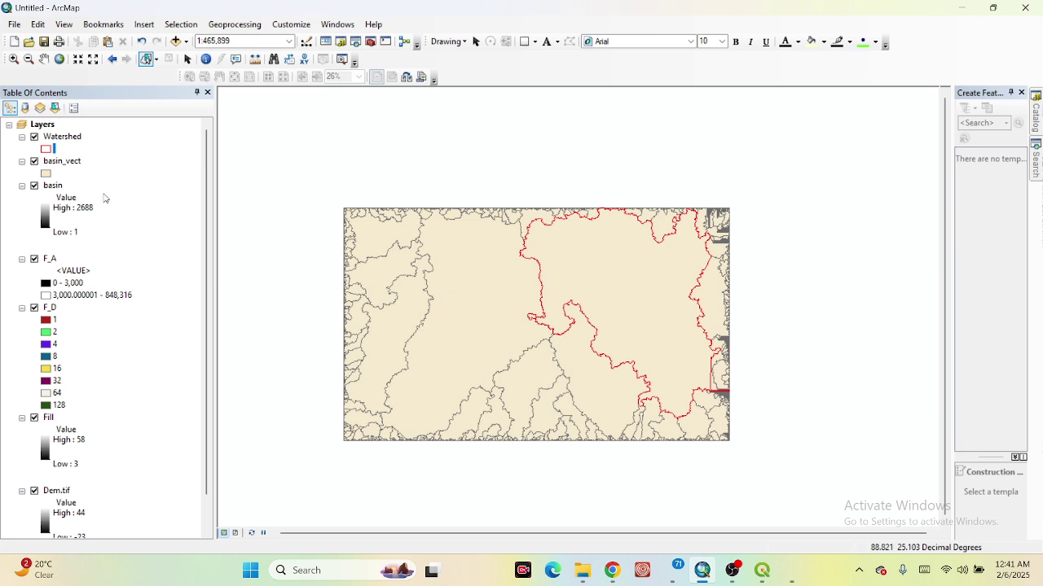
- Symbolize the basin_vect layer with the Hollow style
double_click(46, 172)
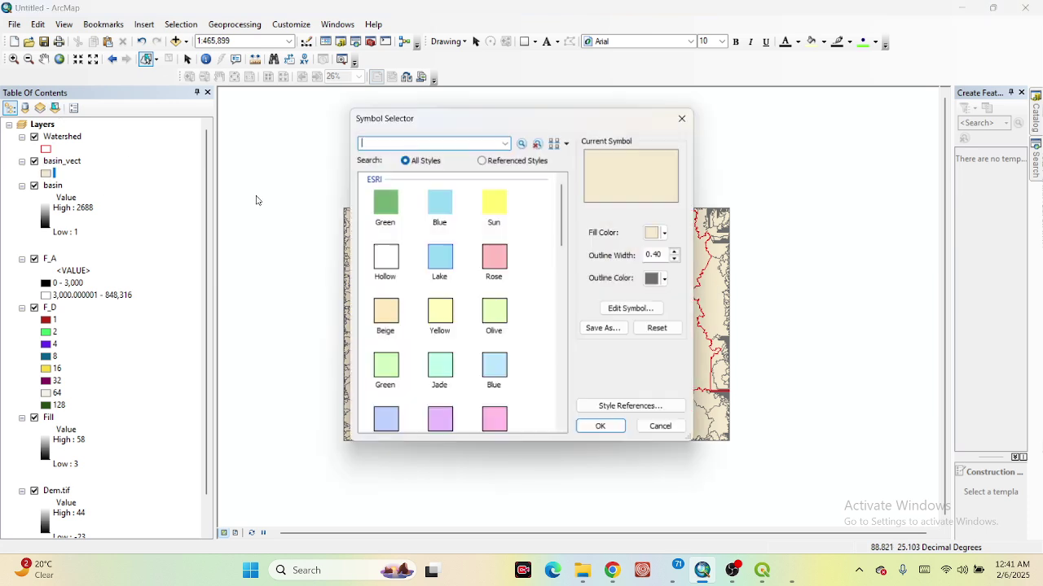
click(392, 259)
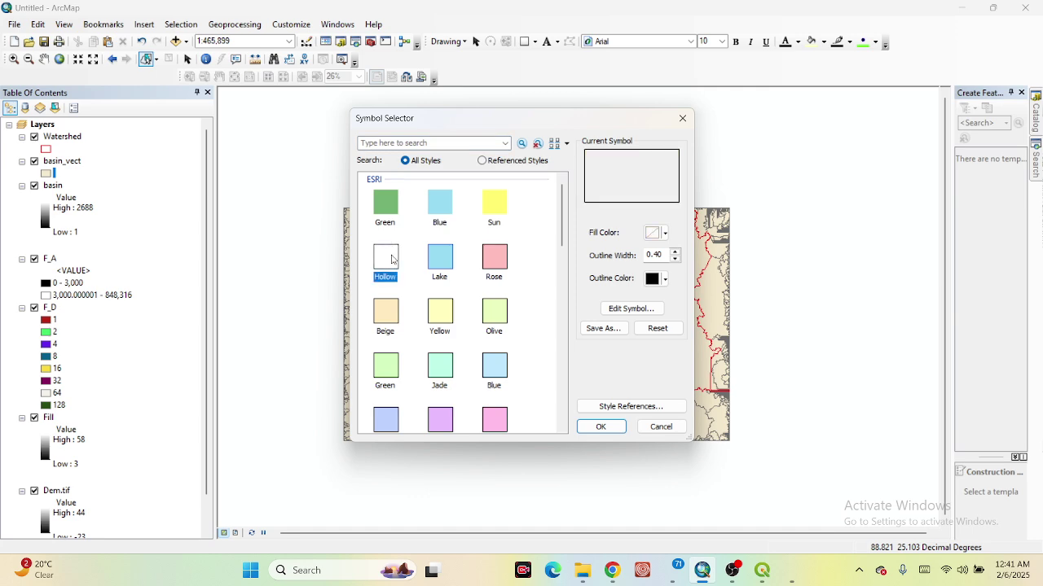
click(601, 426)
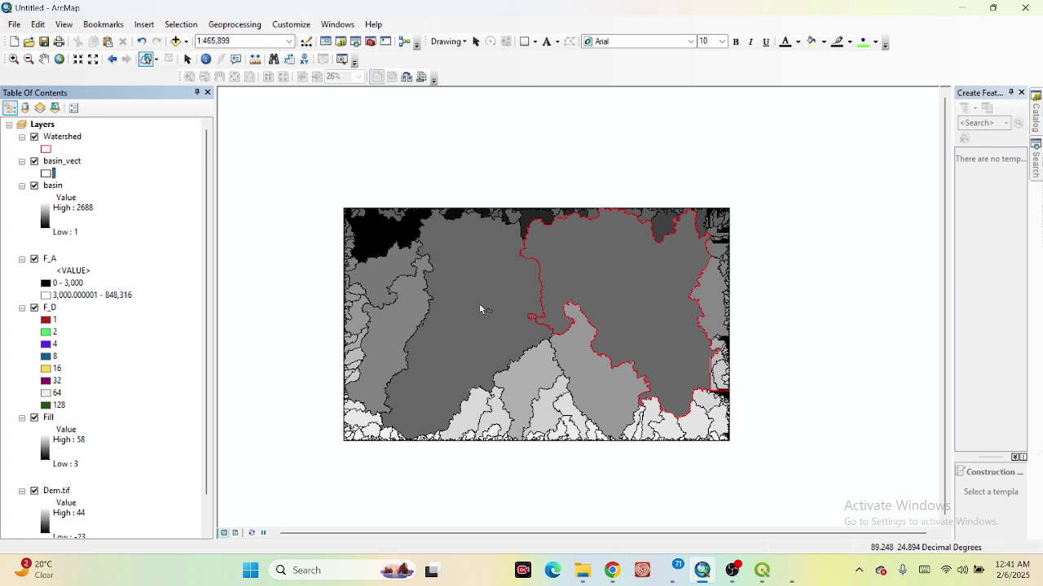
- Open the Raster Calculator from the Spatial Analyst Map Algebra tools and build the expression "F_A" > 3000
click(1035, 119)
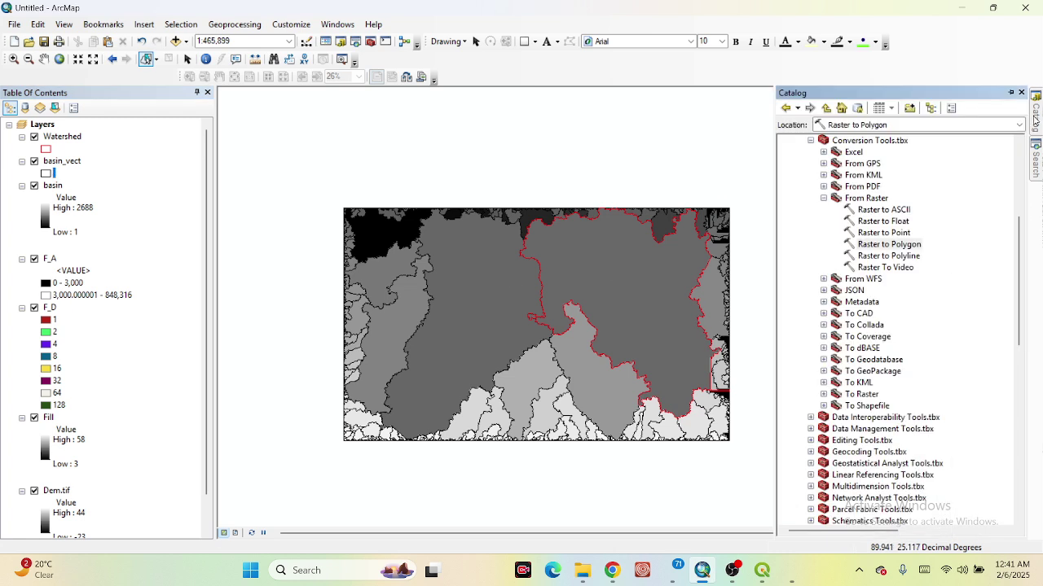
scroll(873, 344, down, 12)
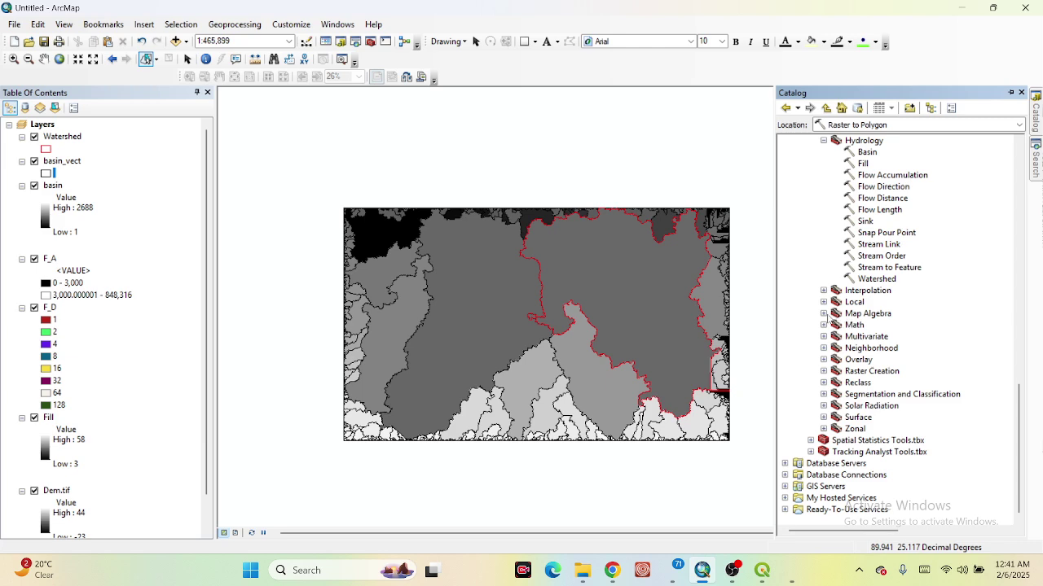
click(824, 314)
double_click(879, 325)
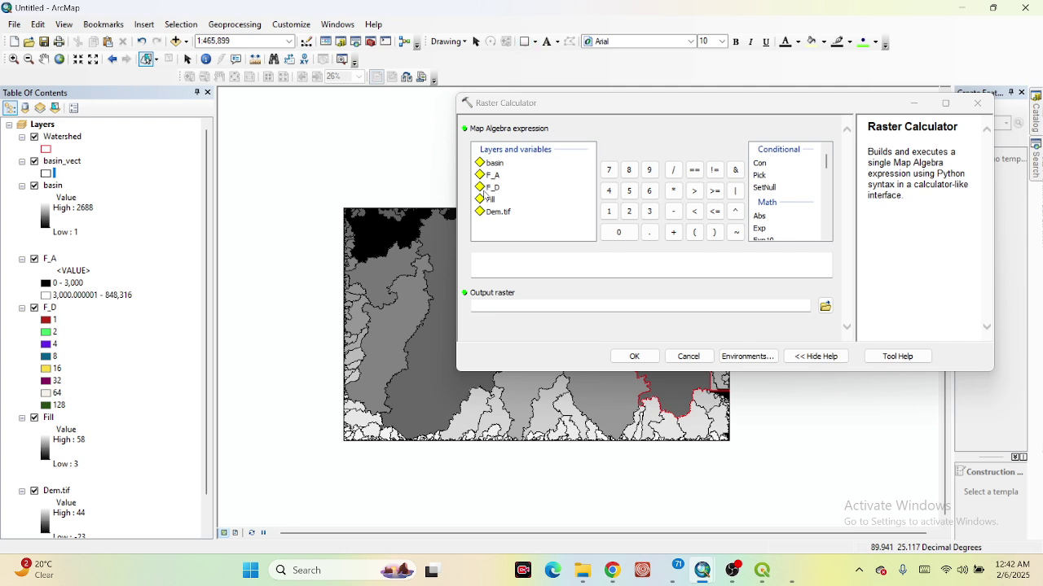
double_click(493, 176)
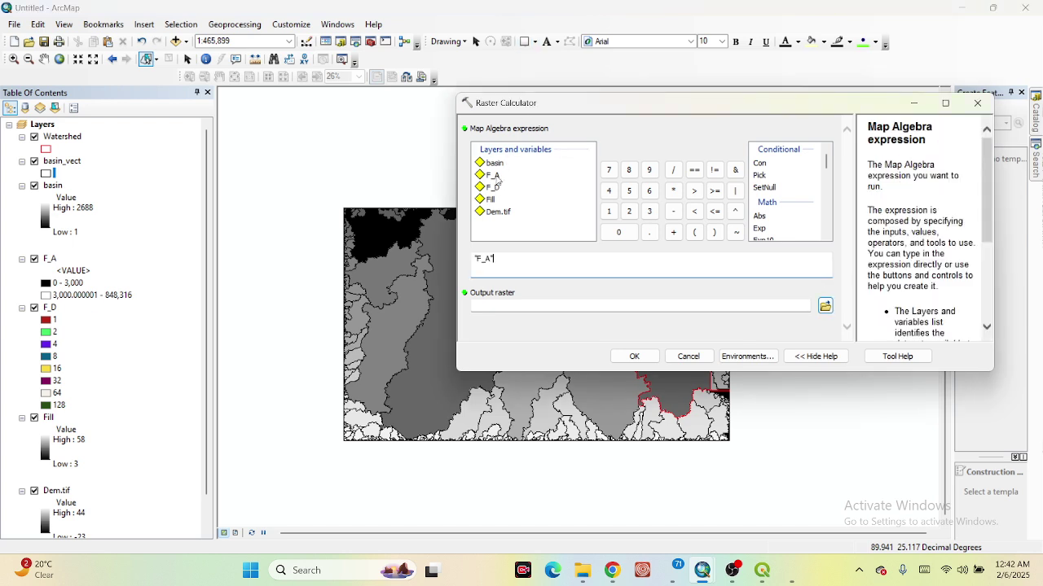
text(3)
key(BackSpace)
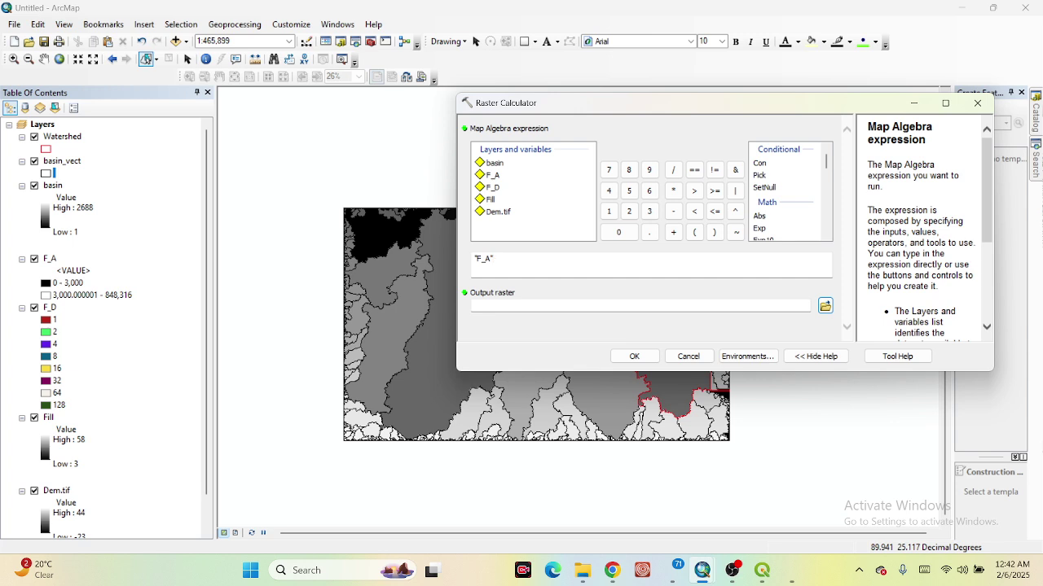
text(> 3000)
- Set the Raster Calculator output to algeb in the Drainage mapping folder and run the calculation
click(827, 310)
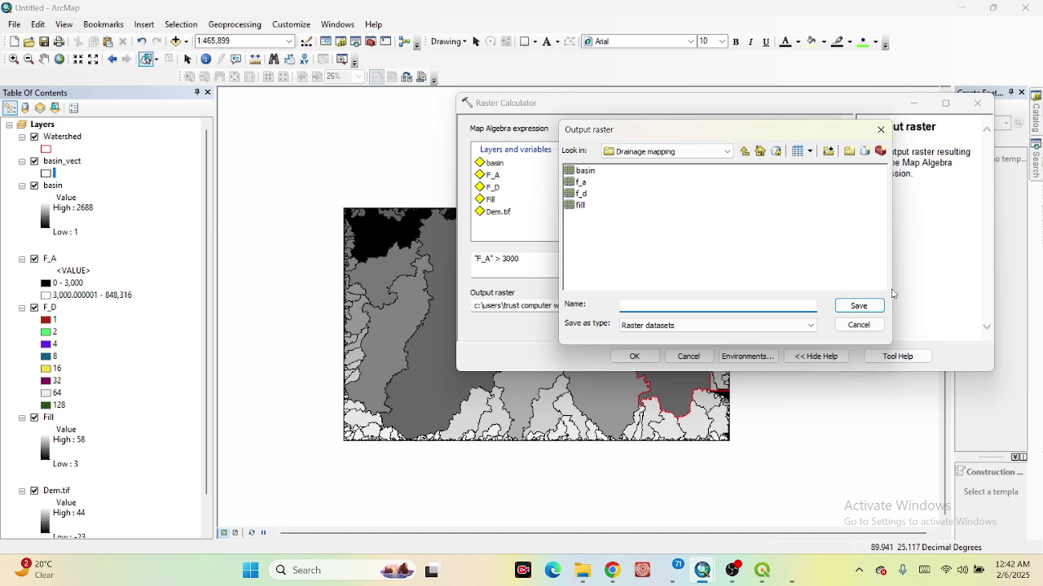
text(algeb)
click(859, 307)
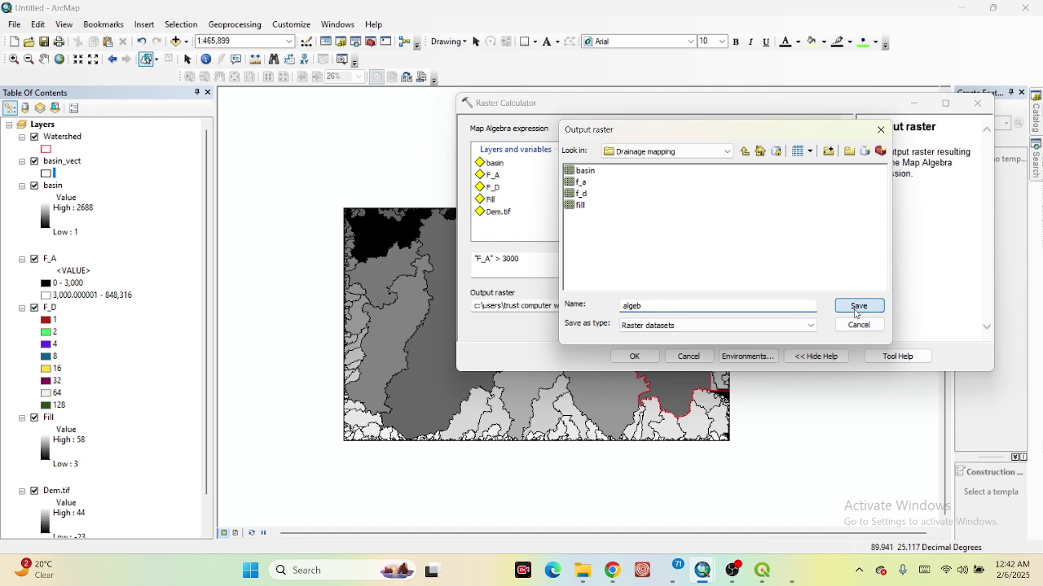
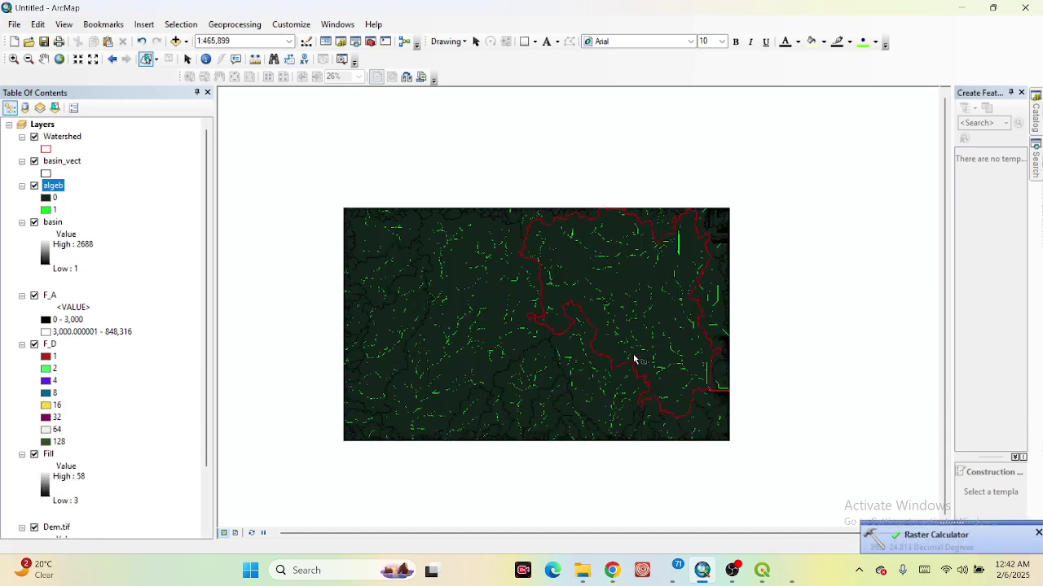
- Change the algeb layer's unique value colors to white for 0 and dark blue for 1
right_click(59, 189)
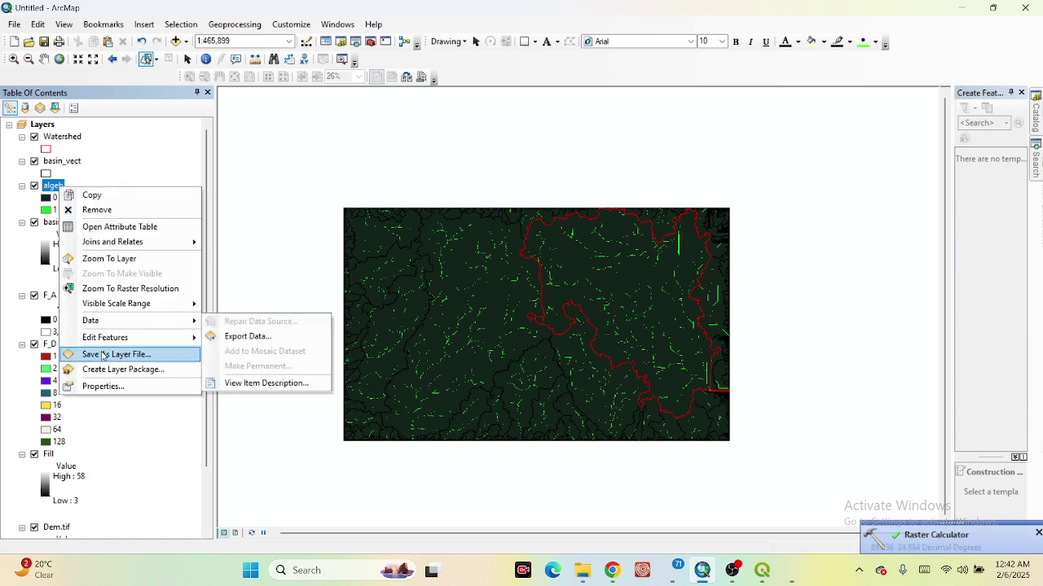
click(98, 388)
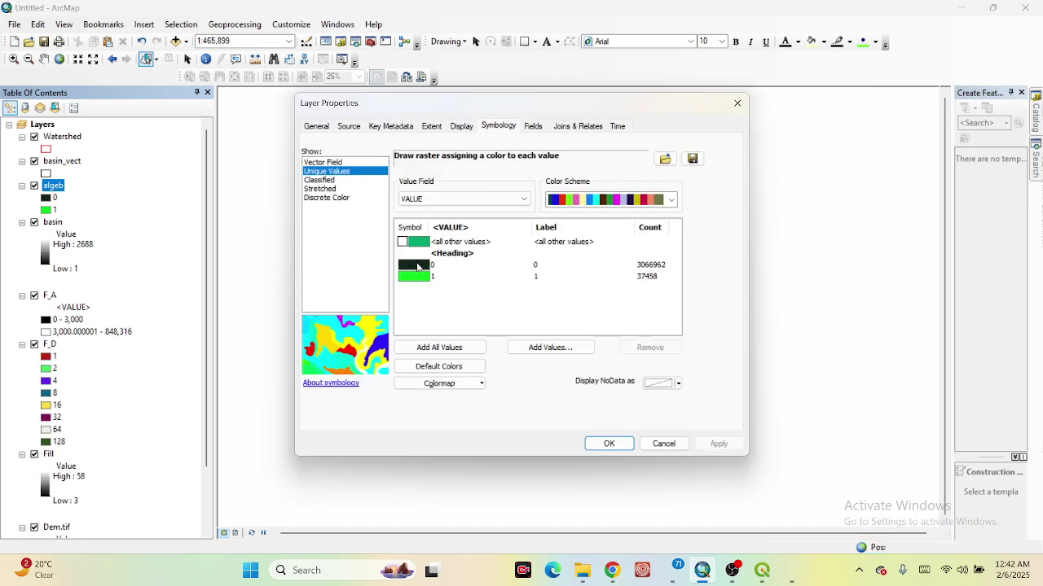
click(417, 265)
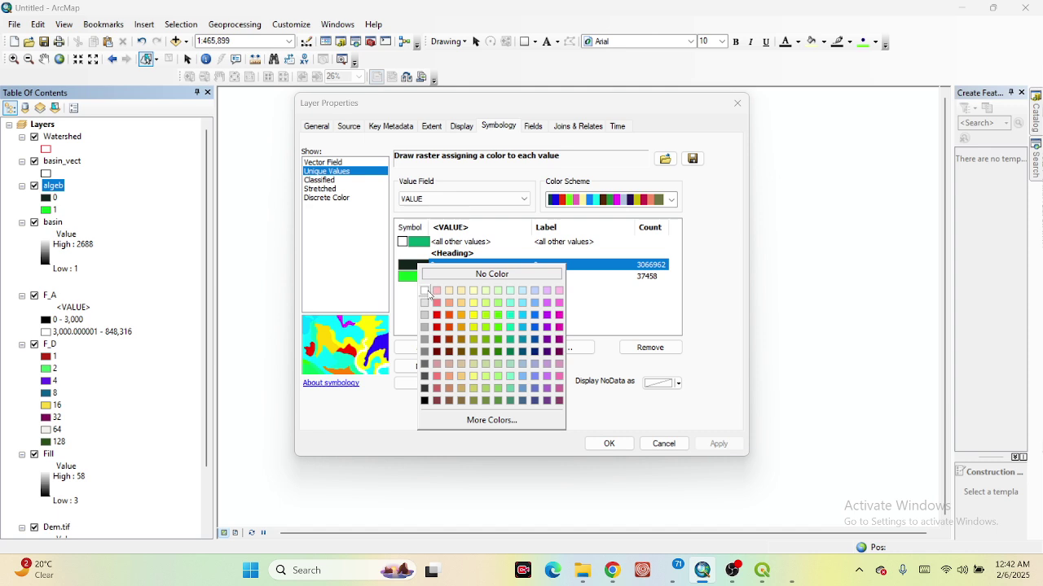
click(428, 290)
click(419, 280)
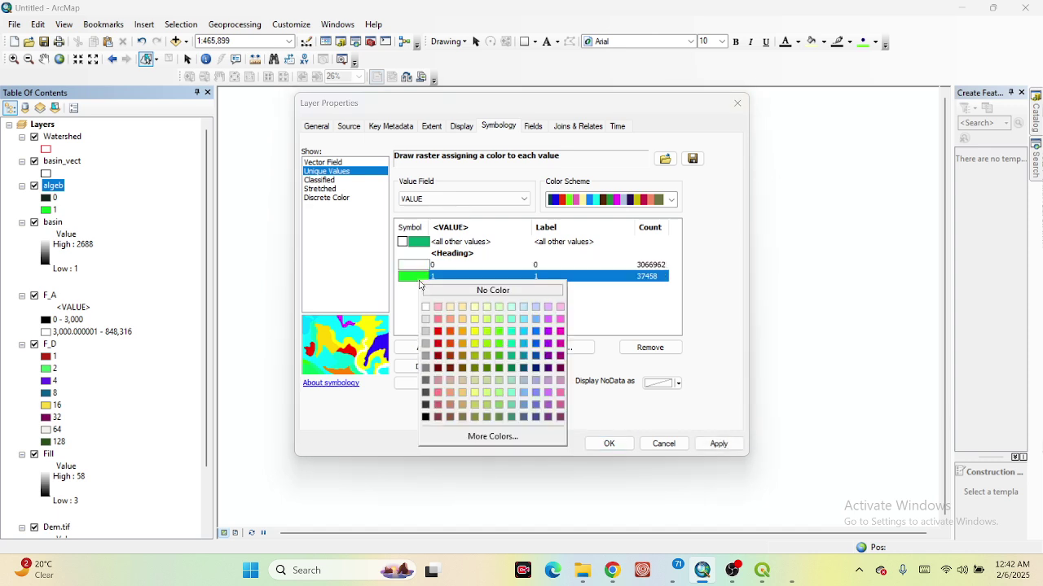
click(535, 368)
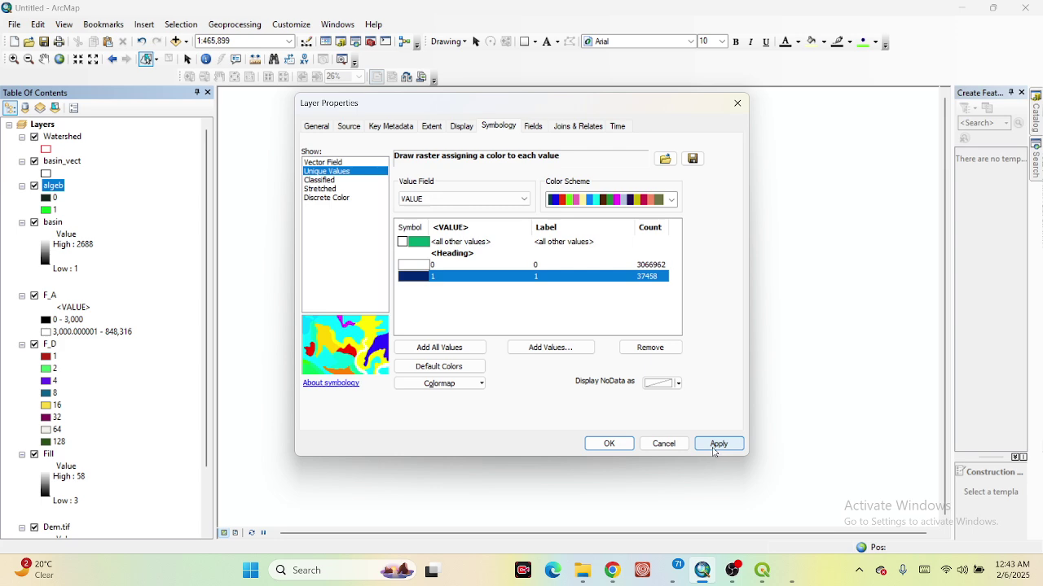
click(713, 447)
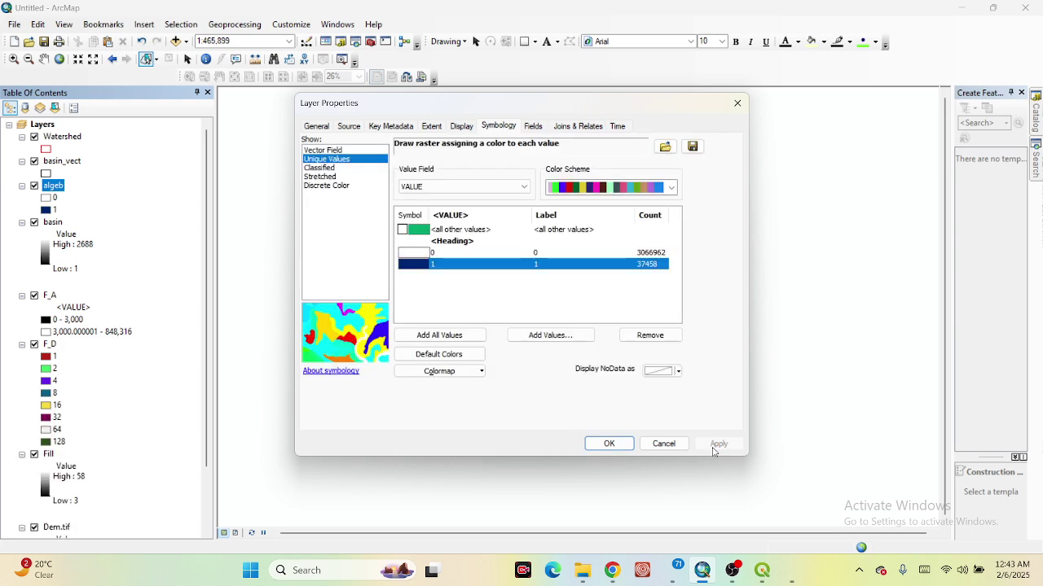
click(608, 445)
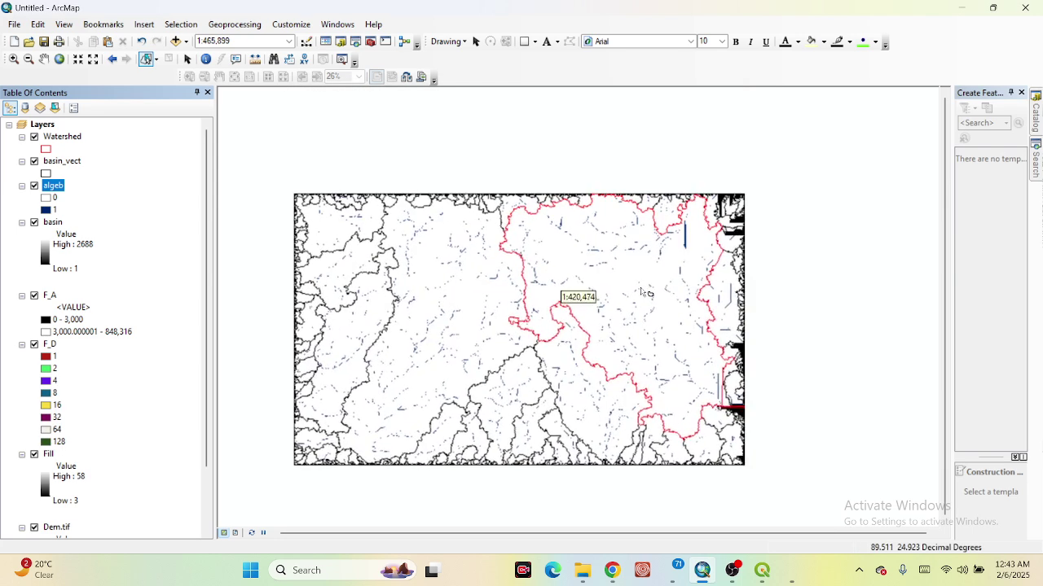
- Open the Raster to Polyline tool from the From Raster conversion tools and set algeb as its input raster
scroll(646, 292, down, 2)
scroll(646, 293, down, 1)
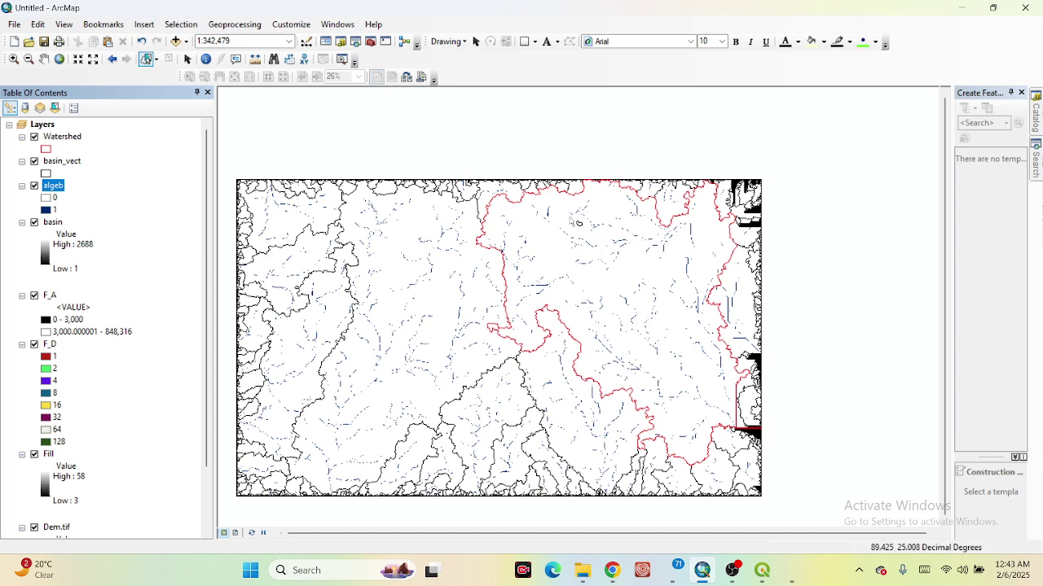
click(1035, 114)
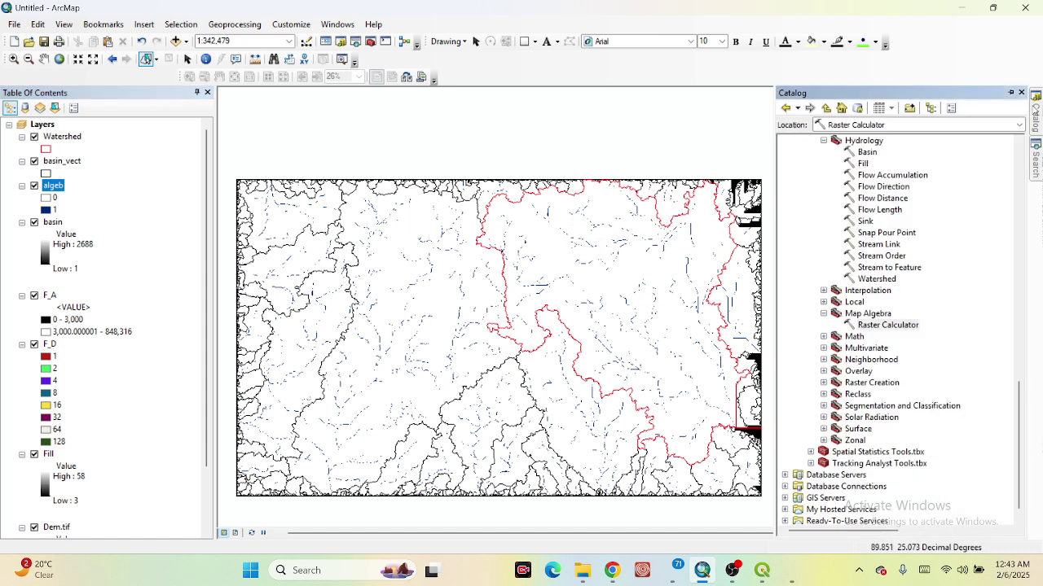
scroll(911, 246, up, 15)
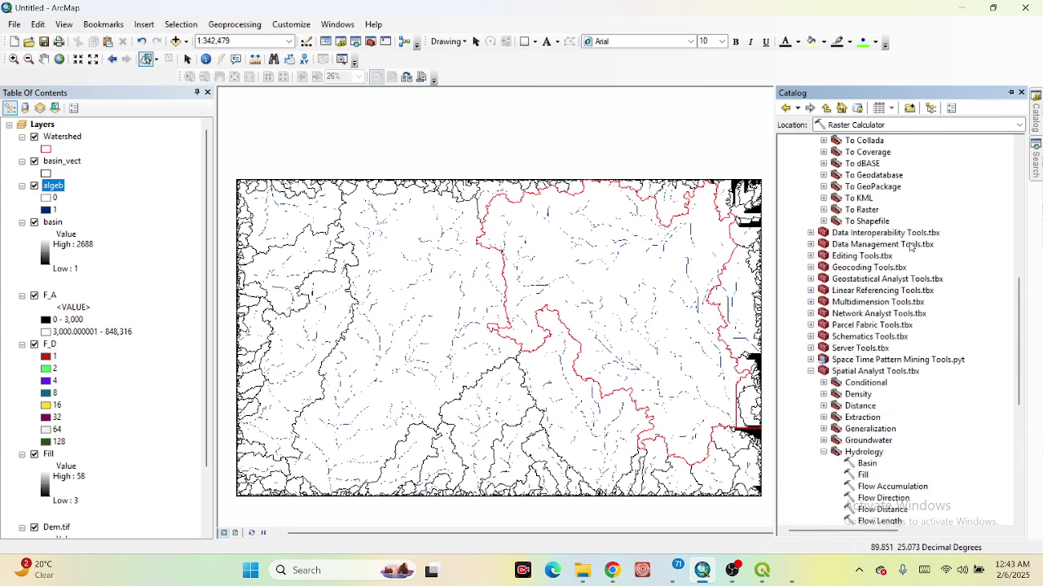
scroll(876, 356, down, 1)
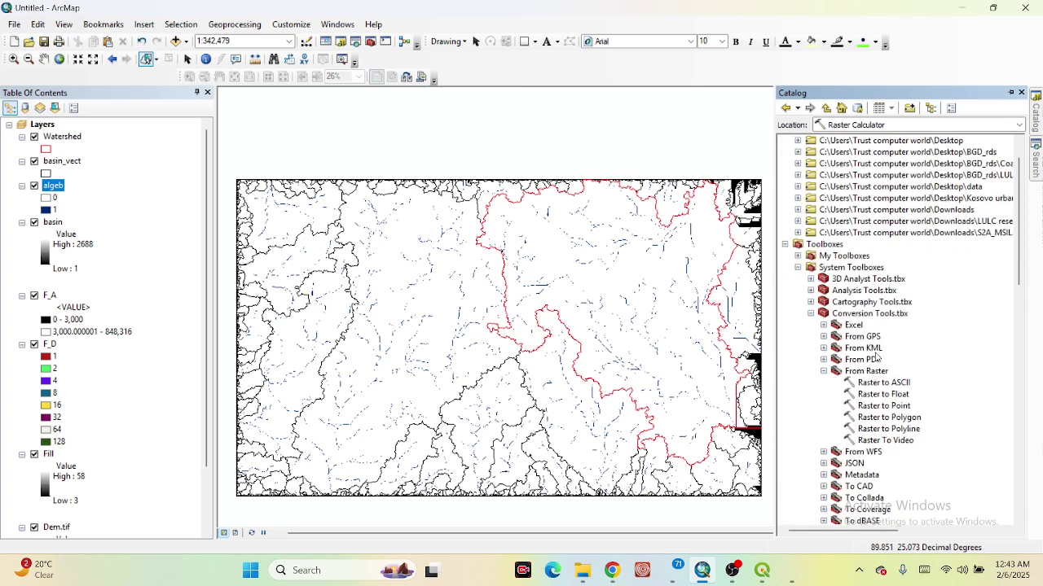
click(878, 430)
double_click(878, 431)
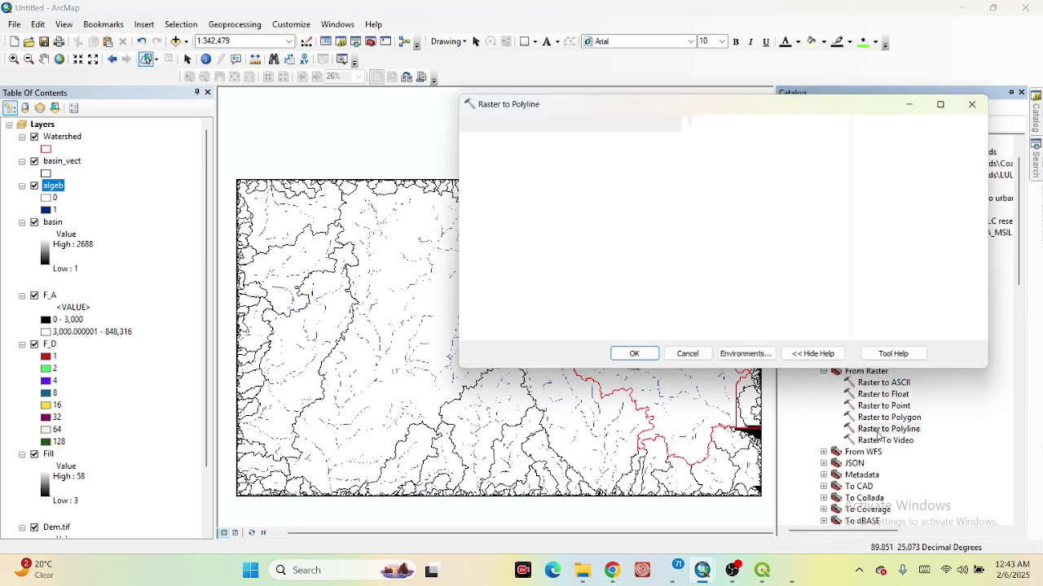
click(804, 143)
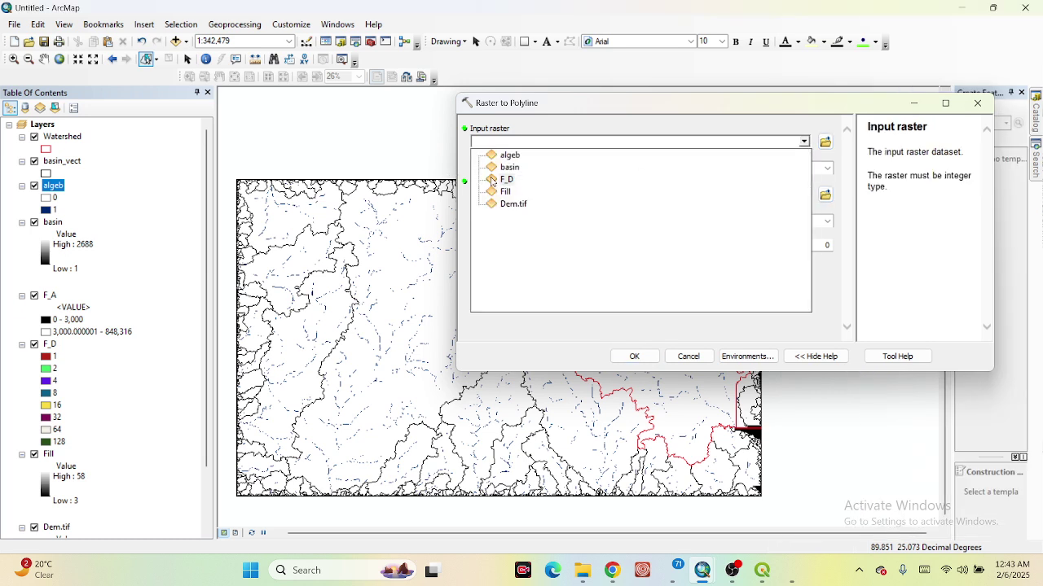
click(510, 155)
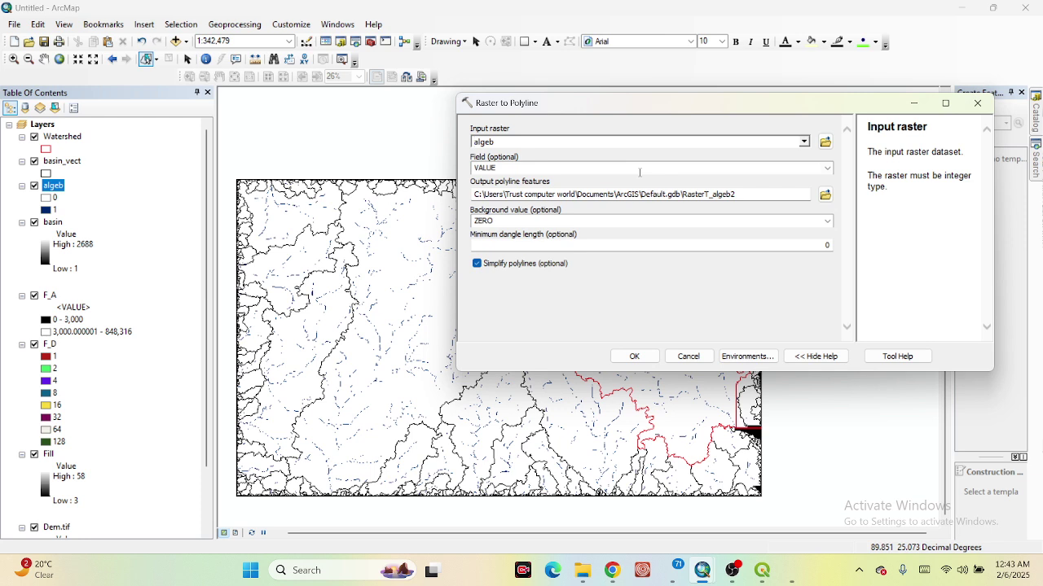
- Set the Raster to Polyline output to stream.shp in the Drainage mapping folder and run the conversion
click(825, 194)
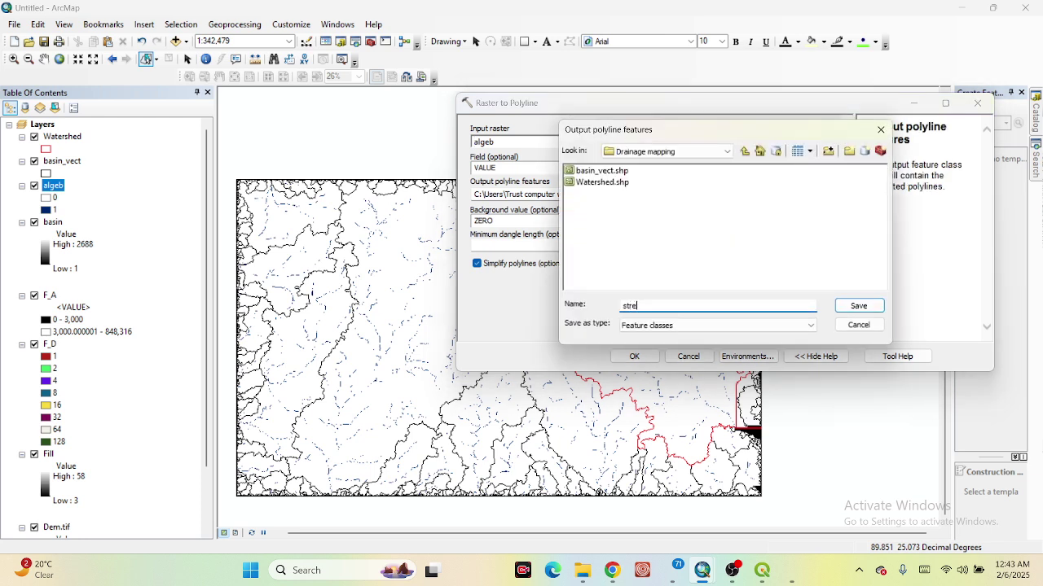
key(BackSpace)
click(853, 307)
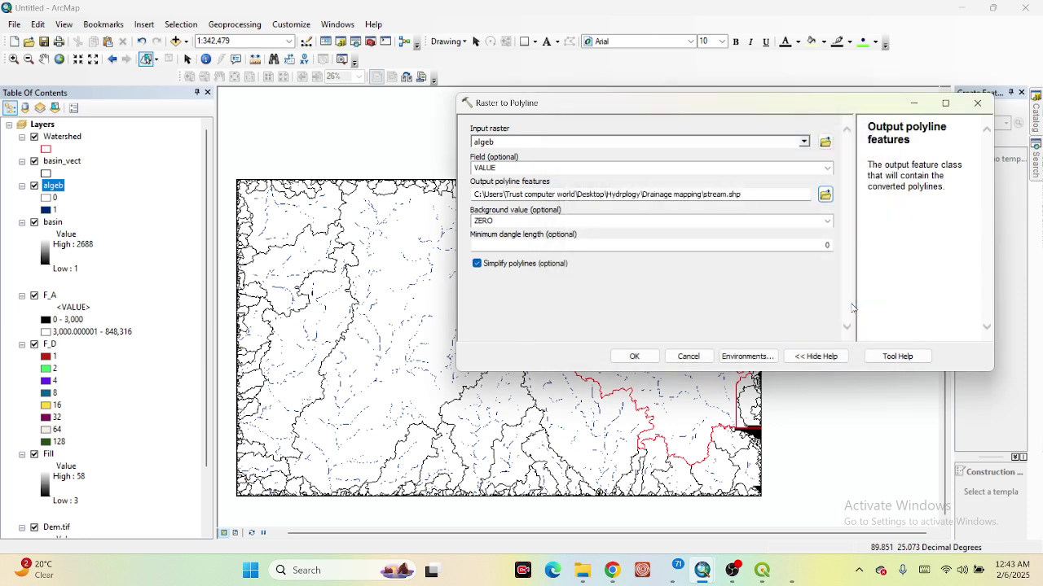
click(634, 357)
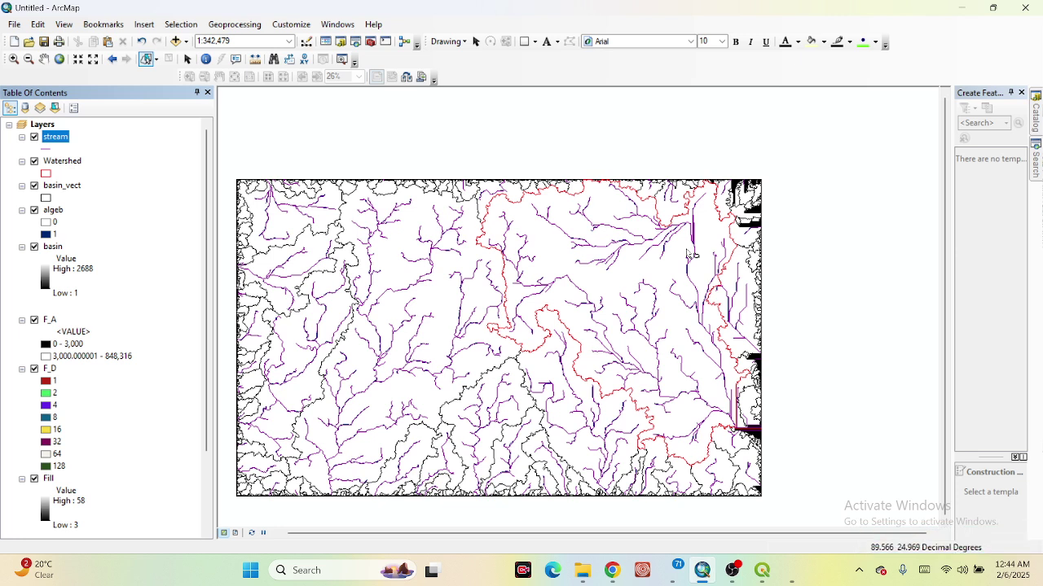
- Open the Clip geoprocessing tool with stream as the input features and Watershed as the clip features
click(233, 24)
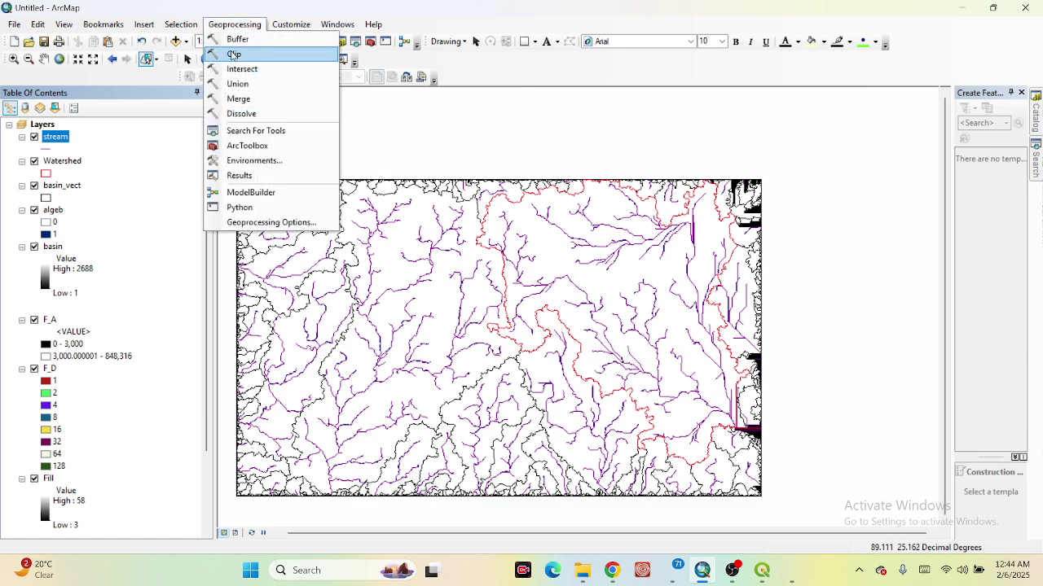
click(233, 55)
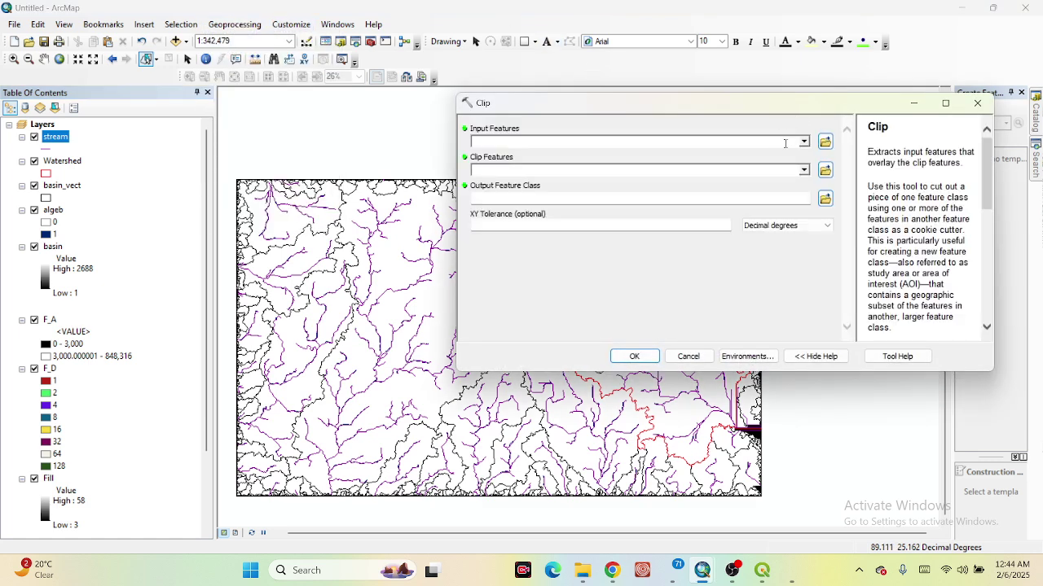
click(803, 143)
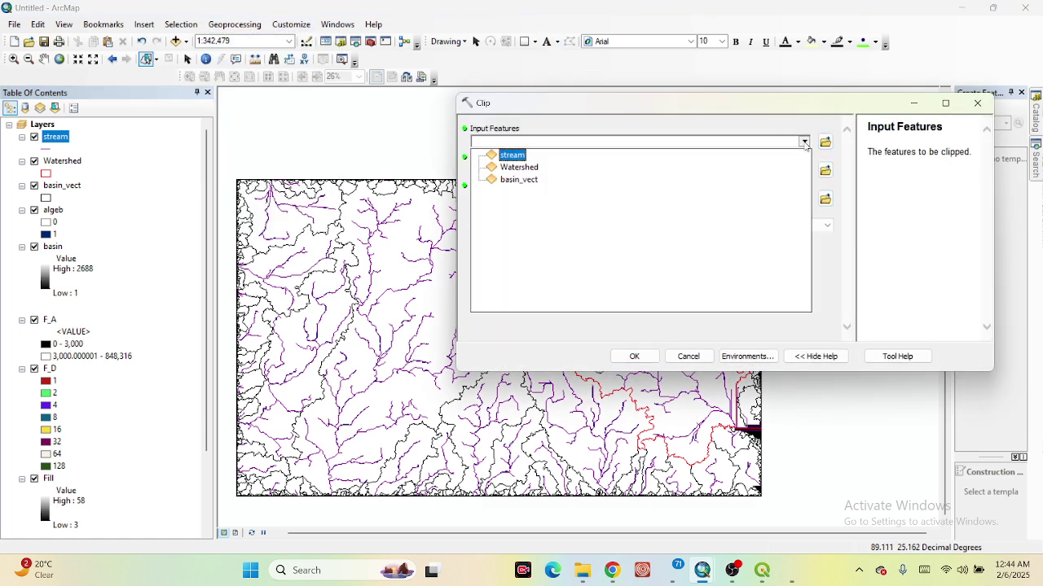
click(513, 156)
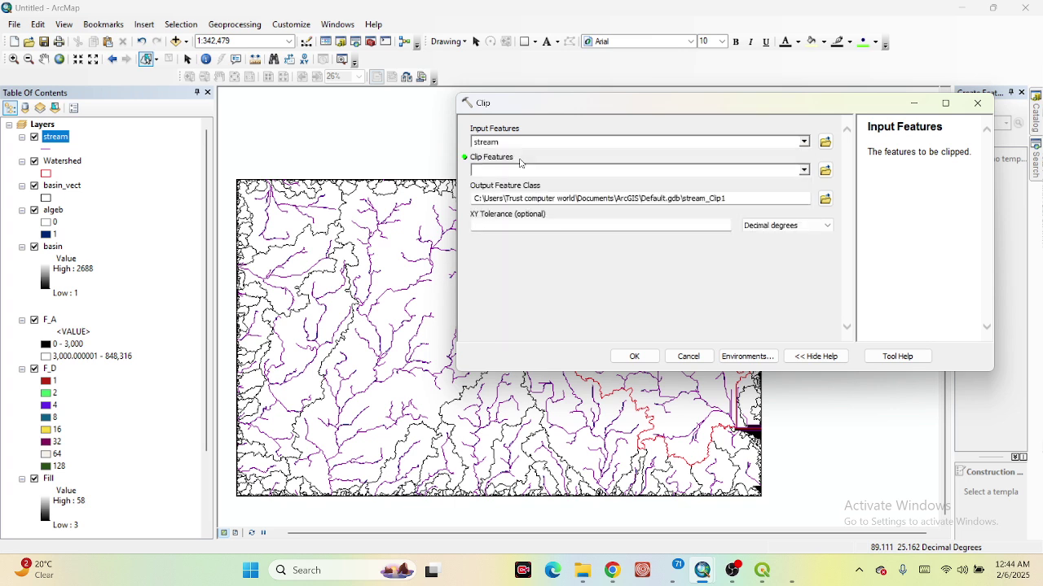
click(804, 170)
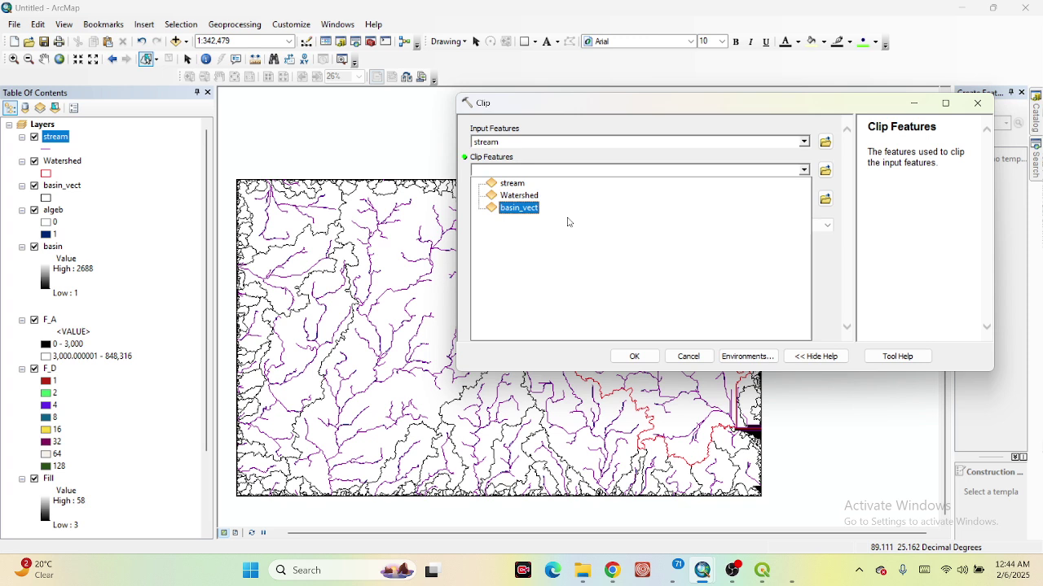
click(527, 197)
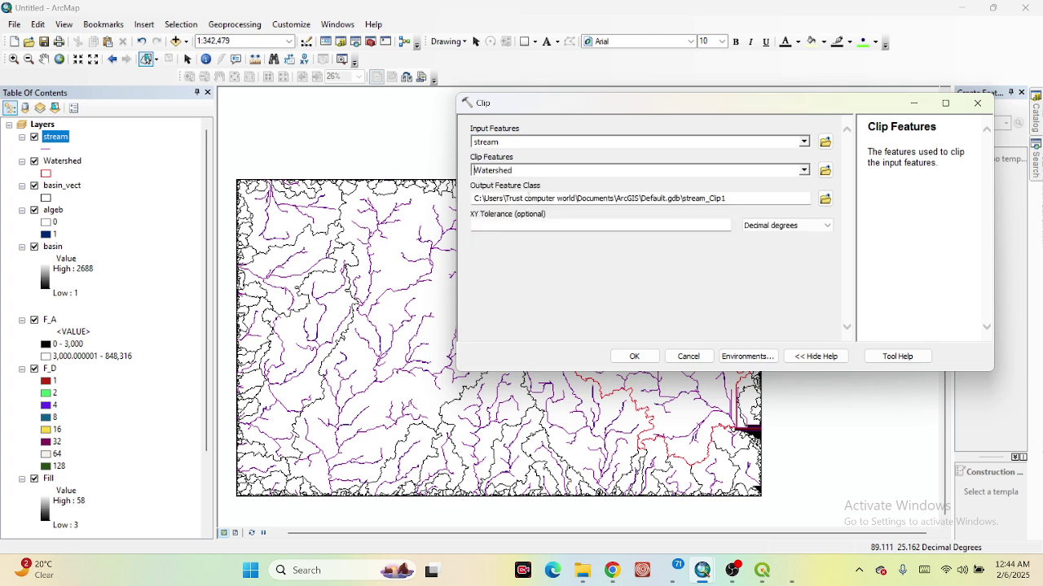
- Set the Clip output to Delination in the Drainage mapping folder and run the tool
click(825, 200)
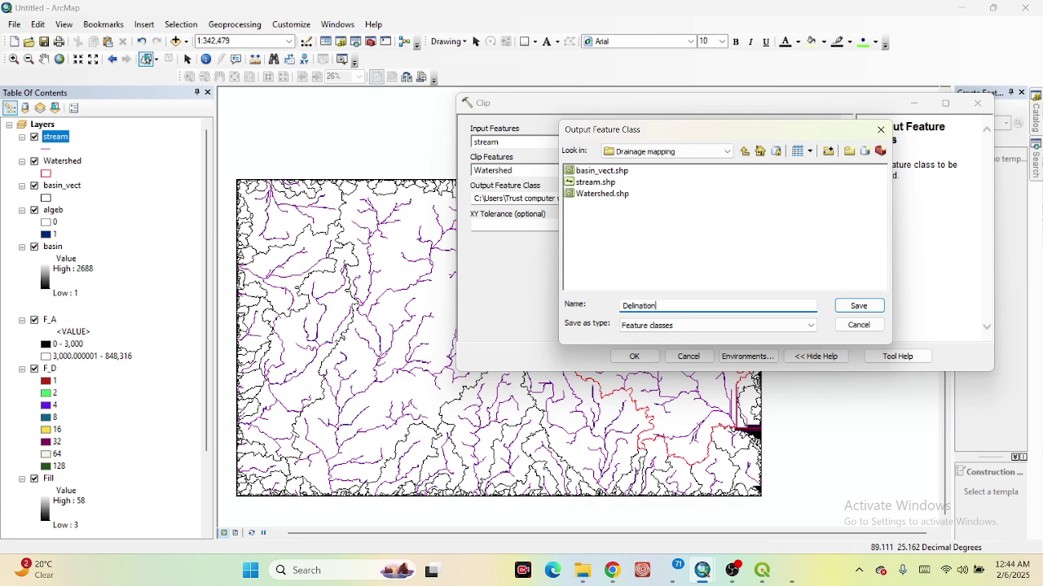
click(855, 308)
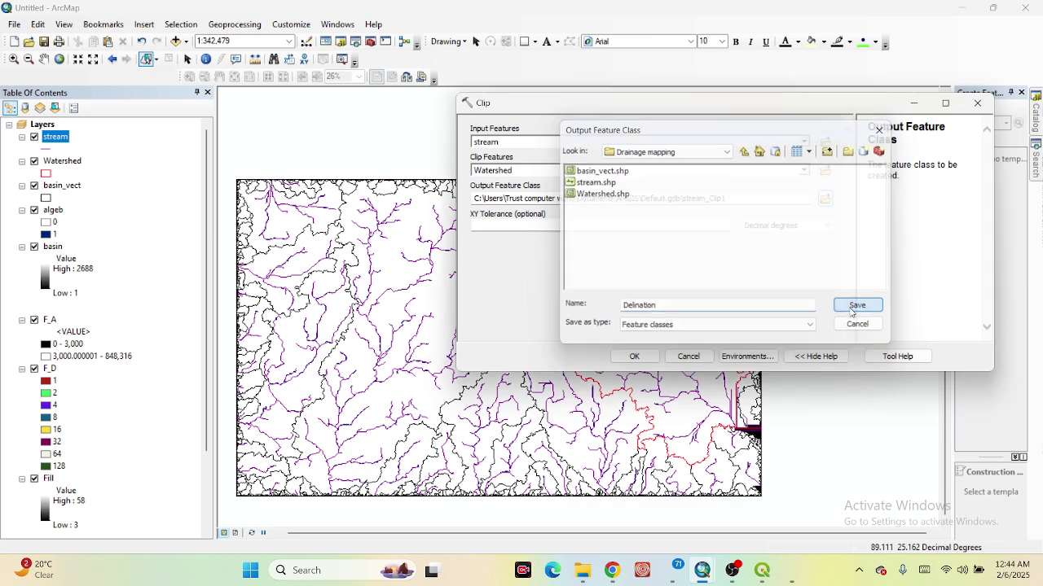
click(634, 356)
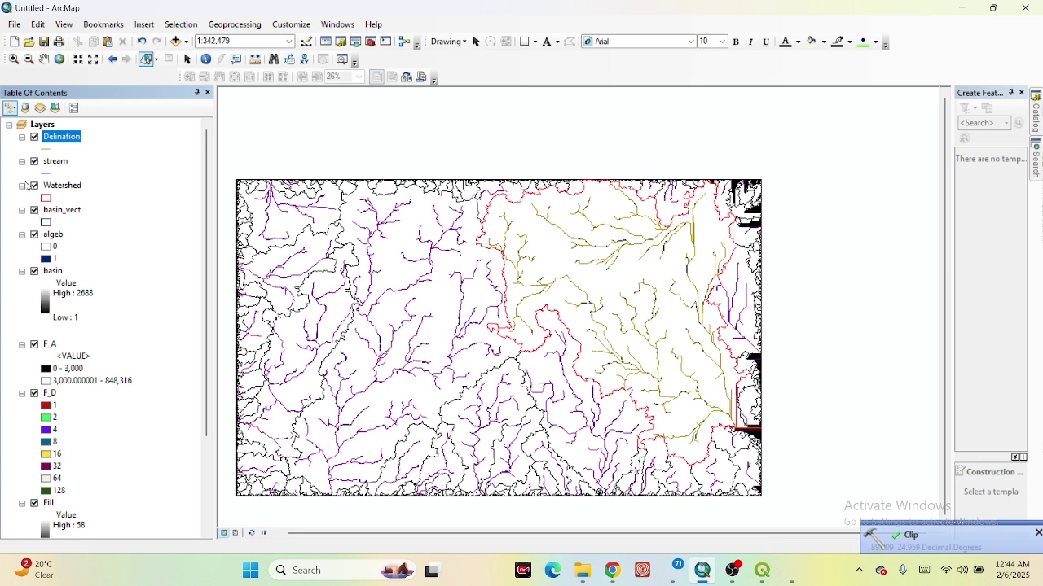
- Turn off the display of the stream, basin_vect, algeb, basin, F_A, F_D and Fill layers
click(33, 161)
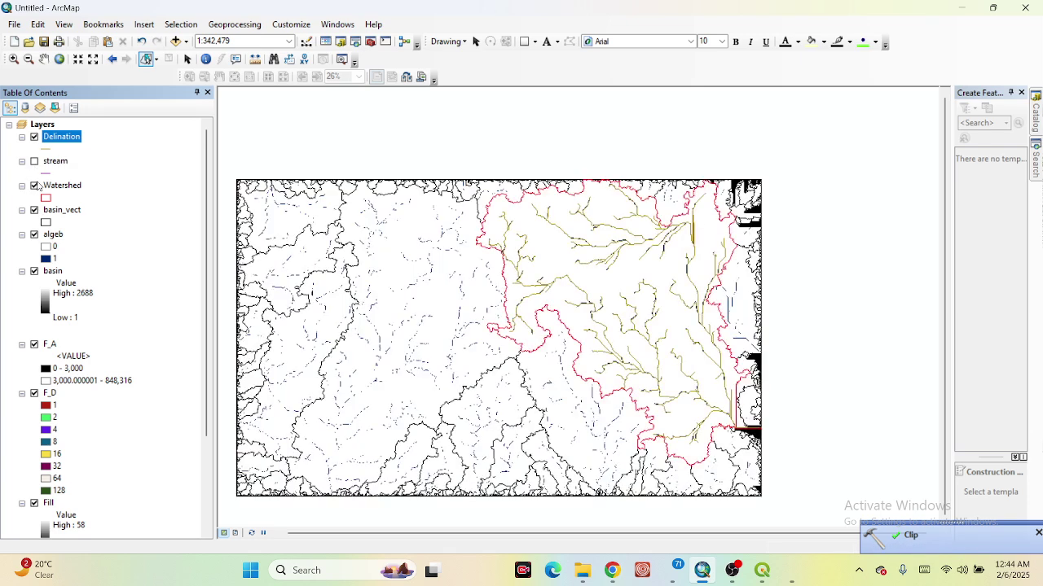
click(33, 186)
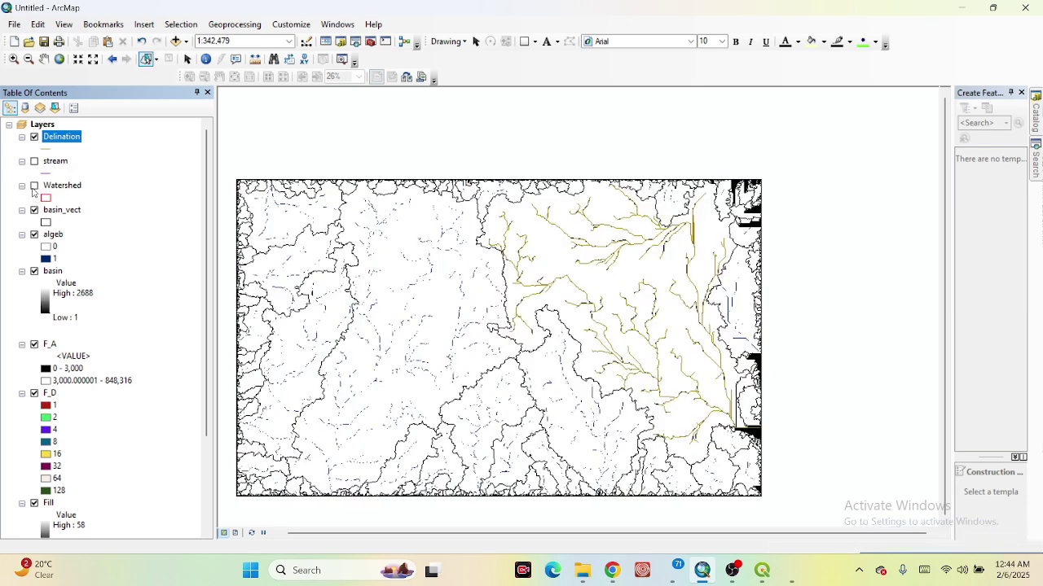
mouse_move(33, 189)
mouse_down()
mouse_move(36, 215)
mouse_move(32, 186)
mouse_up()
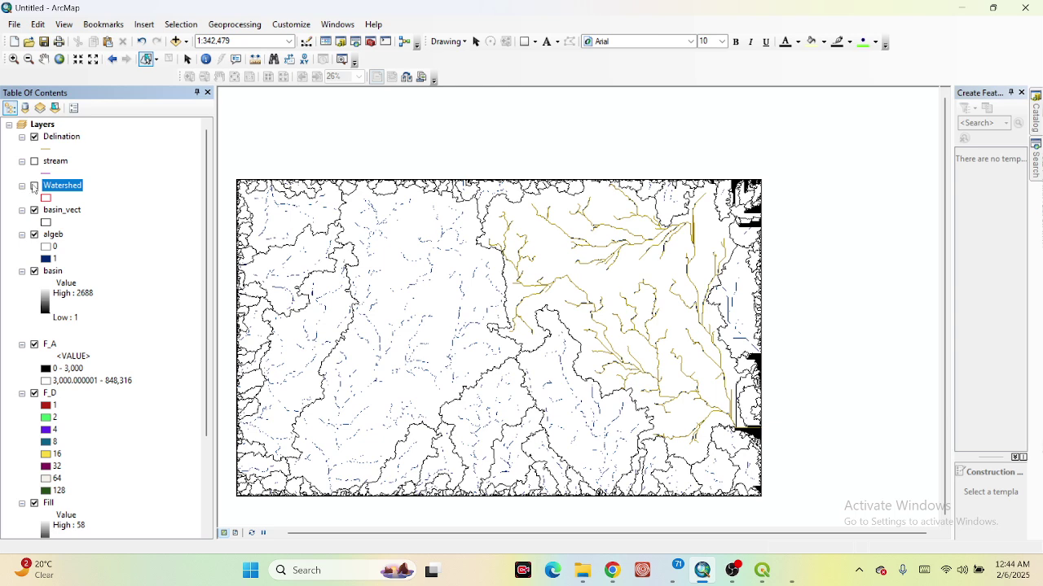
click(33, 186)
click(34, 210)
click(33, 235)
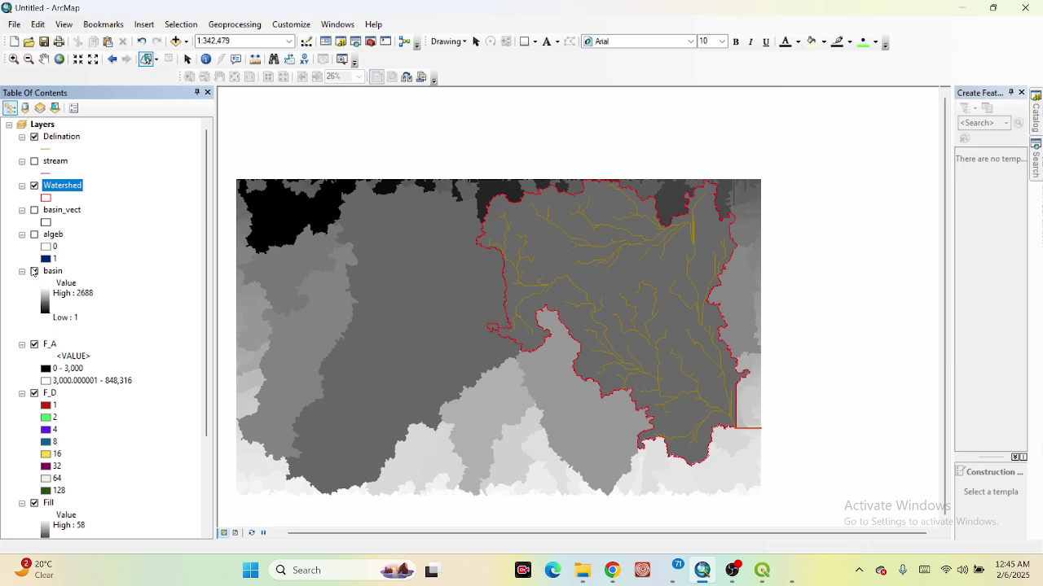
click(34, 272)
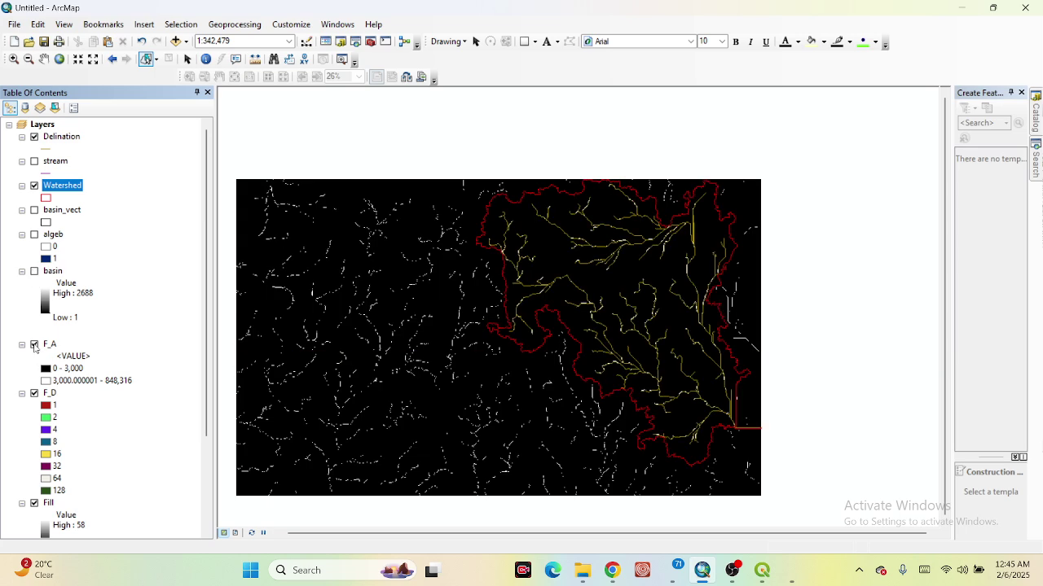
click(35, 345)
click(34, 394)
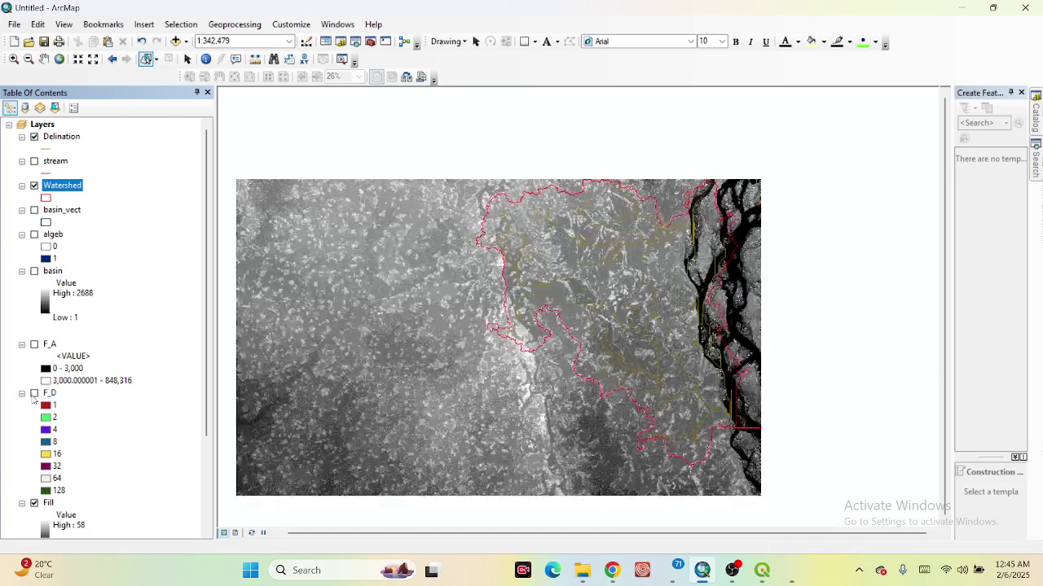
click(34, 504)
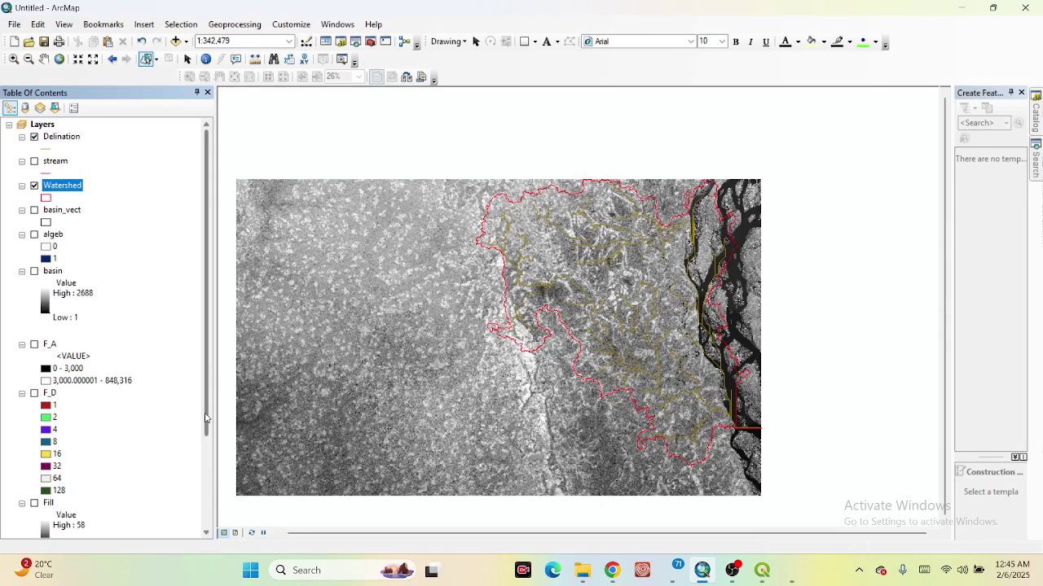
- Apply a blue-yellow-red color ramp to the Dem.tif layer's stretched symbology
scroll(205, 418, down, 5)
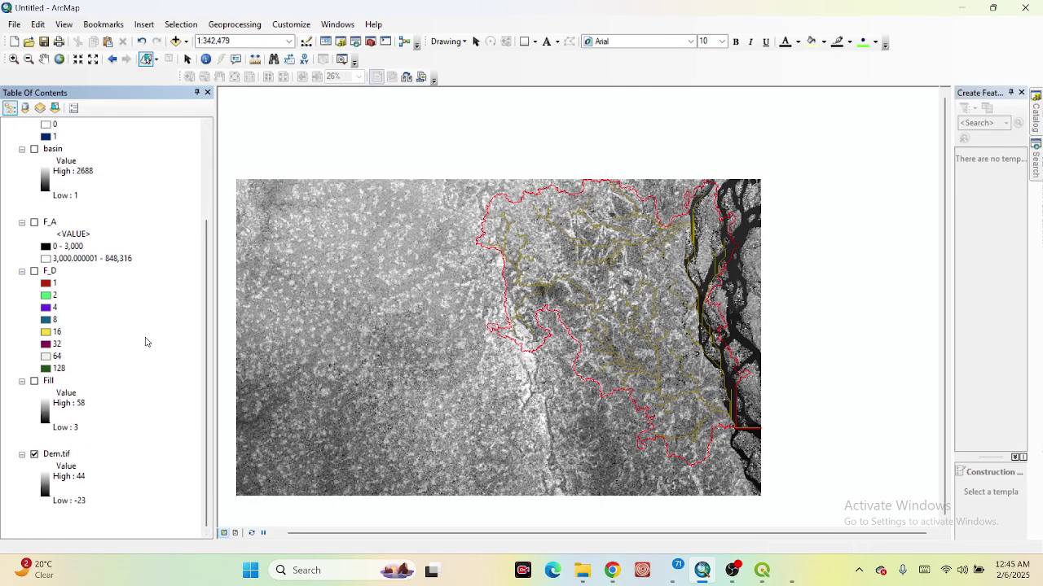
scroll(205, 352, up, 5)
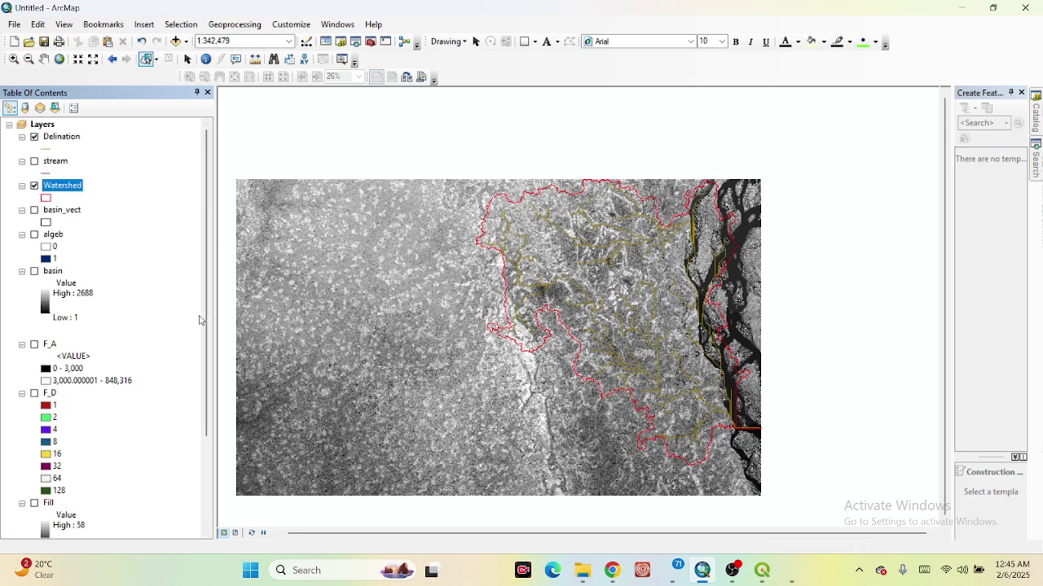
scroll(208, 482, down, 5)
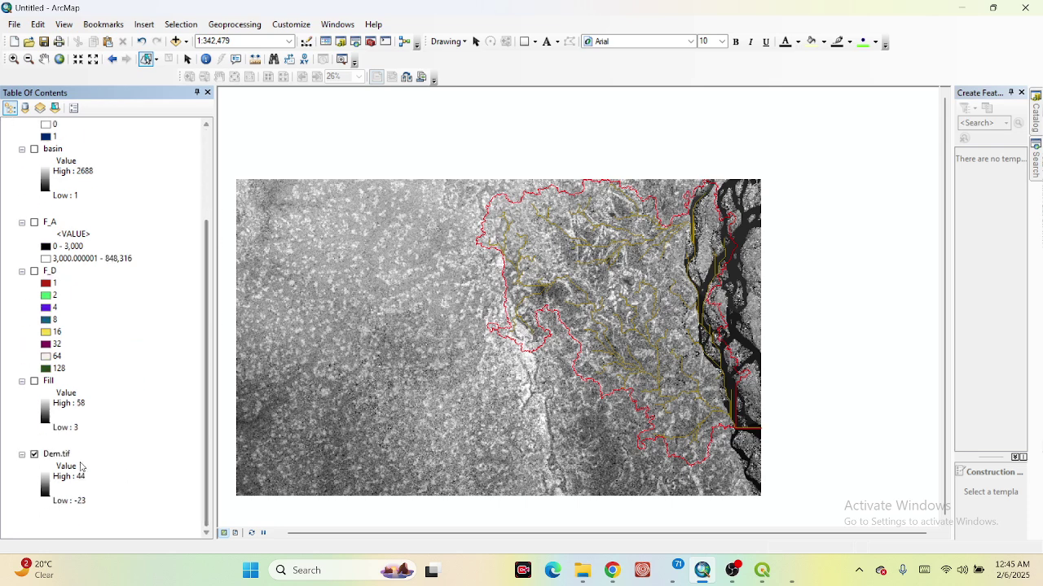
right_click(61, 454)
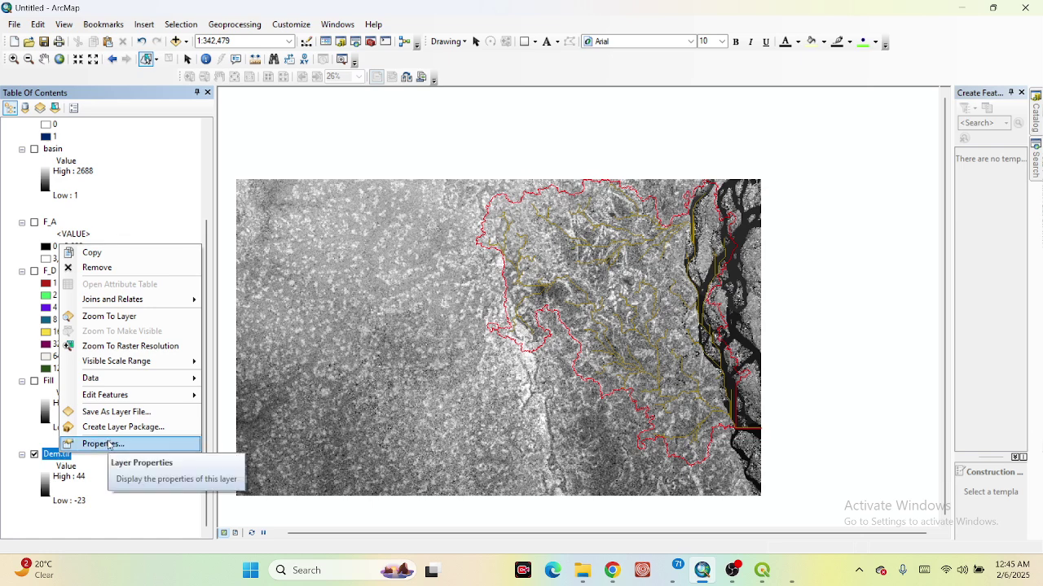
click(107, 444)
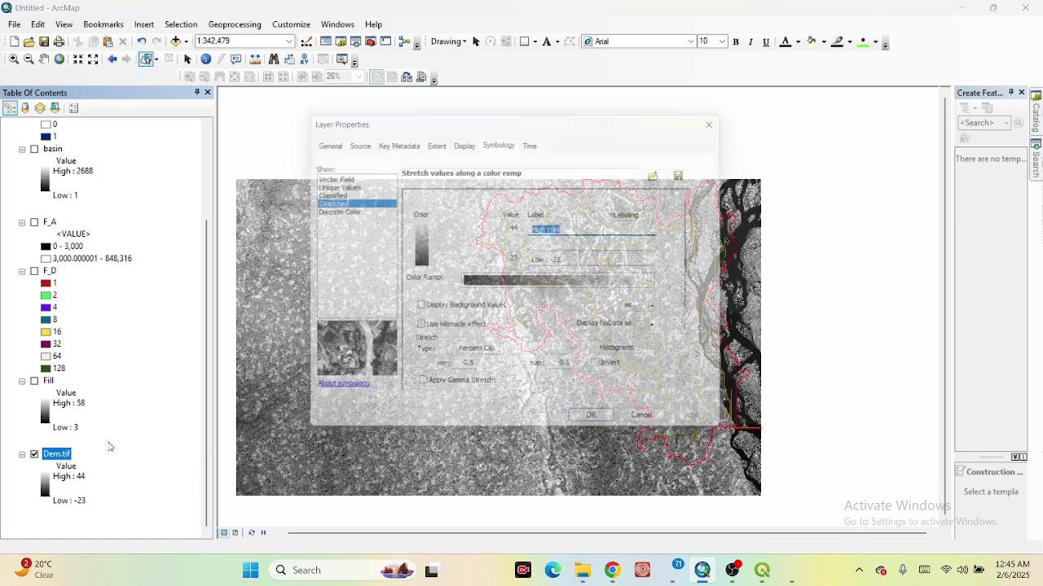
click(516, 291)
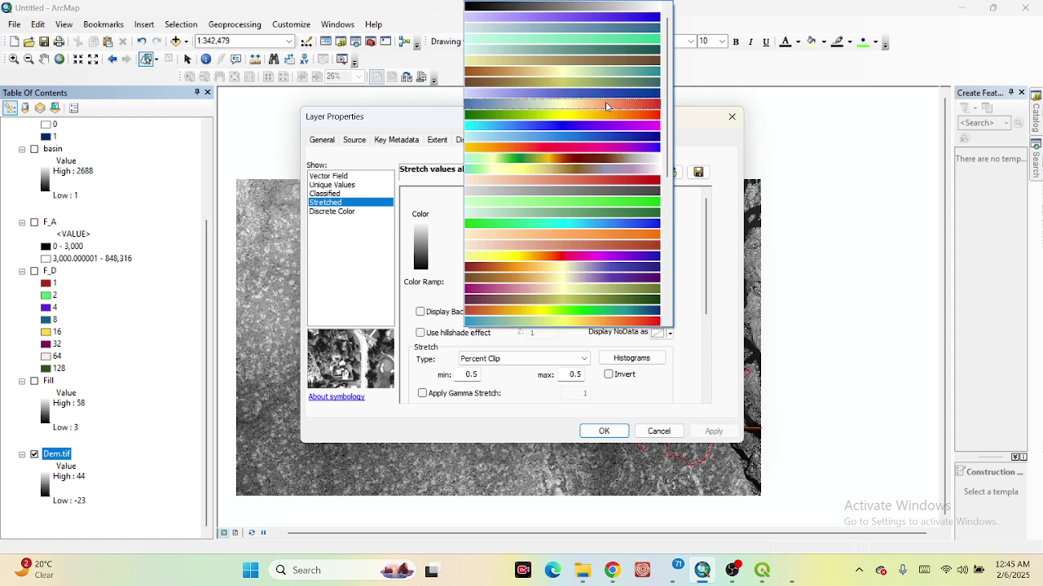
click(606, 106)
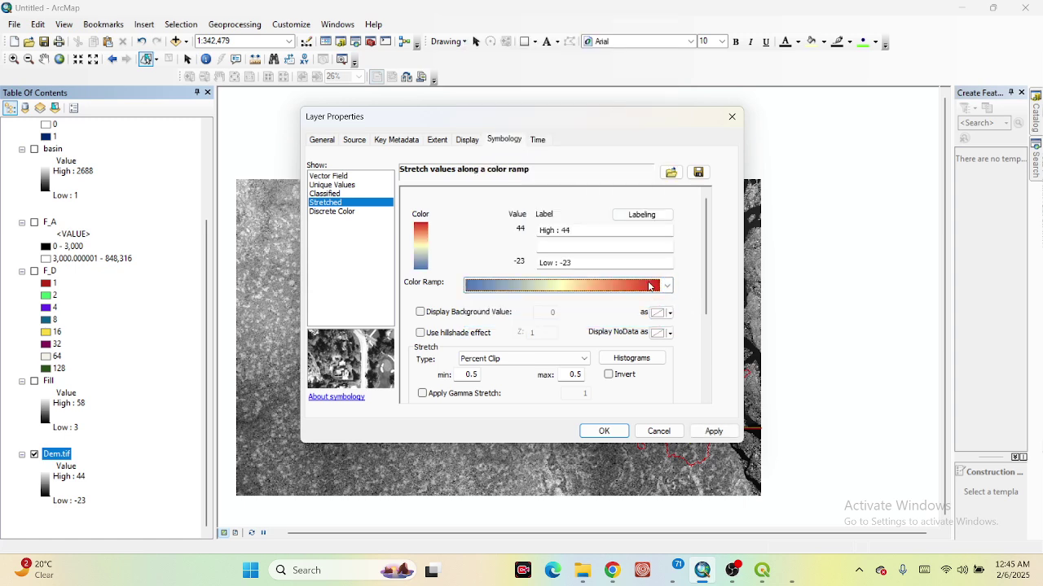
click(713, 431)
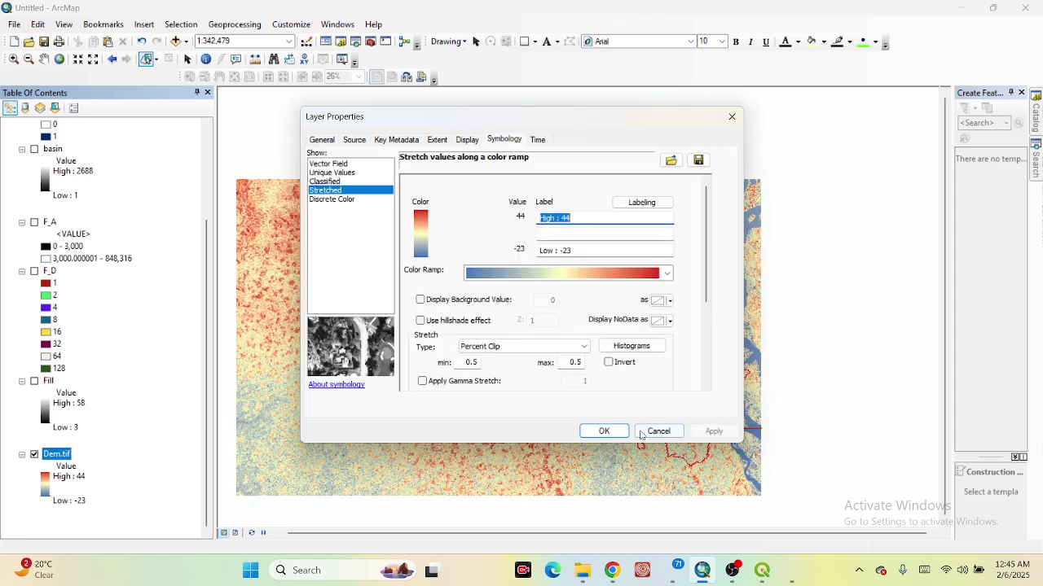
click(604, 431)
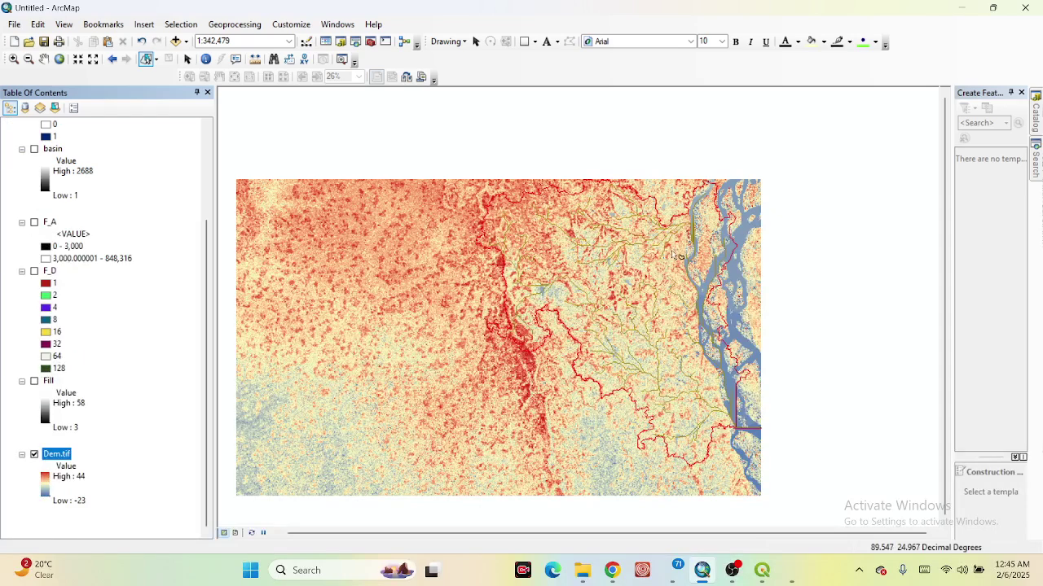
- Change the Delination layer's line symbol to a blue color with a width of 3
drag(205, 277, 226, 118)
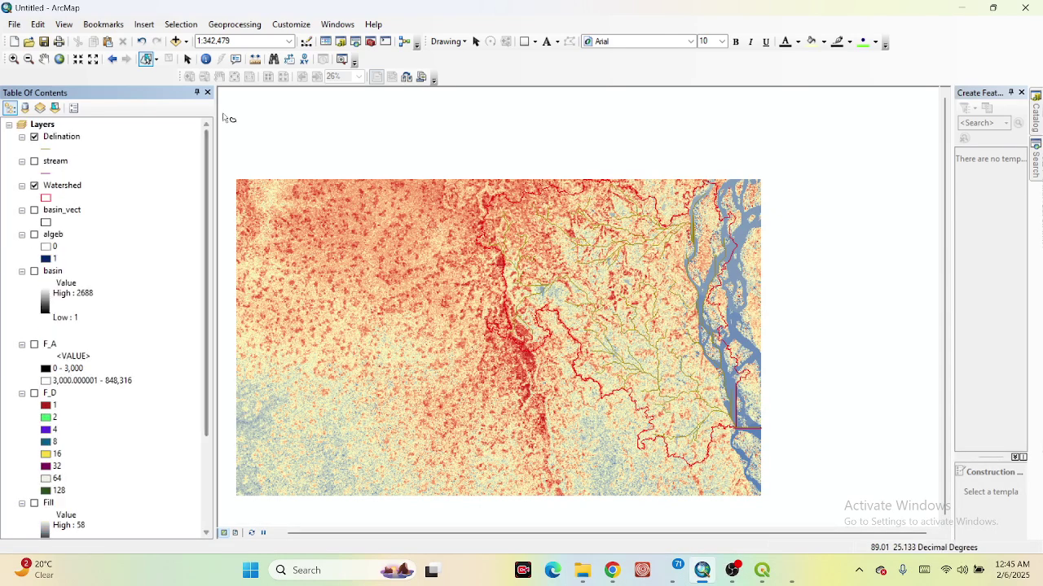
click(50, 149)
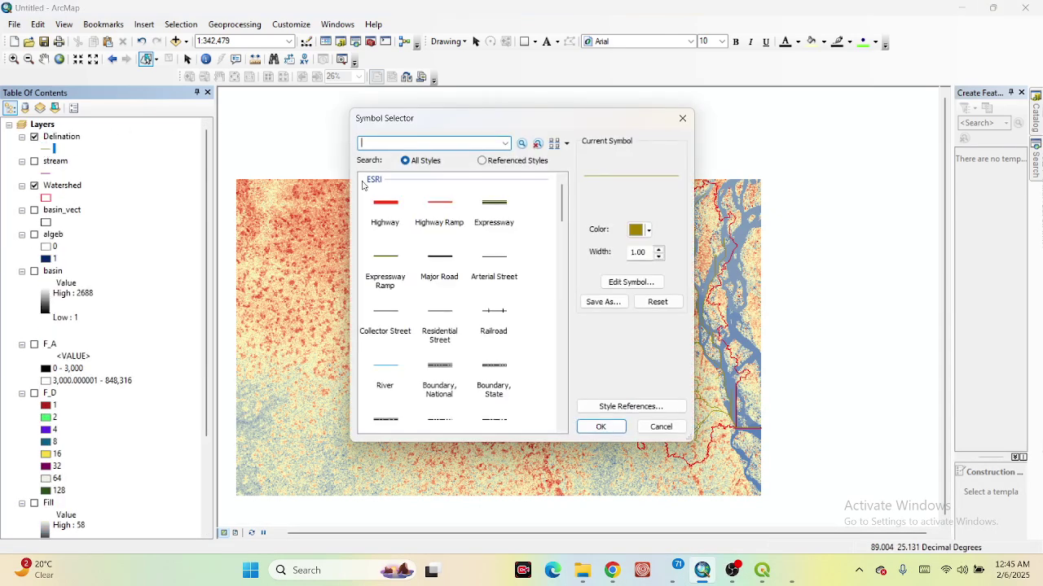
click(650, 230)
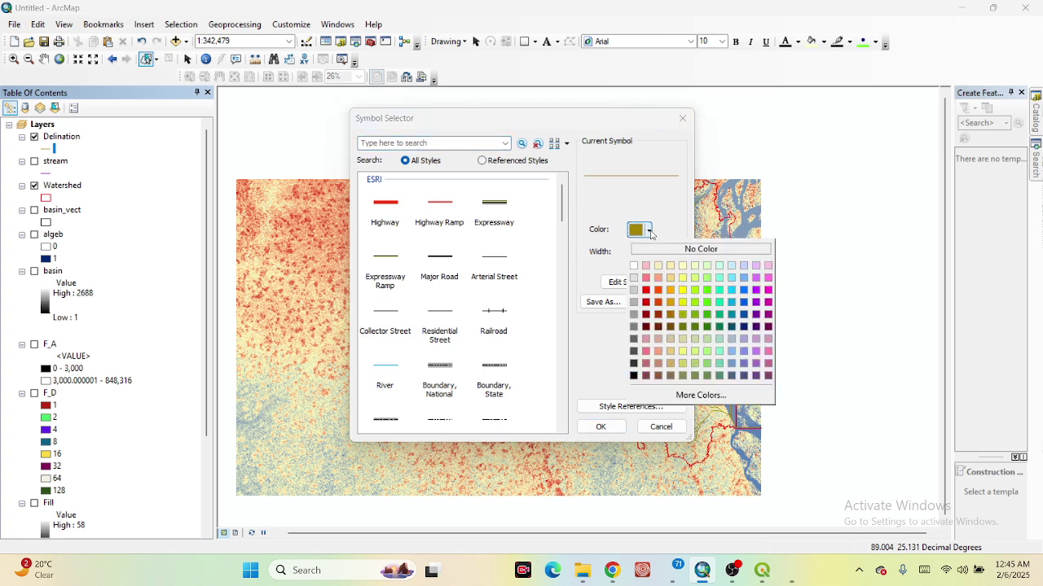
click(743, 304)
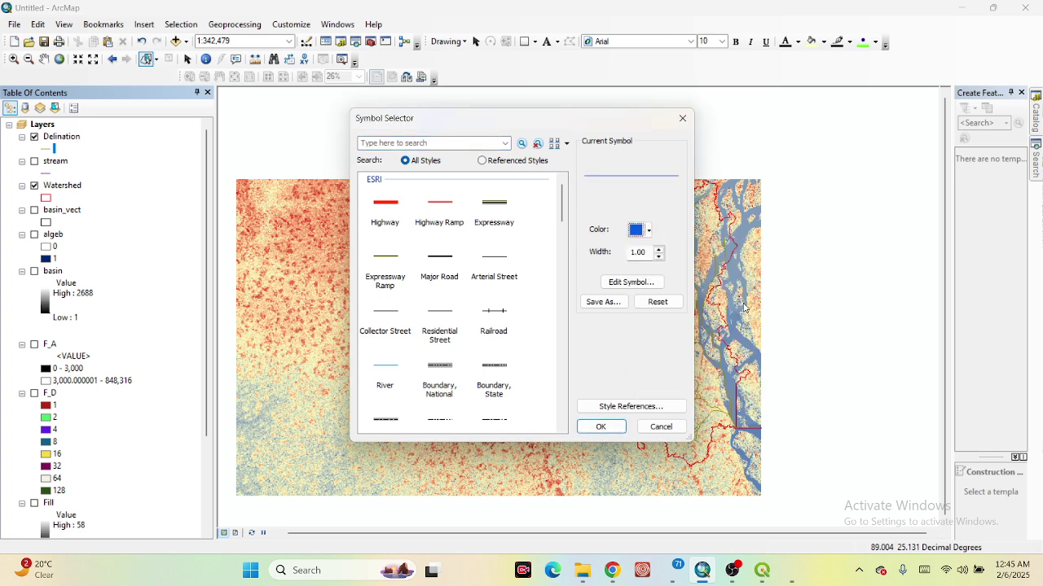
click(659, 249)
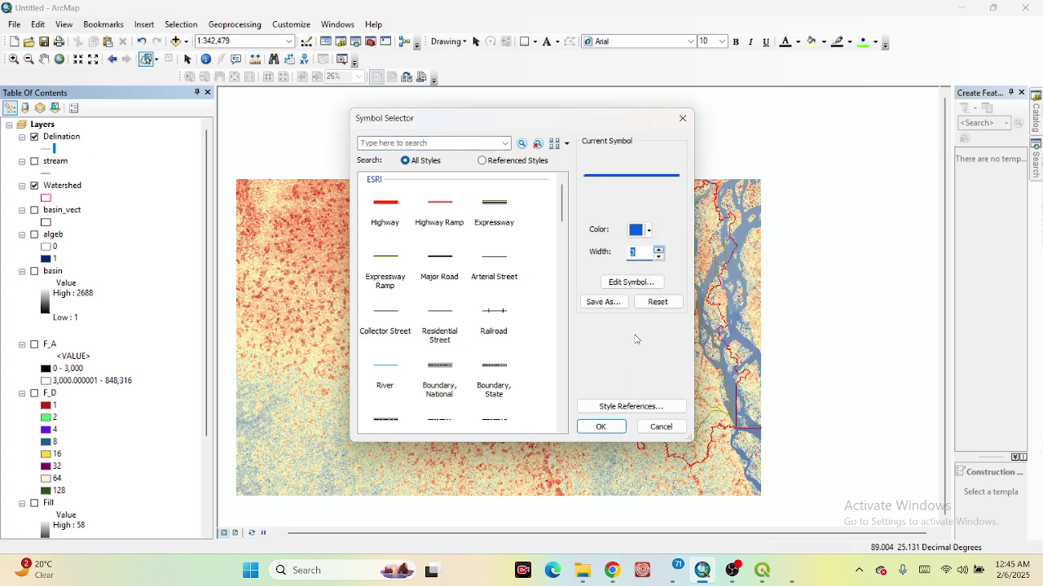
click(601, 428)
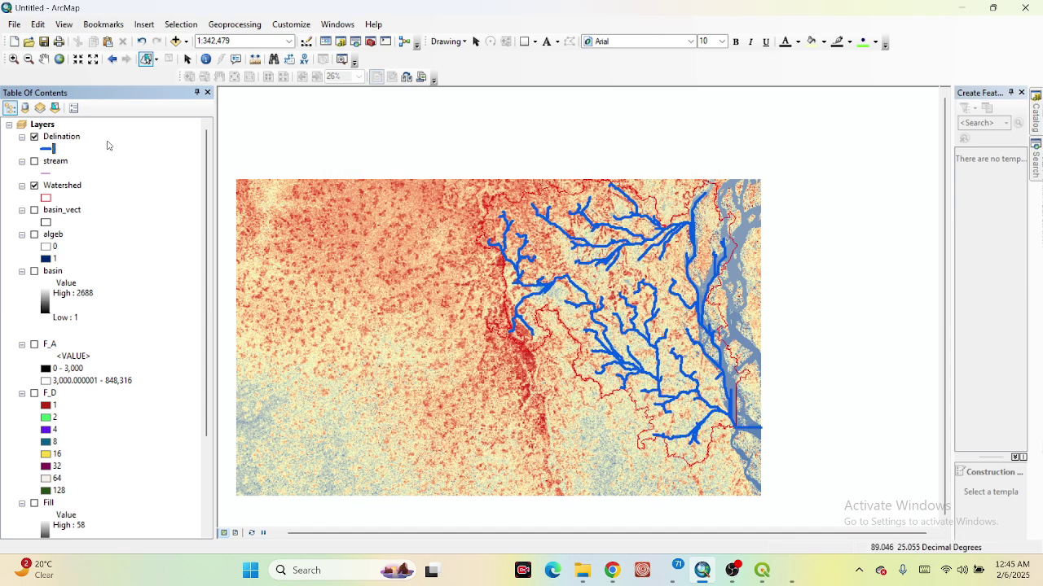
- Reduce the Delination layer's line symbol width to 2
click(47, 150)
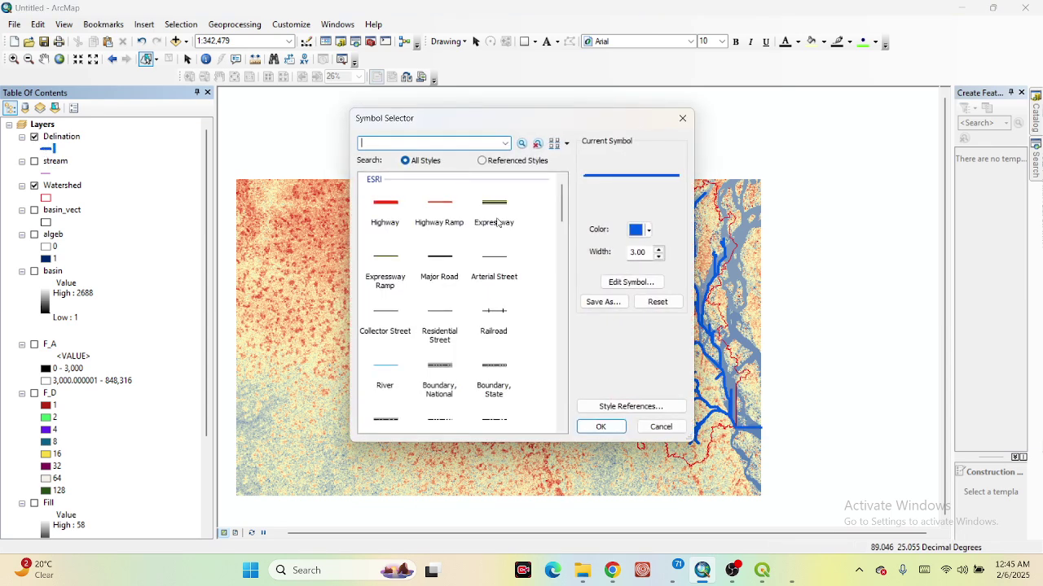
click(658, 256)
click(658, 256)
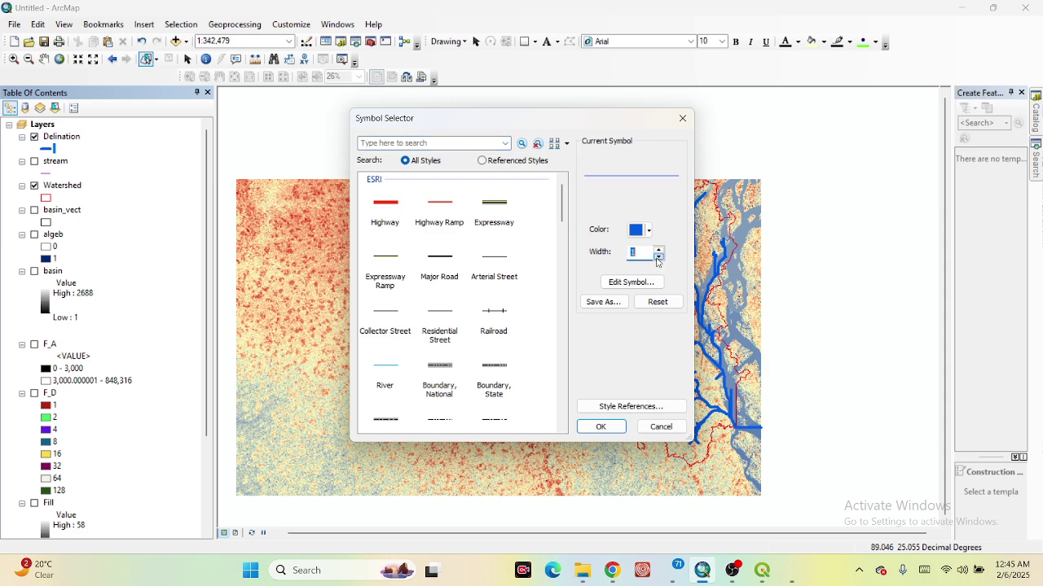
click(658, 248)
click(600, 428)
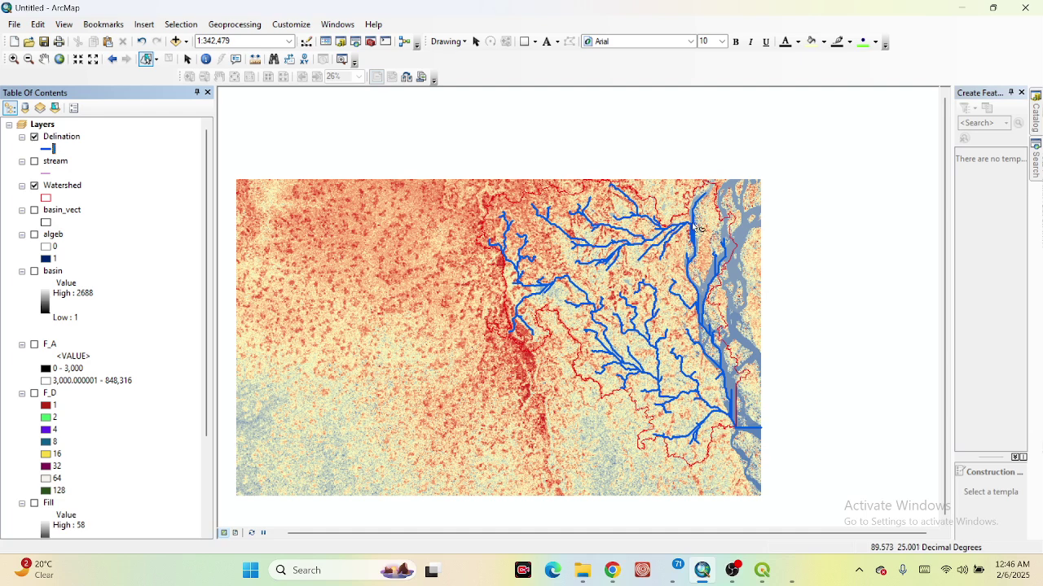
- Run the Spatial Analyst Extract by Mask tool on Dem.tif with Watershed as the mask, keeping the default output raster
click(1036, 119)
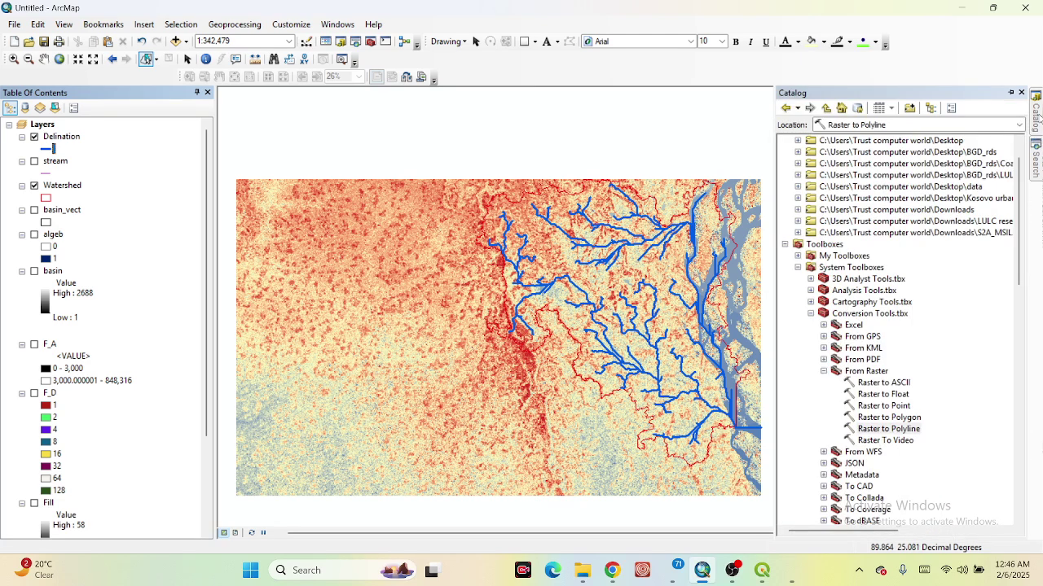
scroll(934, 283, down, 15)
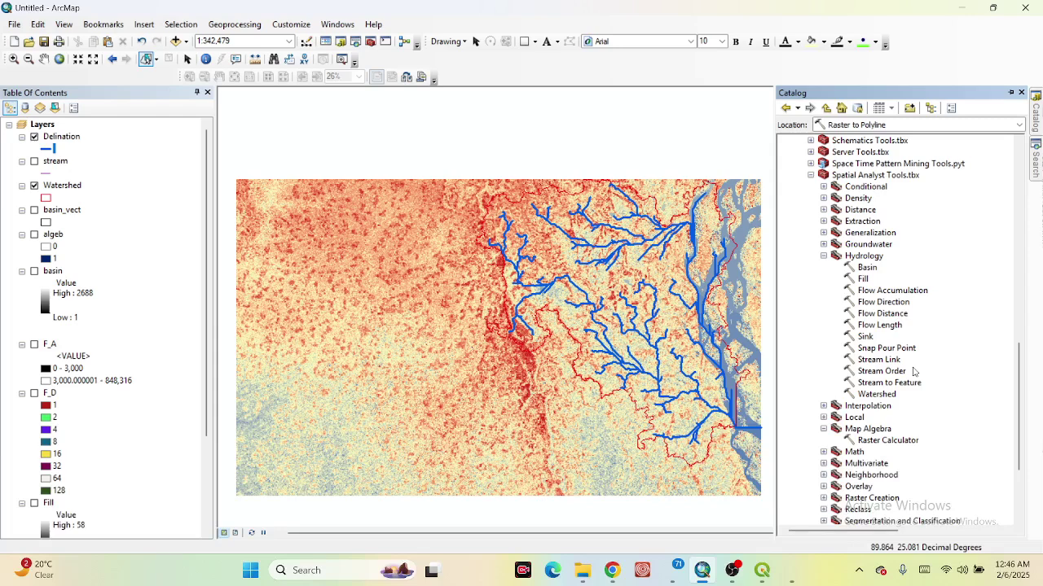
click(824, 222)
double_click(883, 256)
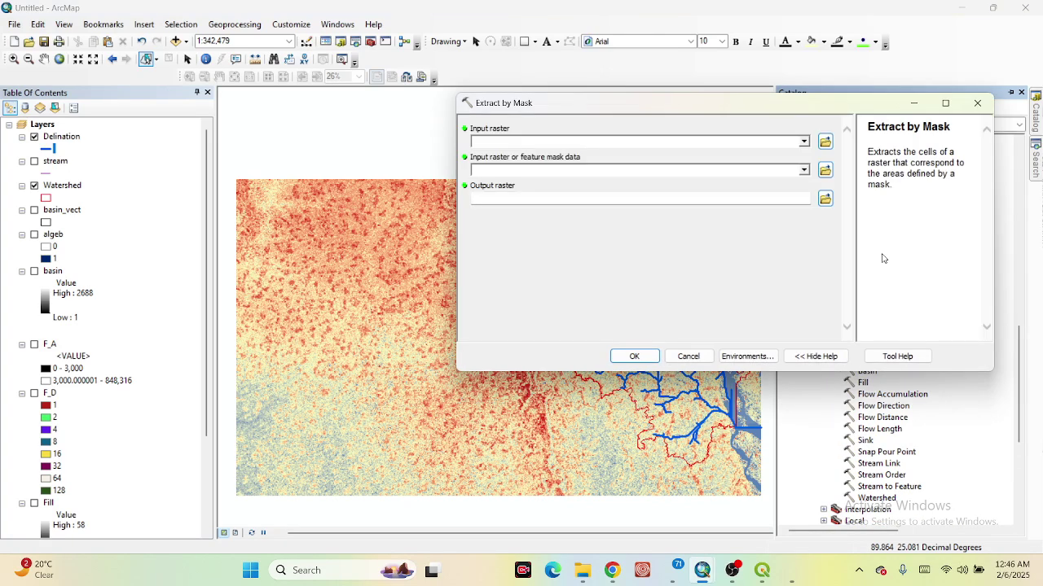
click(803, 141)
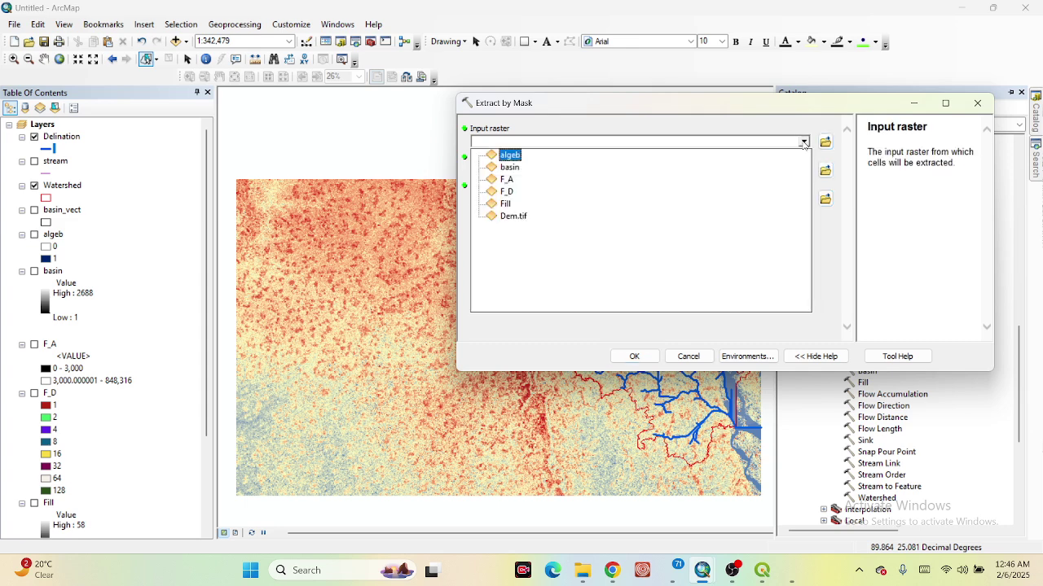
click(514, 216)
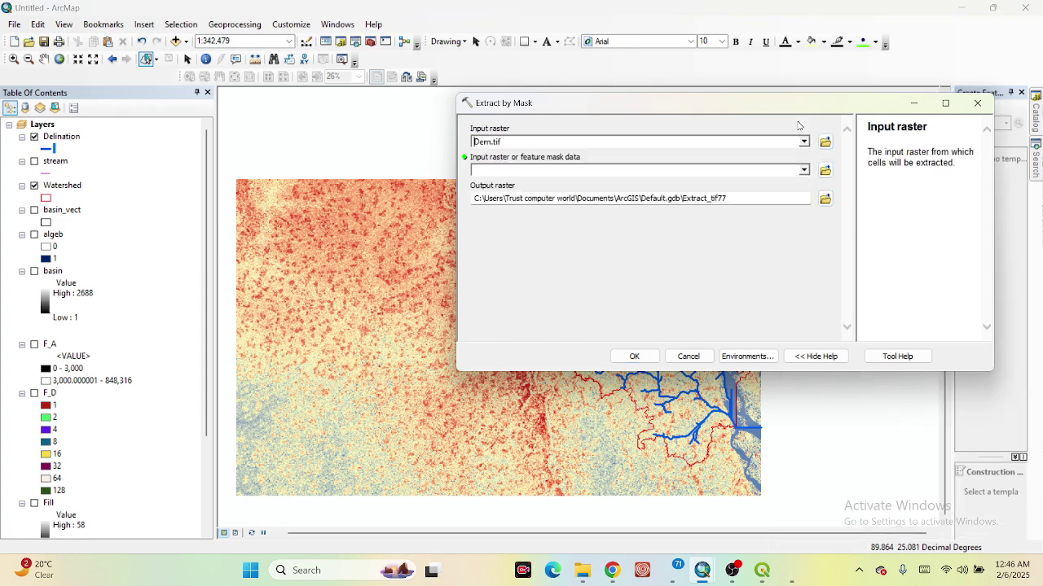
click(804, 170)
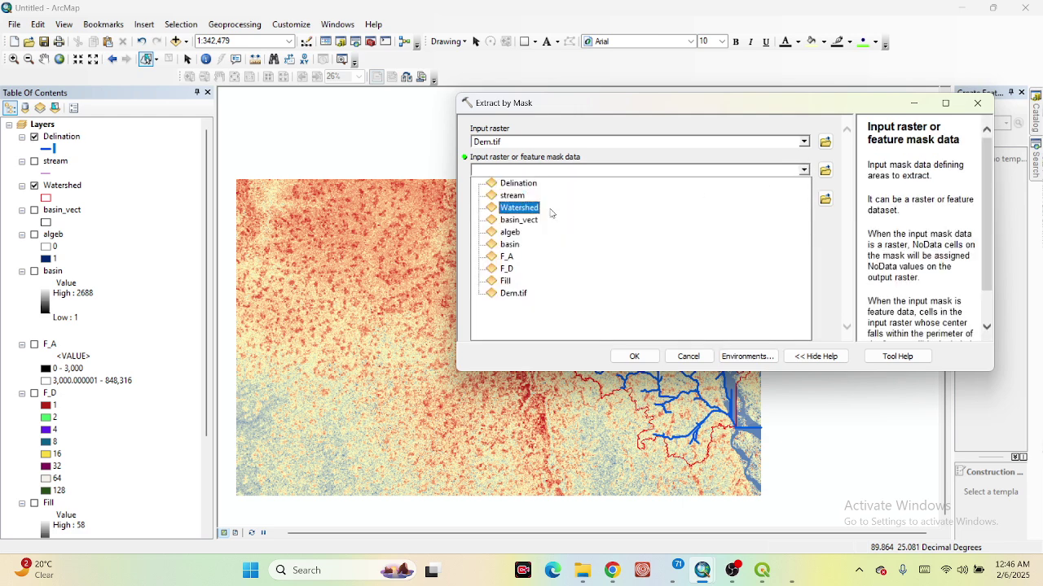
click(525, 207)
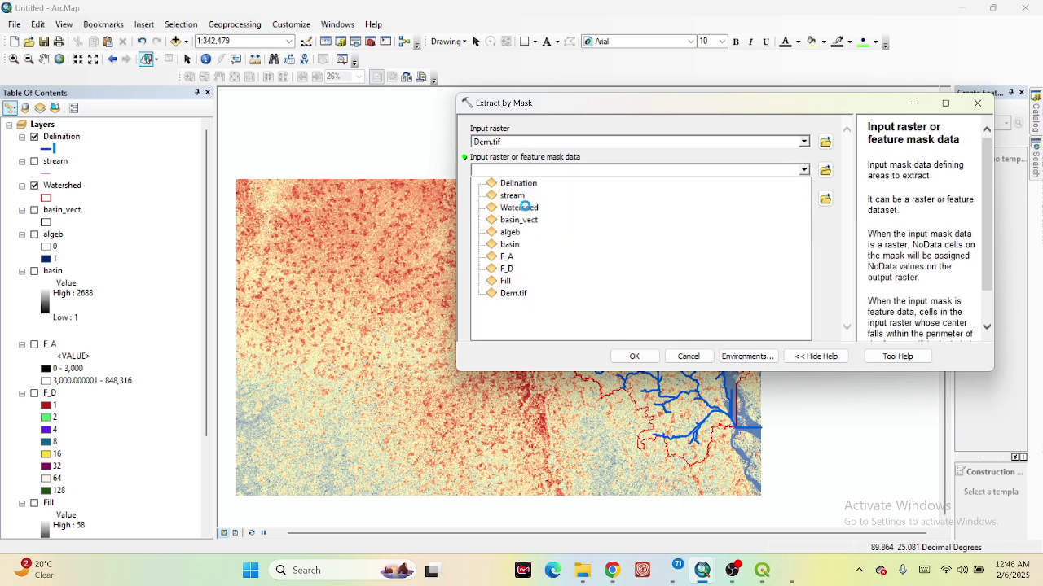
click(633, 357)
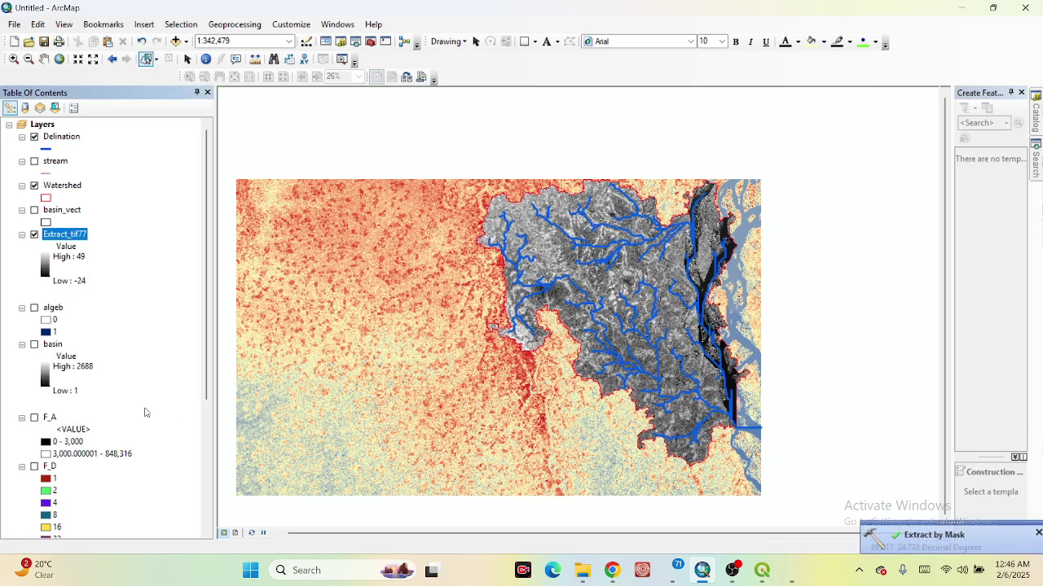
- Turn off the display of the Dem.tif layer
scroll(144, 412, down, 5)
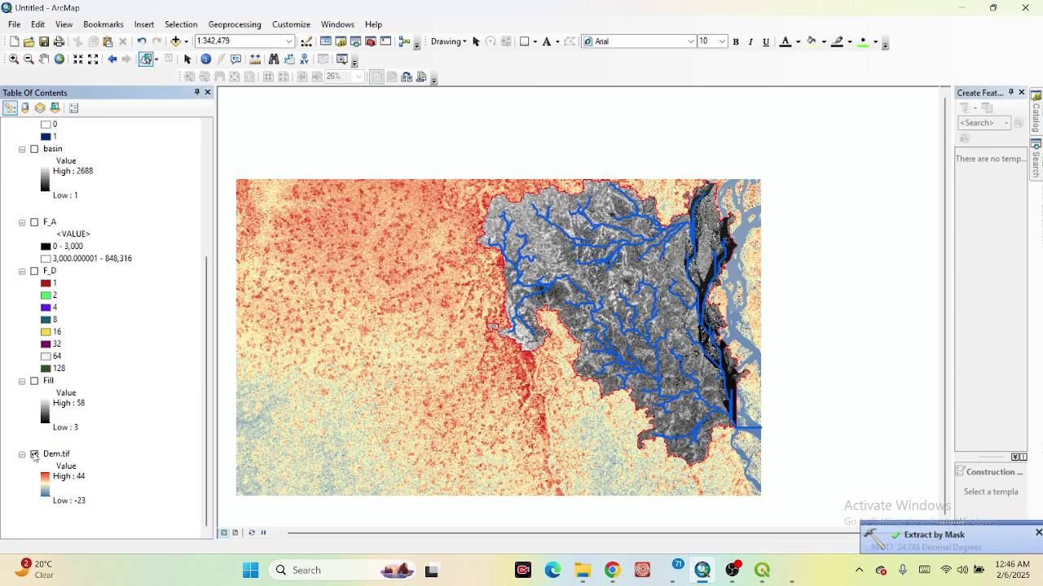
click(34, 455)
scroll(108, 374, up, 5)
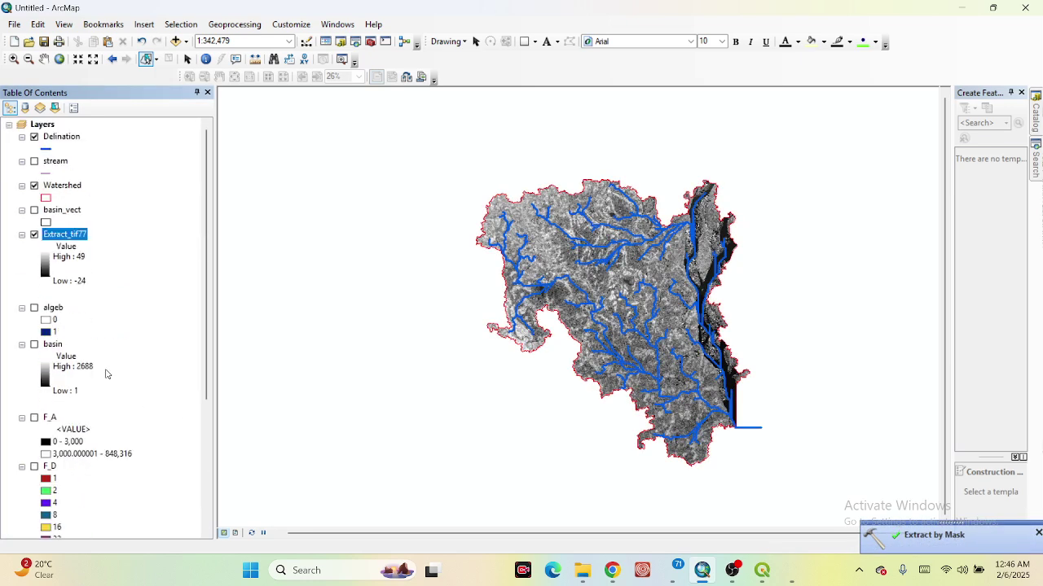
- Apply the blue-yellow-red color ramp to the stretched symbology of the Extract_tif77 layer
right_click(67, 236)
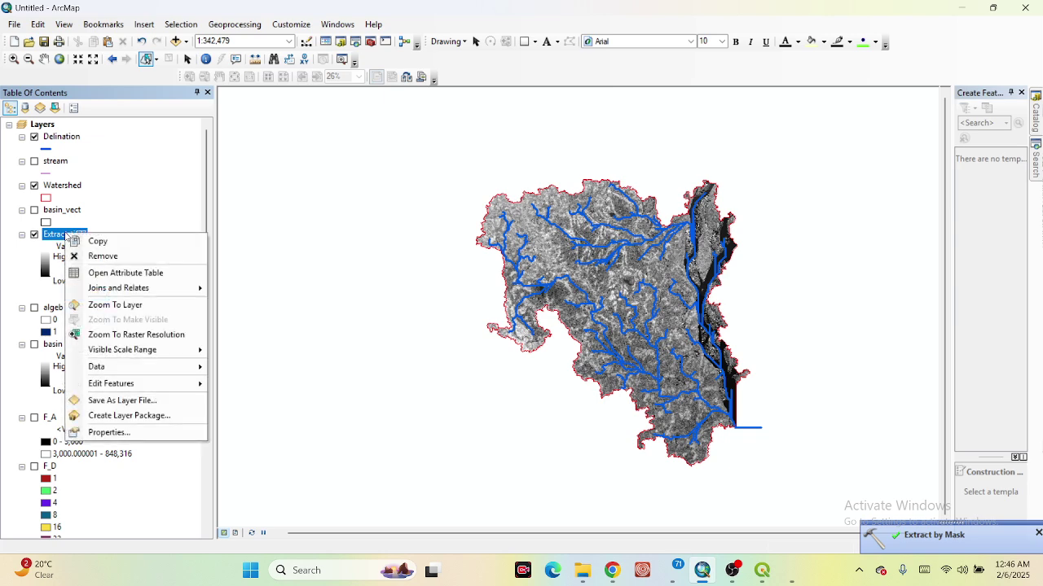
click(108, 433)
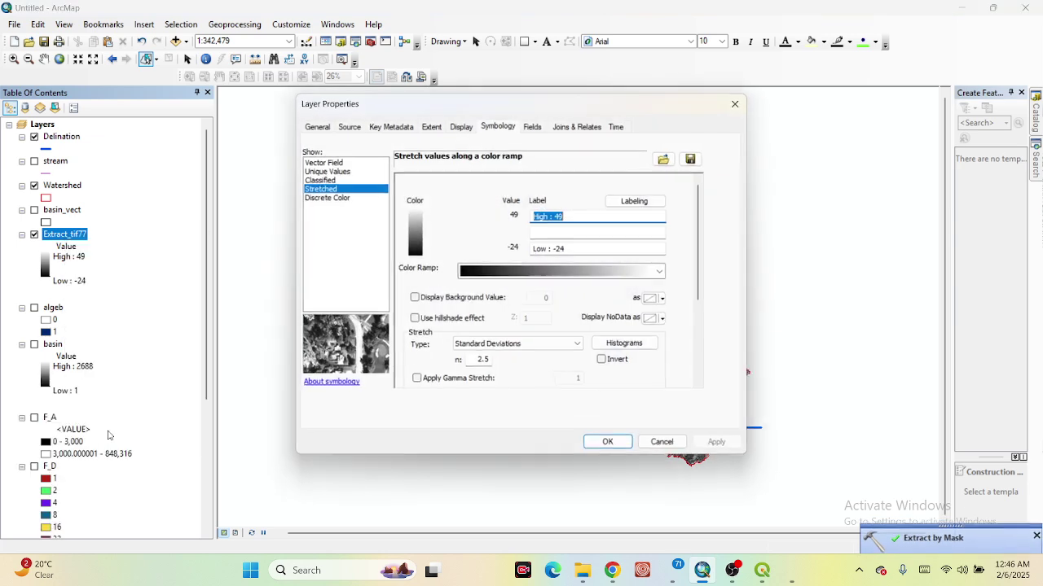
click(500, 272)
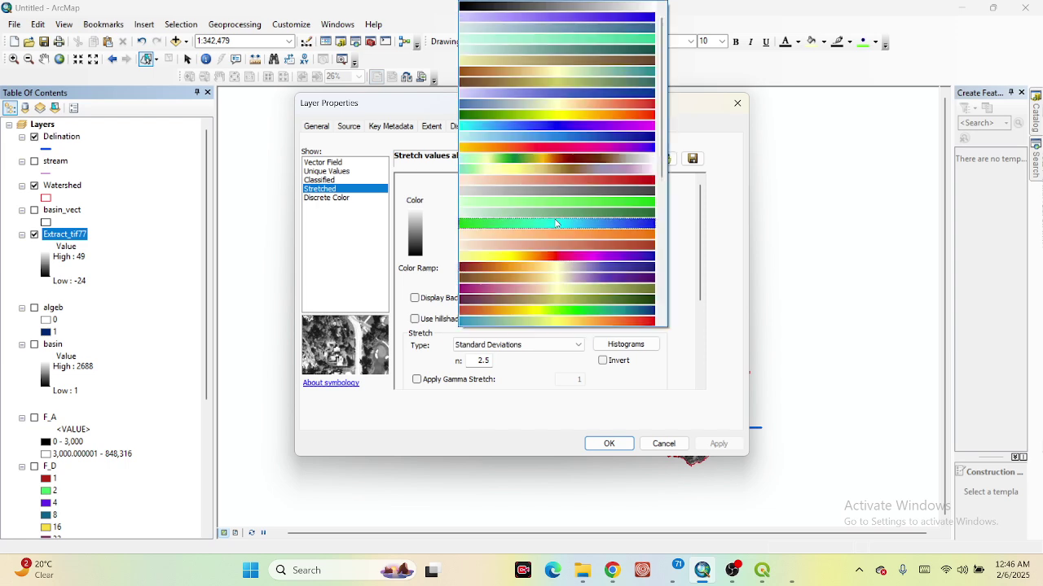
click(629, 106)
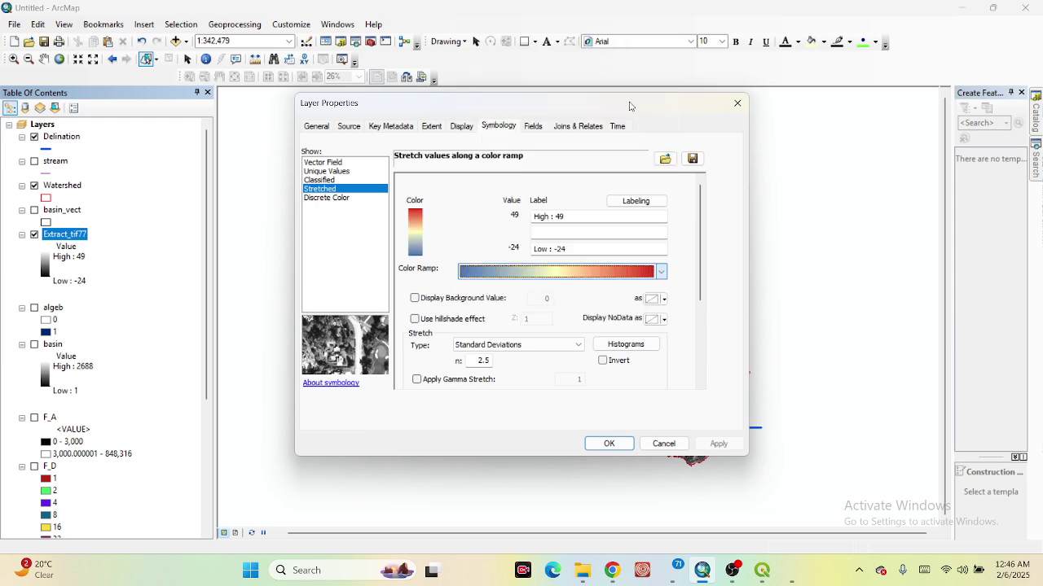
click(712, 444)
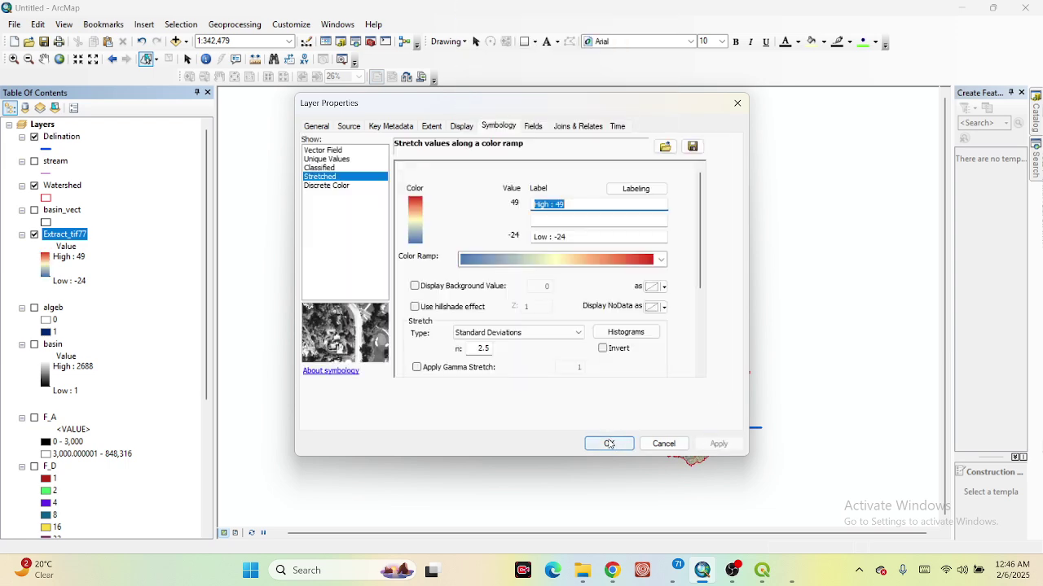
click(609, 444)
scroll(648, 278, up, 1)
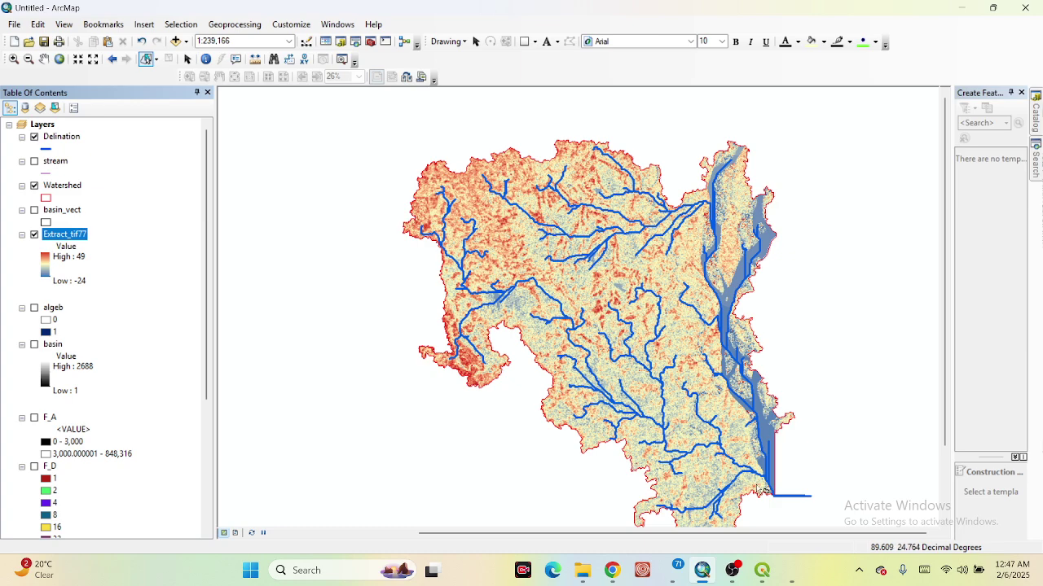
click(732, 570)
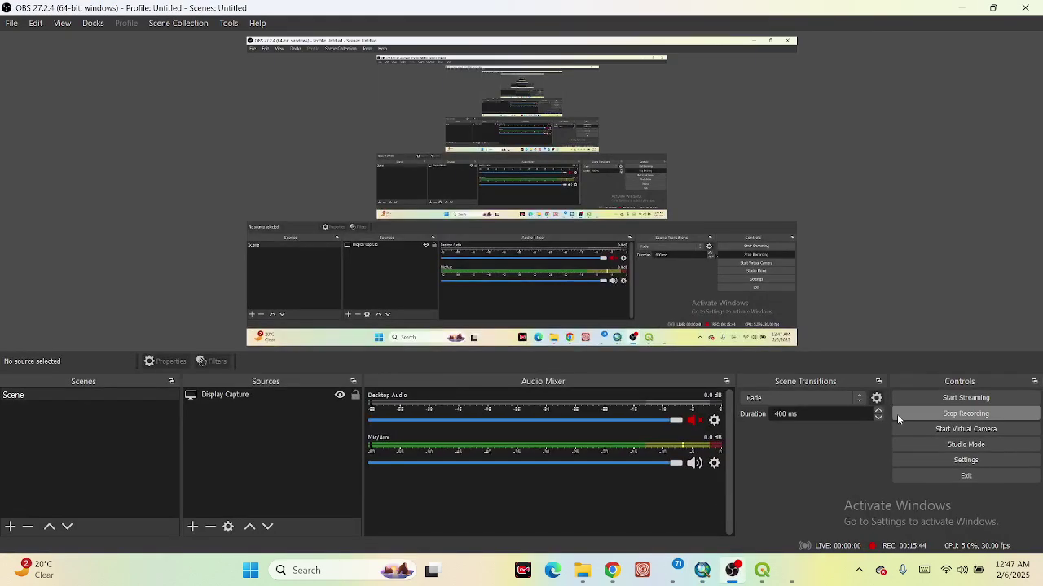